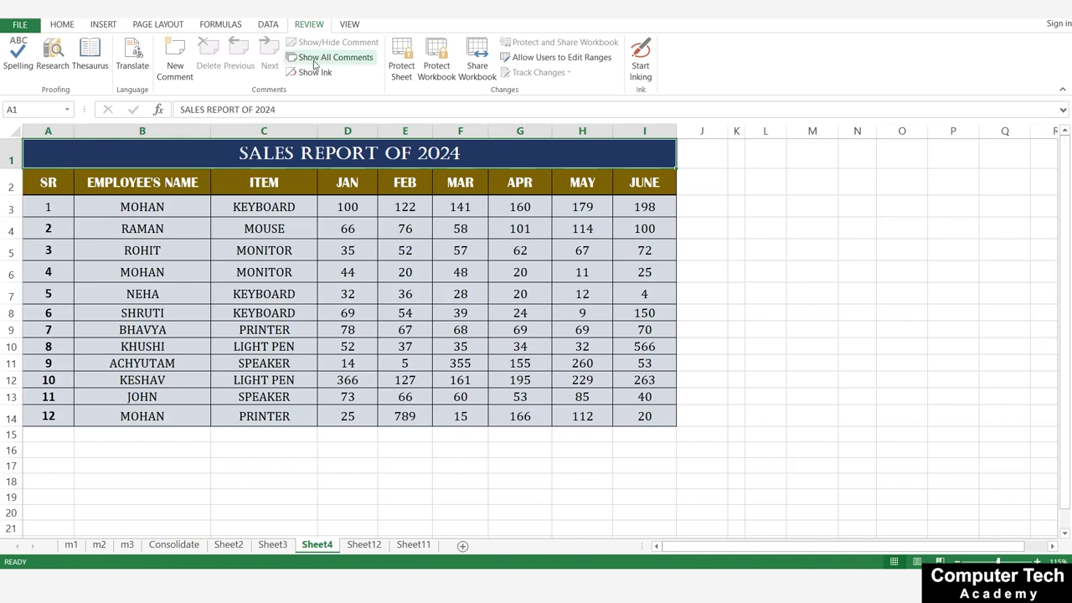
# Browse the View, Home, Insert and Page Layout tabs before returning to Review.
pyautogui.click(45, 297)
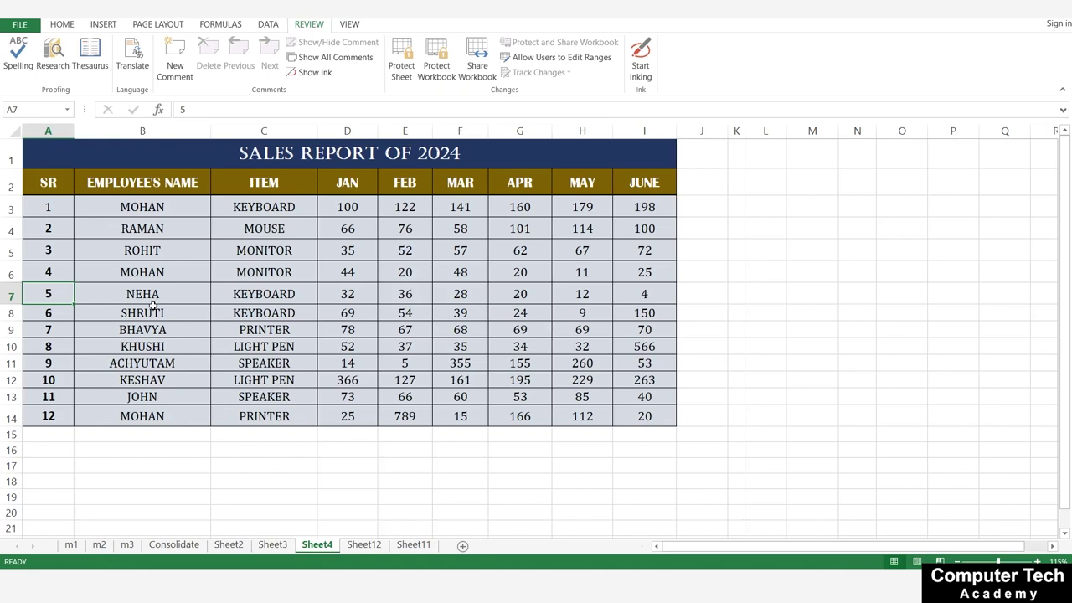
pyautogui.click(348, 26)
pyautogui.click(316, 26)
pyautogui.click(348, 28)
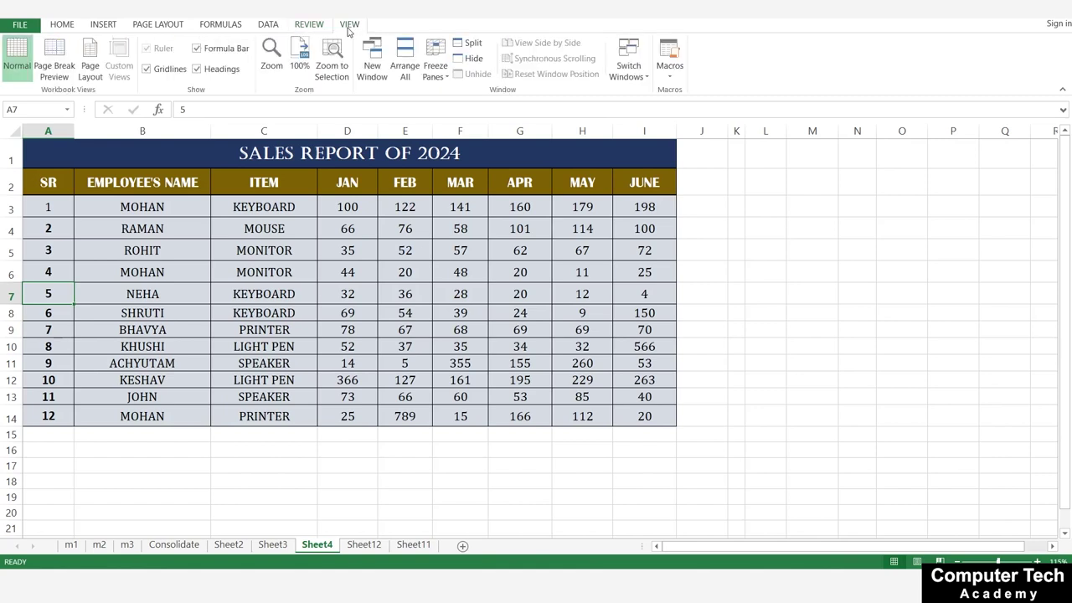
pyautogui.click(64, 27)
pyautogui.click(115, 29)
pyautogui.click(162, 27)
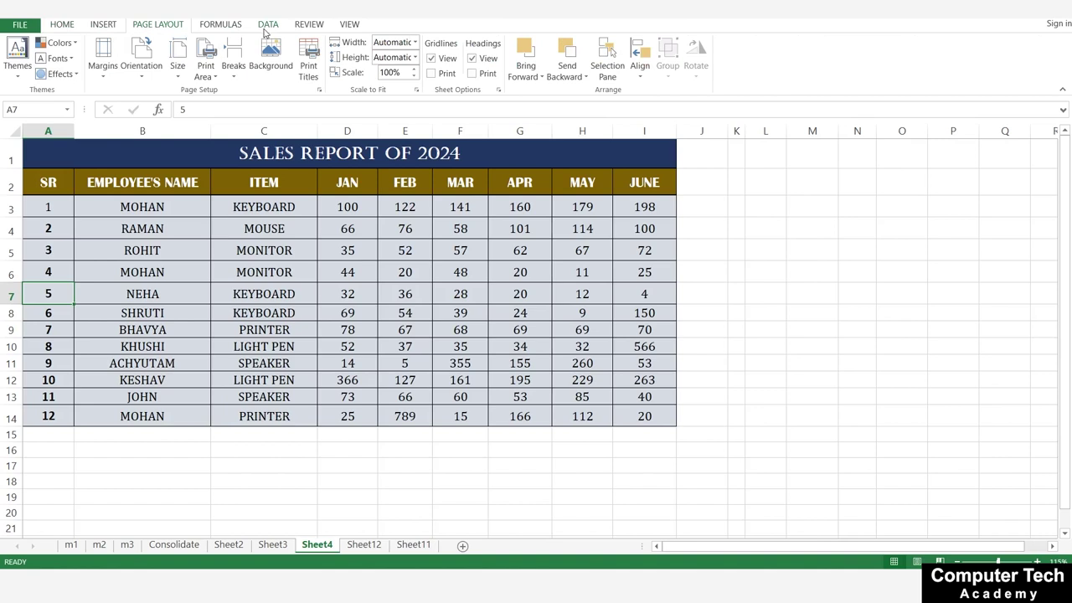
pyautogui.click(298, 25)
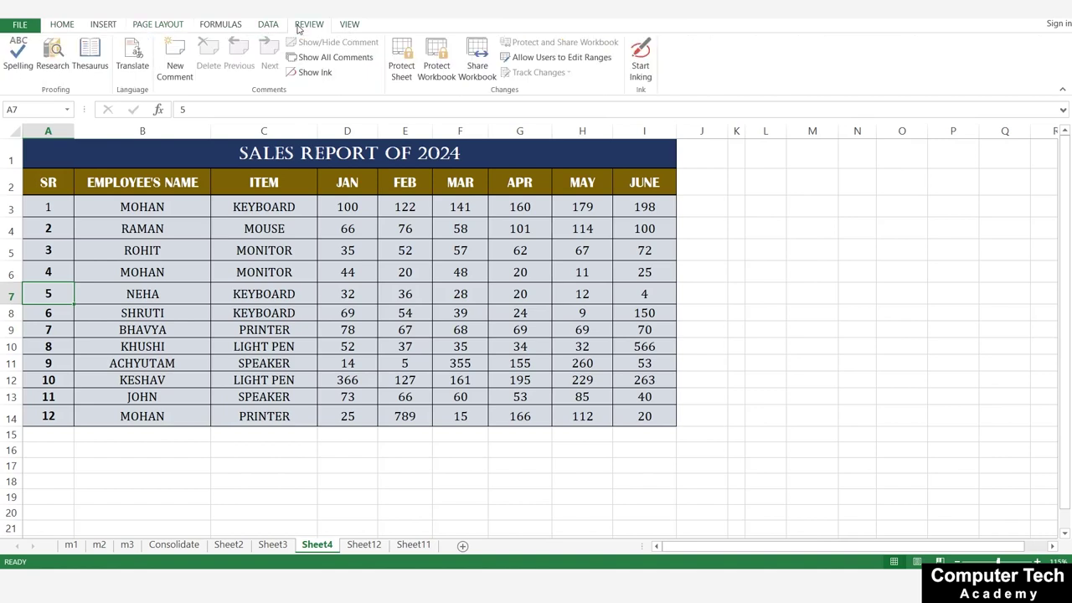
pyautogui.click(110, 327)
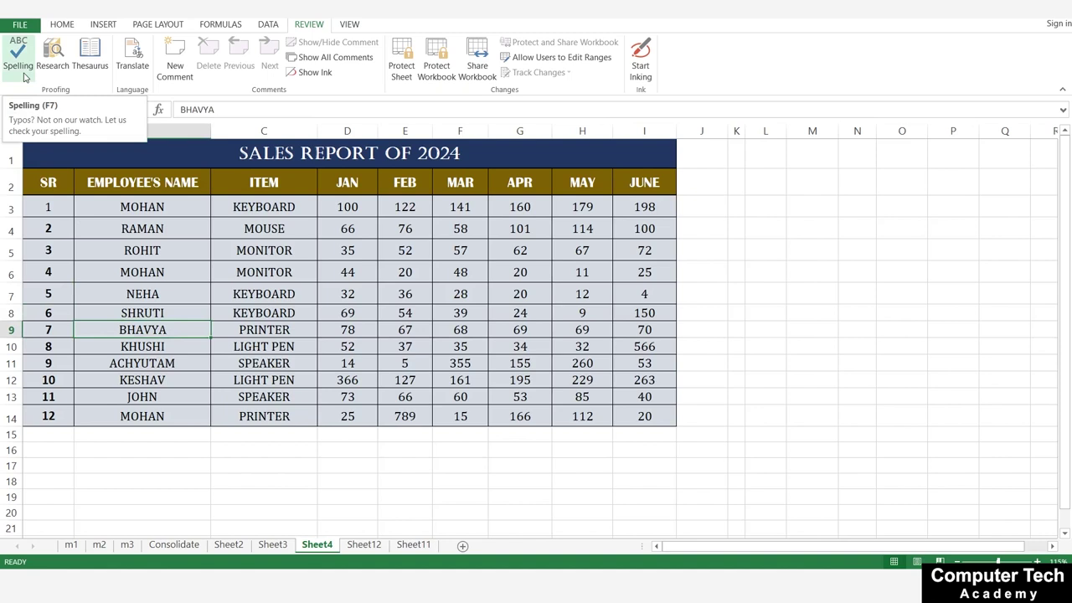
# Run a spelling check, decline restarting from the top, and dismiss the completion message.
pyautogui.click(24, 75)
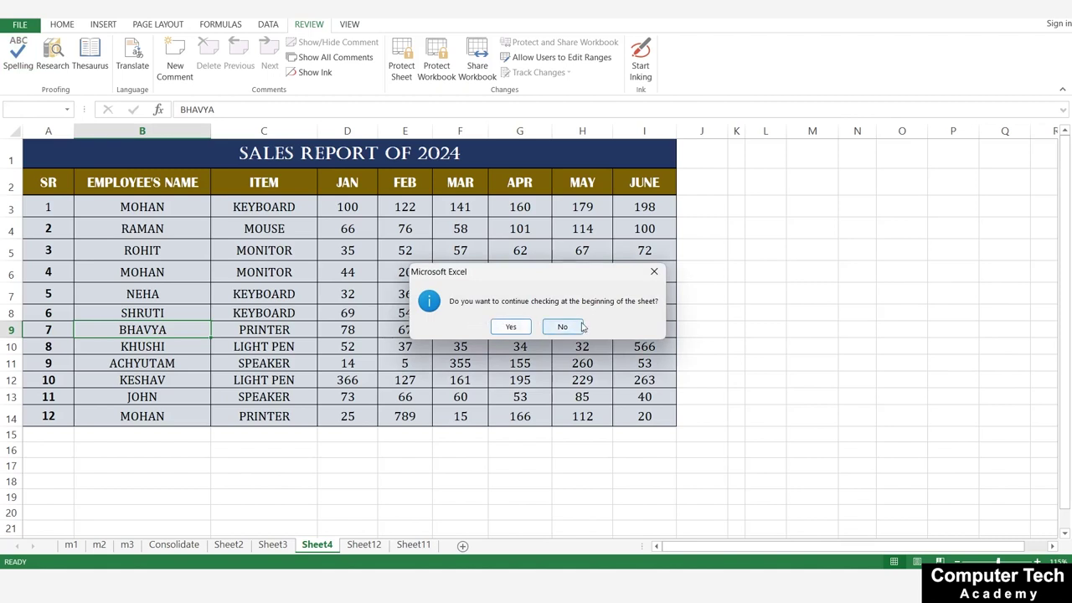
pyautogui.click(512, 331)
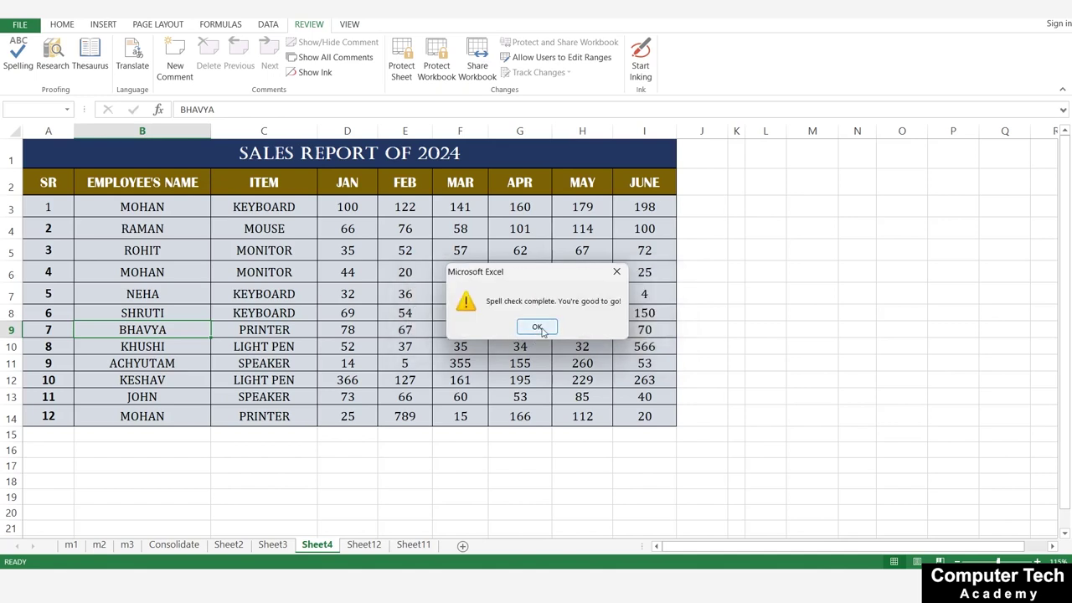
pyautogui.click(540, 328)
pyautogui.click(459, 295)
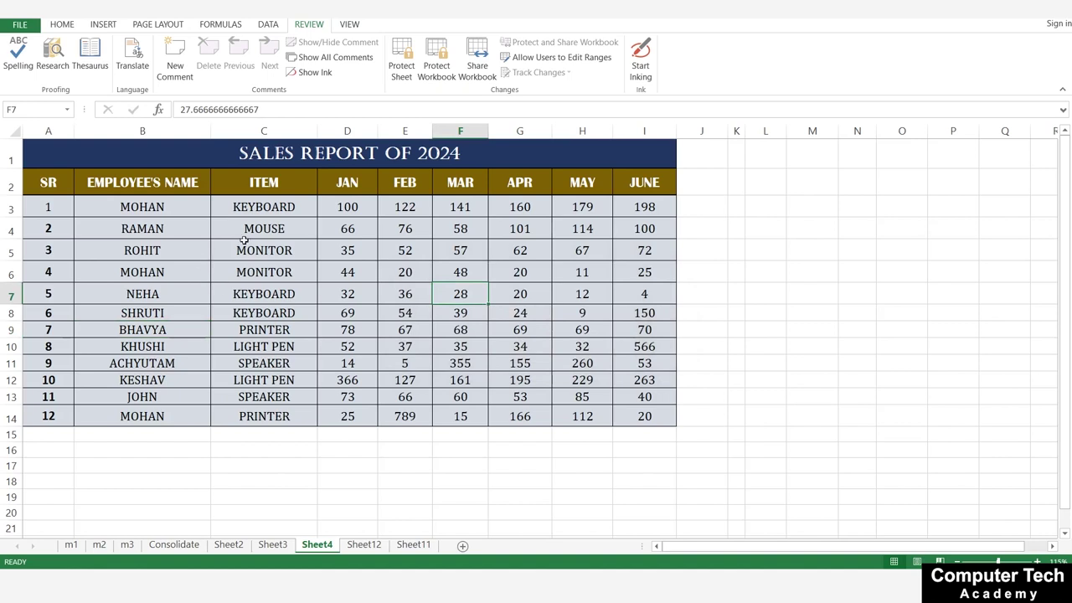
# Plant typos so C3 reads KEYBOaARD and C4 reads MOUdSE.
pyautogui.doubleClick(271, 205)
pyautogui.write('a')
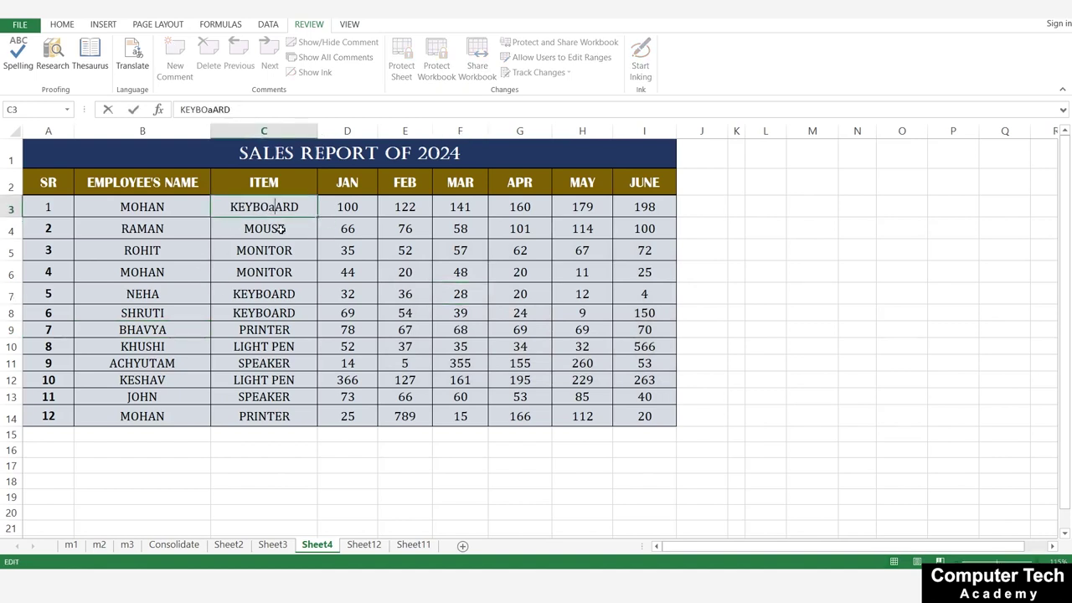
pyautogui.doubleClick(281, 228)
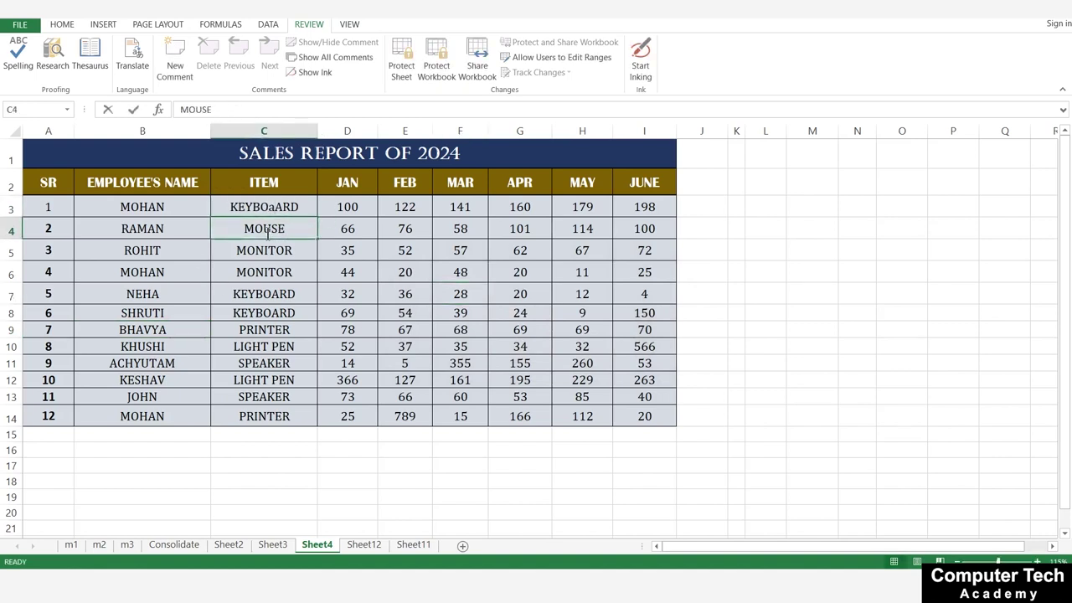
pyautogui.write('d')
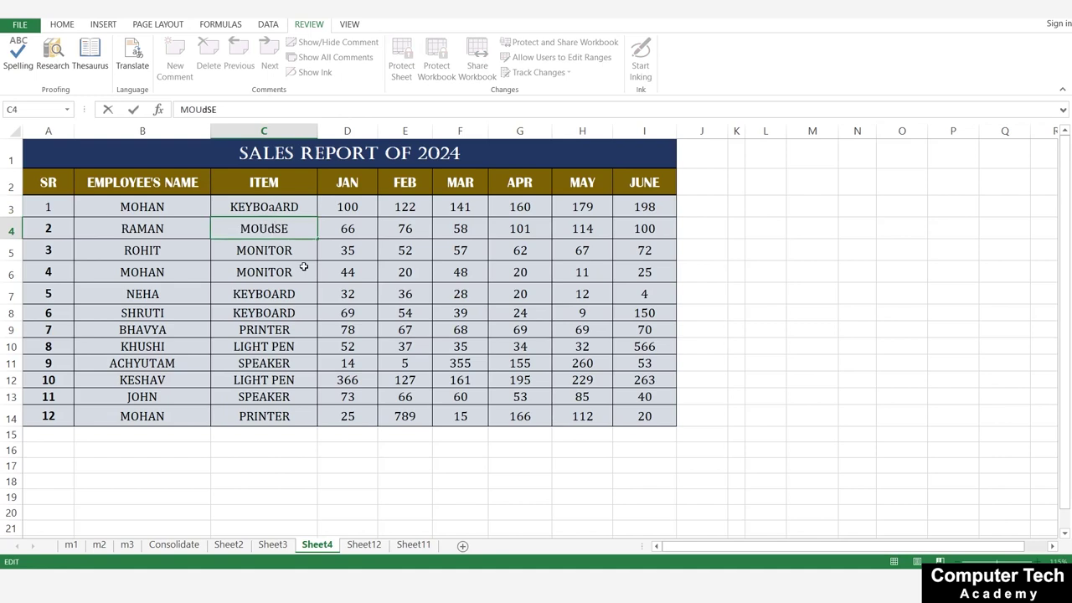
pyautogui.click(320, 272)
pyautogui.click(264, 234)
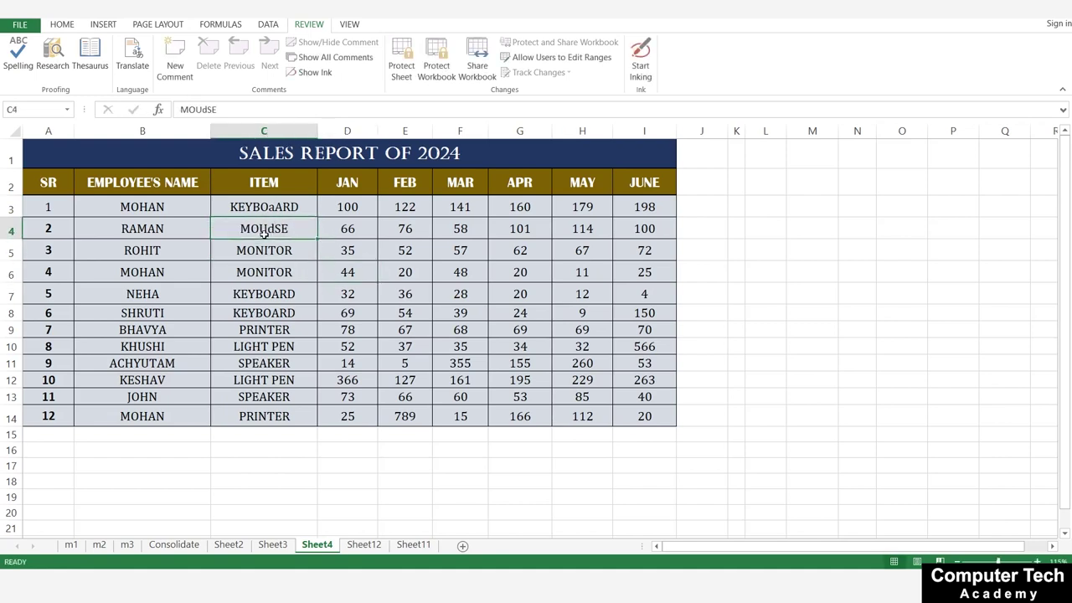
pyautogui.press('F7')
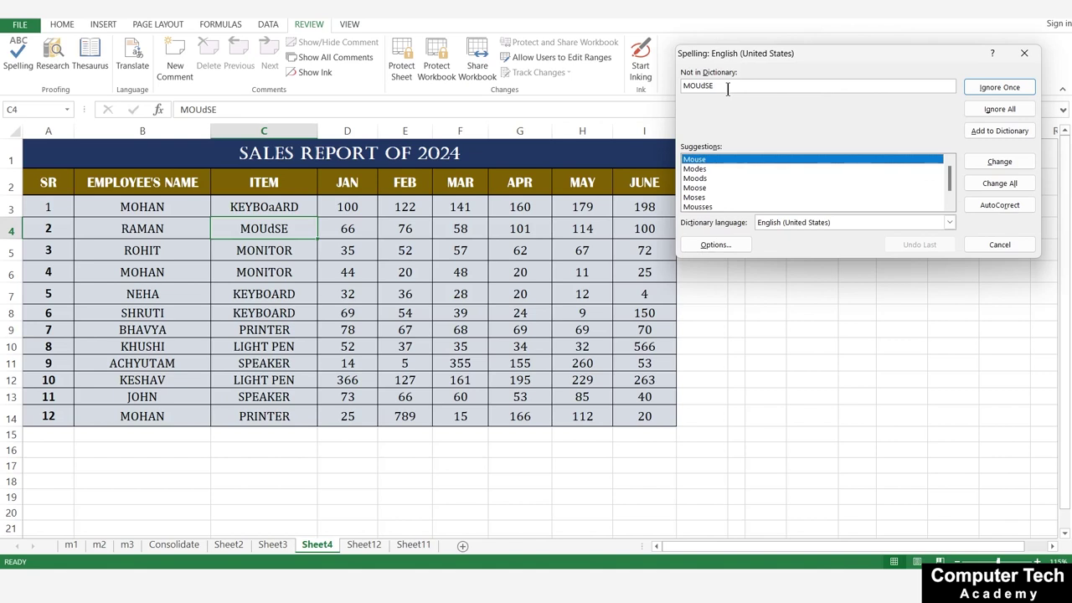
# Use the spelling suggestions to change MOUdSE to Mouse and KEYBOaARD to Keyboard.
pyautogui.click(708, 169)
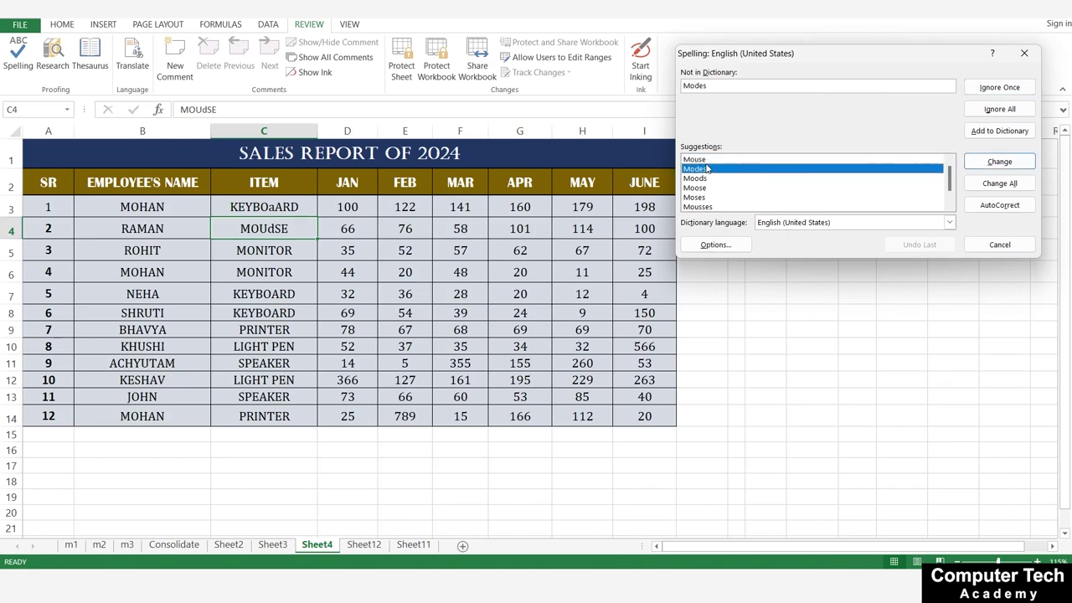
pyautogui.click(698, 177)
pyautogui.click(712, 160)
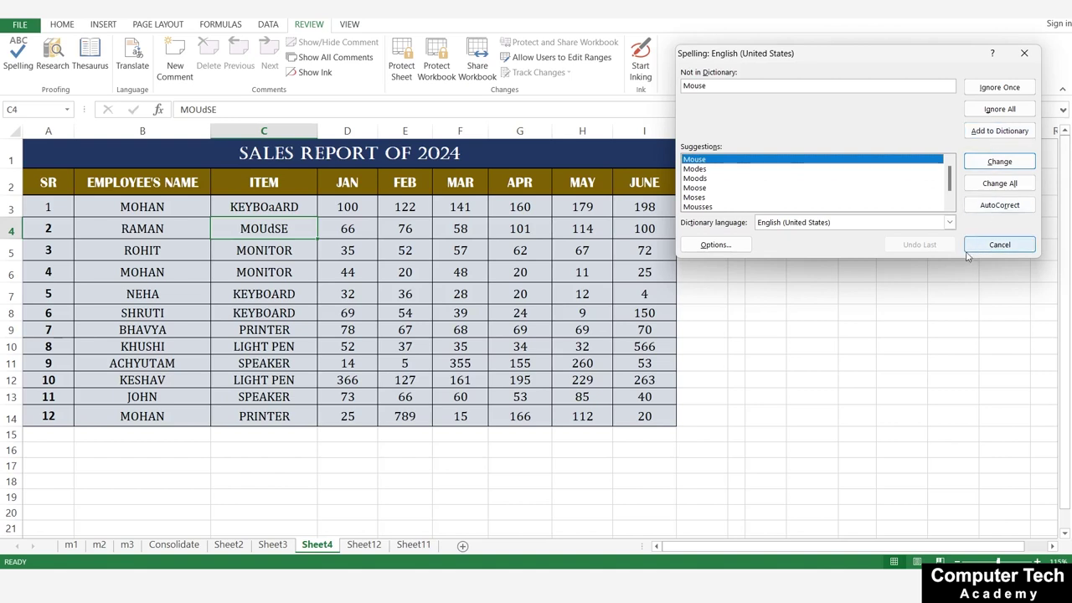
pyautogui.click(997, 163)
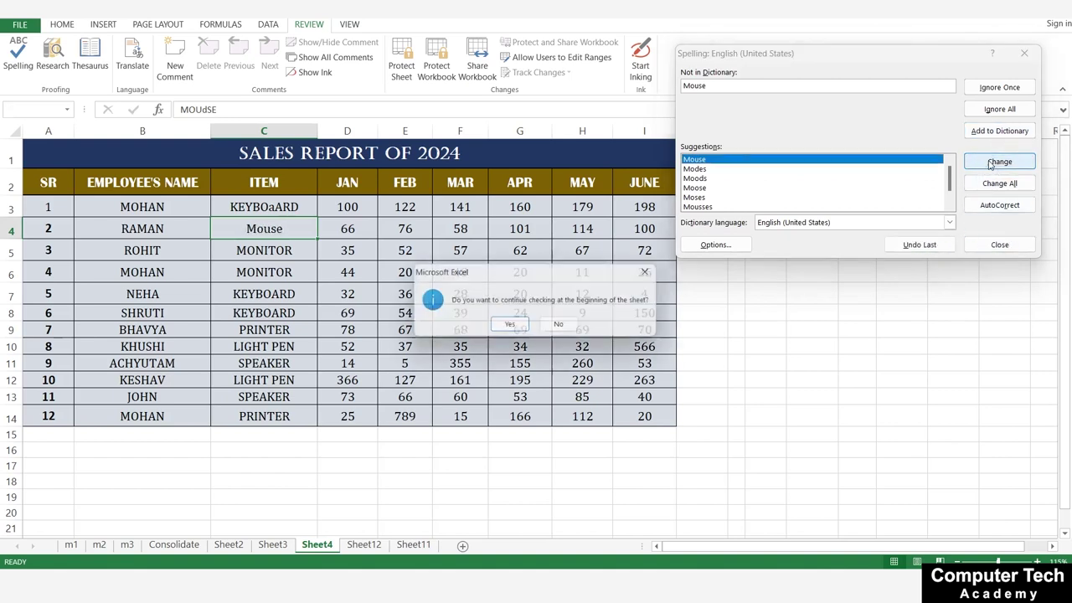
pyautogui.click(510, 328)
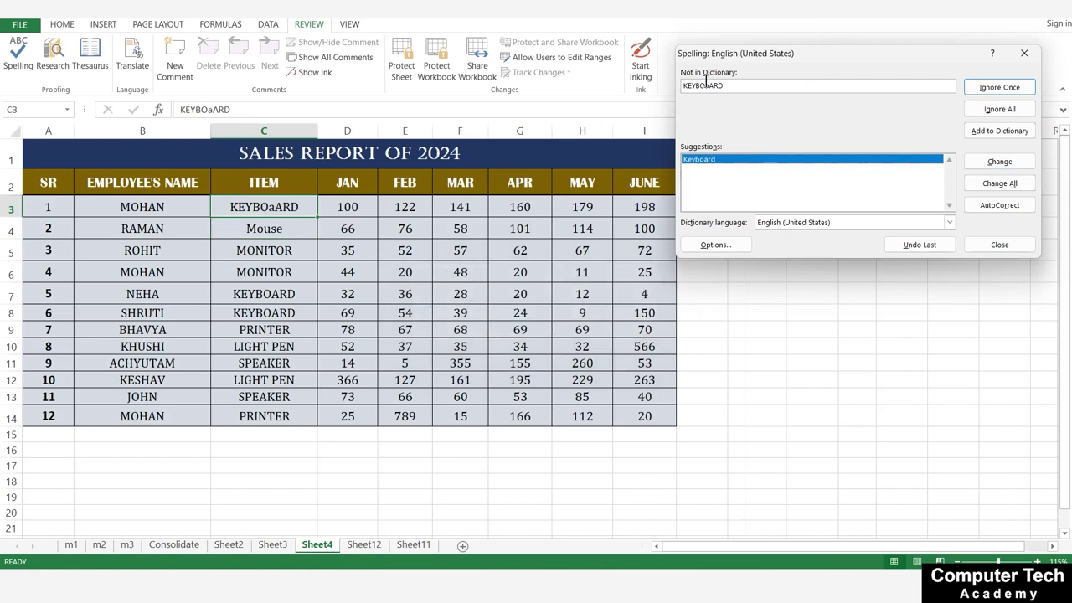
pyautogui.click(999, 162)
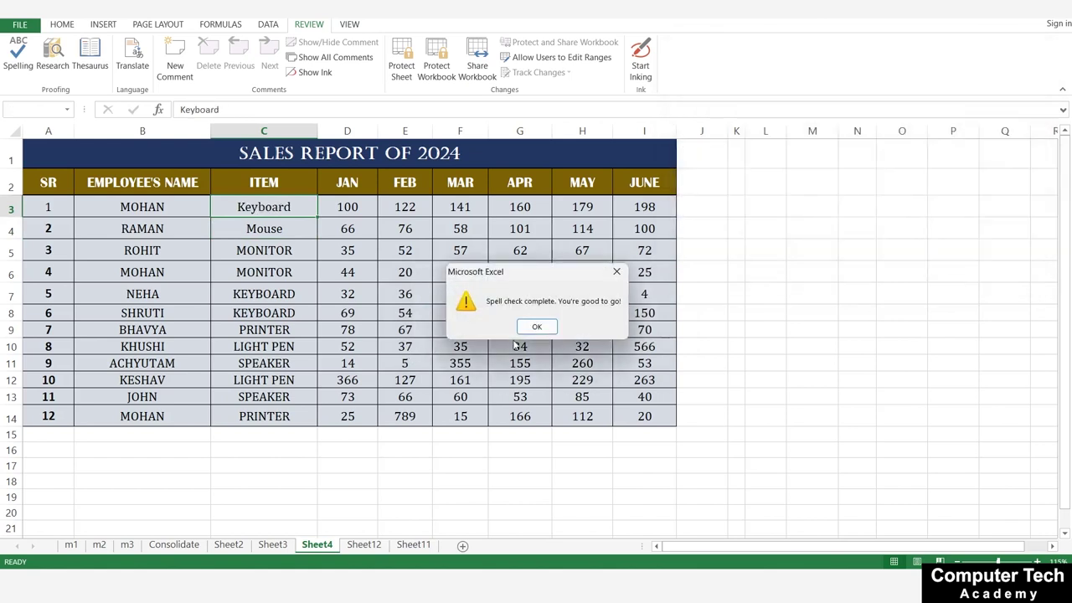
pyautogui.click(540, 326)
pyautogui.click(275, 326)
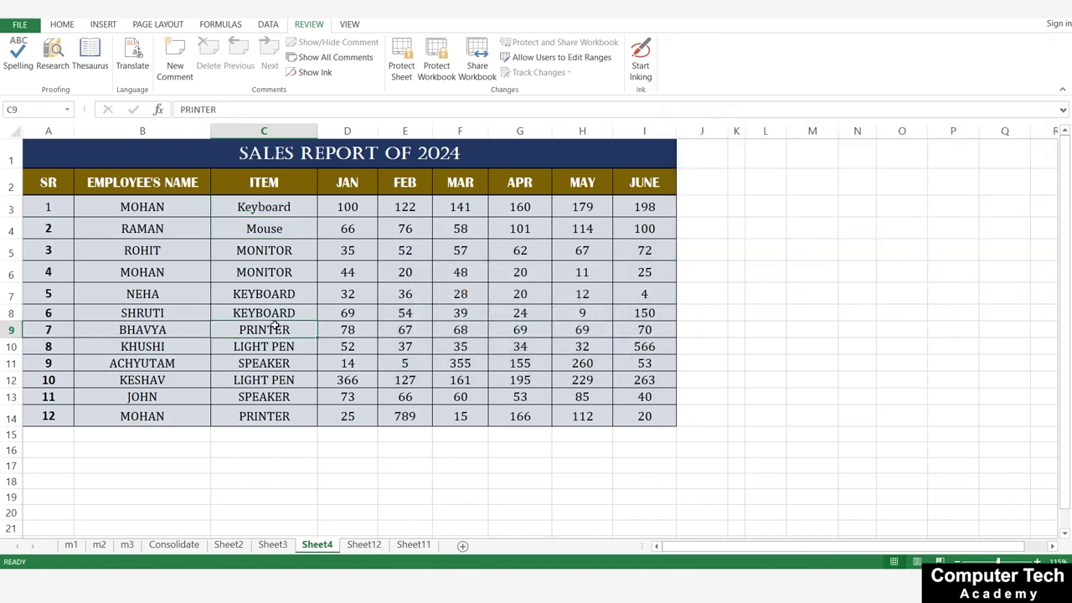
# Look up MONITOR from cell C5 in the Research pane, review the results, and close it.
pyautogui.click(249, 250)
pyautogui.click(52, 54)
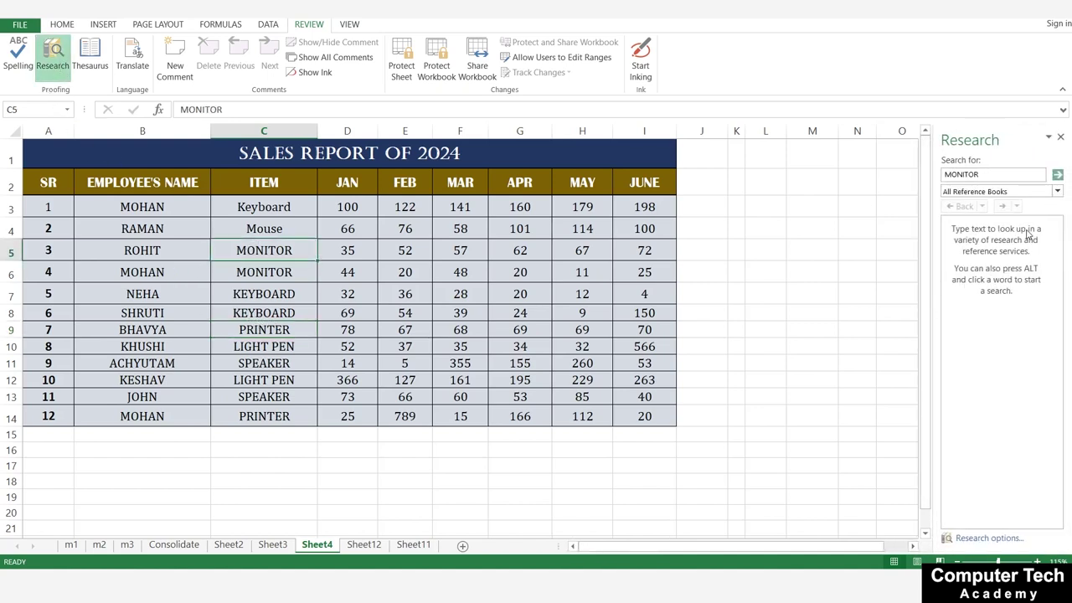
pyautogui.click(1058, 176)
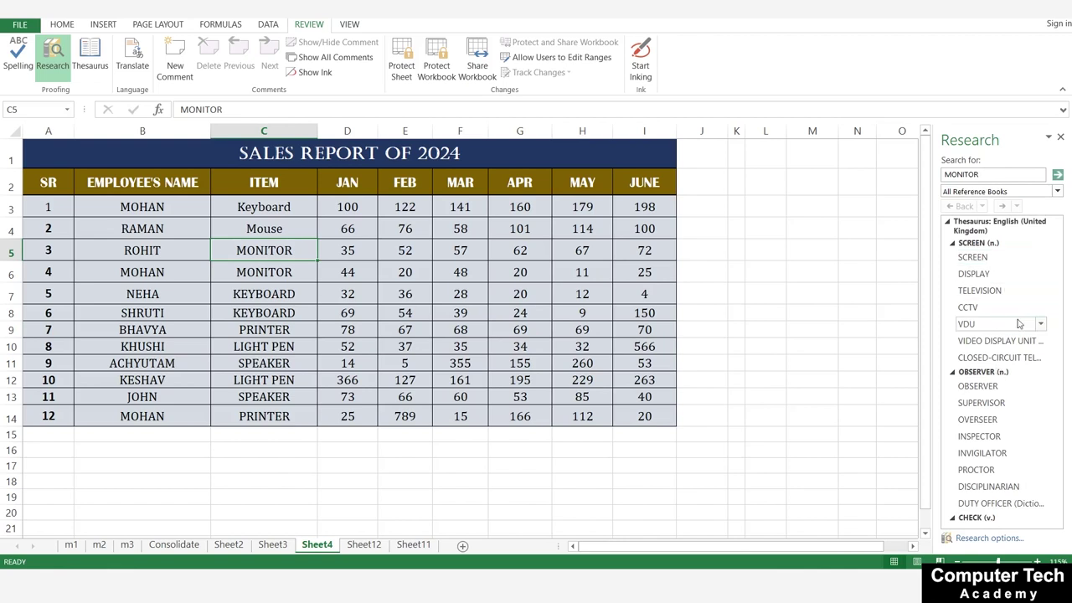
pyautogui.moveTo(988, 403)
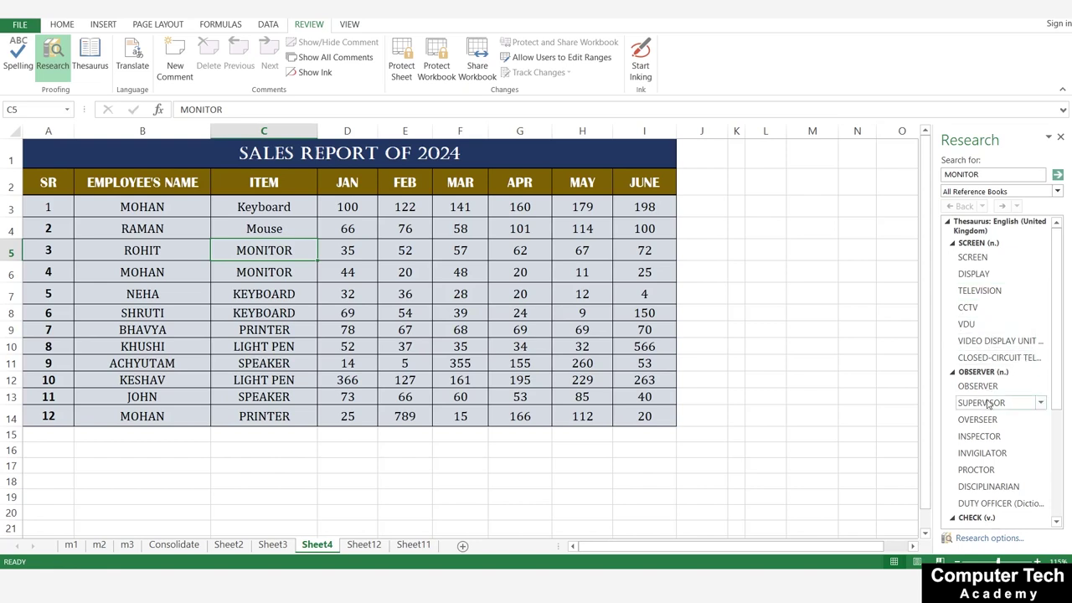
pyautogui.scroll(-1, 1005, 469)
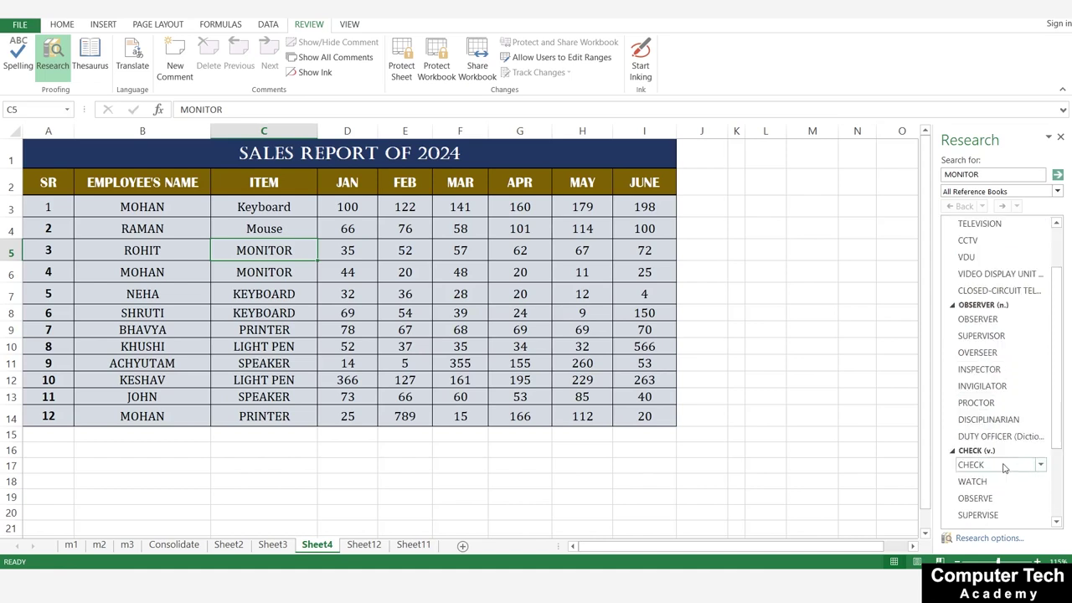
pyautogui.scroll(-1, 1005, 467)
pyautogui.scroll(-1, 1005, 465)
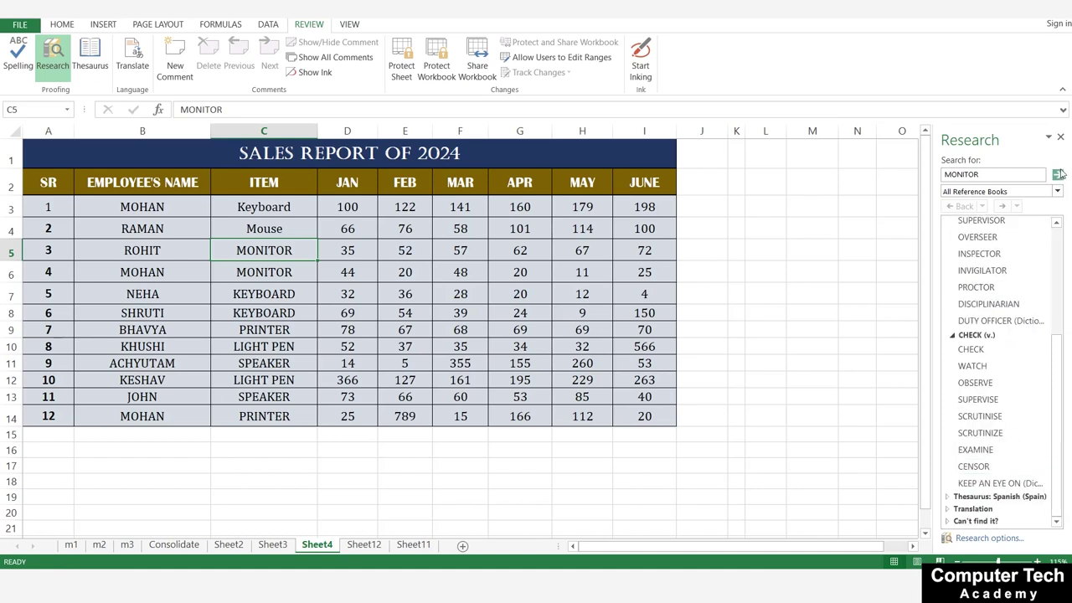
pyautogui.scroll(3, 990, 419)
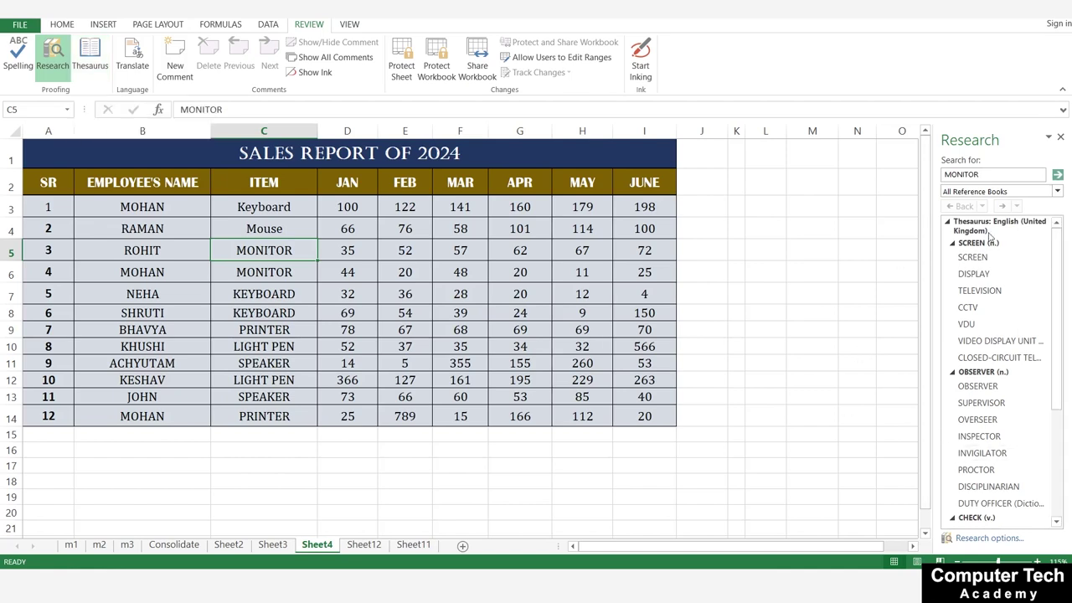
pyautogui.click(1061, 137)
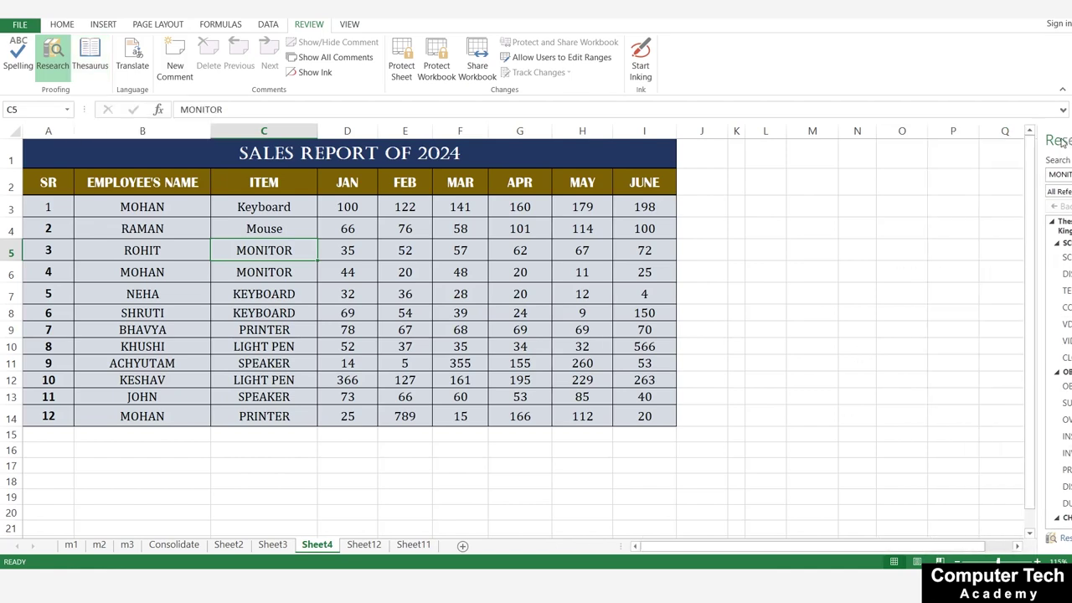
# Select KEYBOARD in C7, run the Research lookup for it, then close the pane.
pyautogui.click(173, 345)
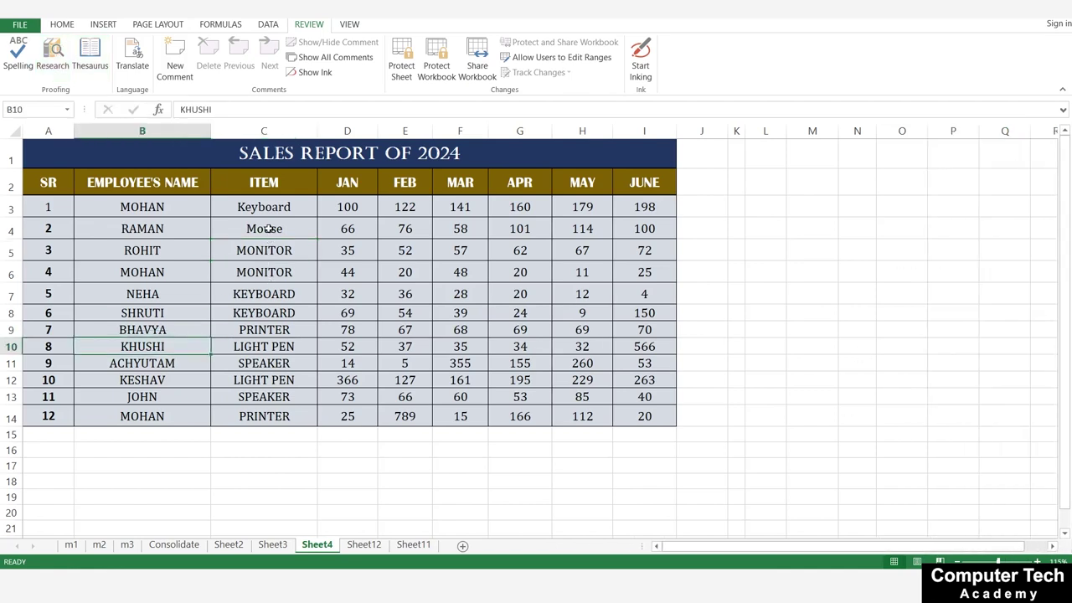
pyautogui.click(254, 296)
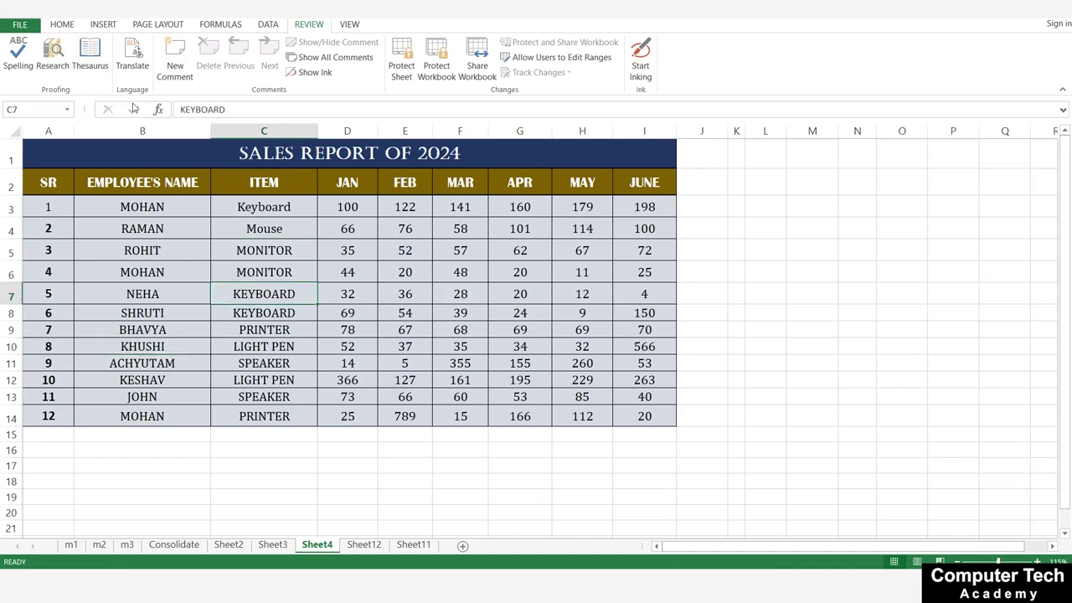
pyautogui.click(53, 57)
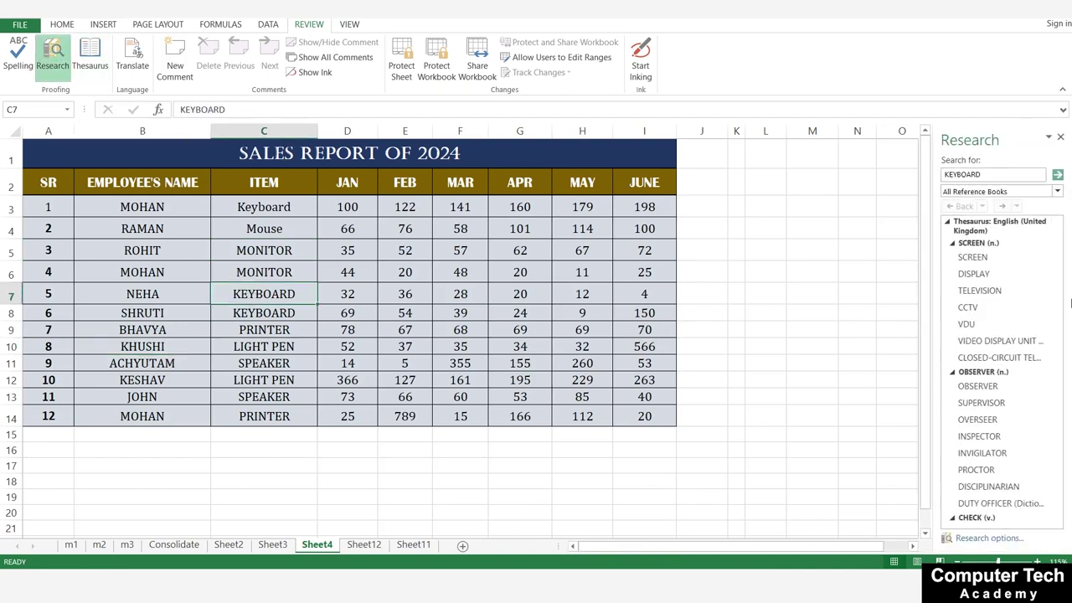
pyautogui.click(1058, 174)
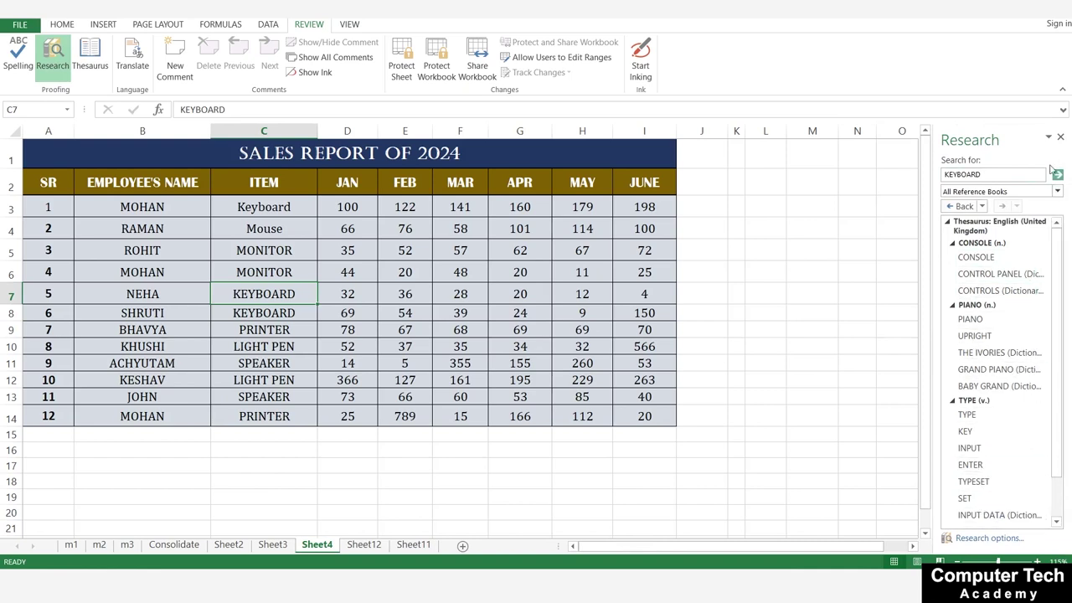
pyautogui.click(1060, 137)
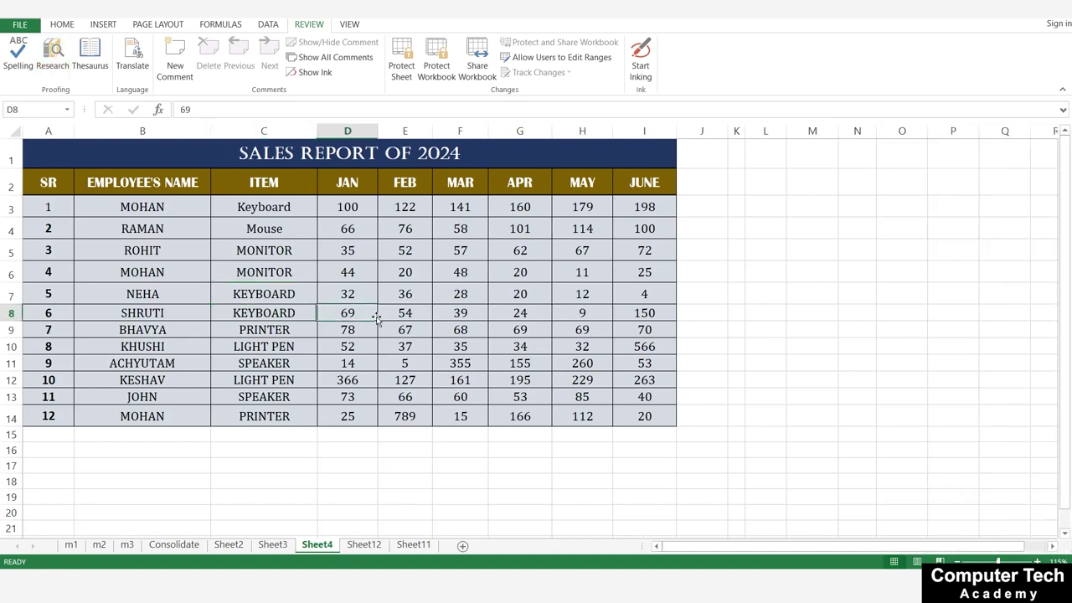
pyautogui.click(279, 236)
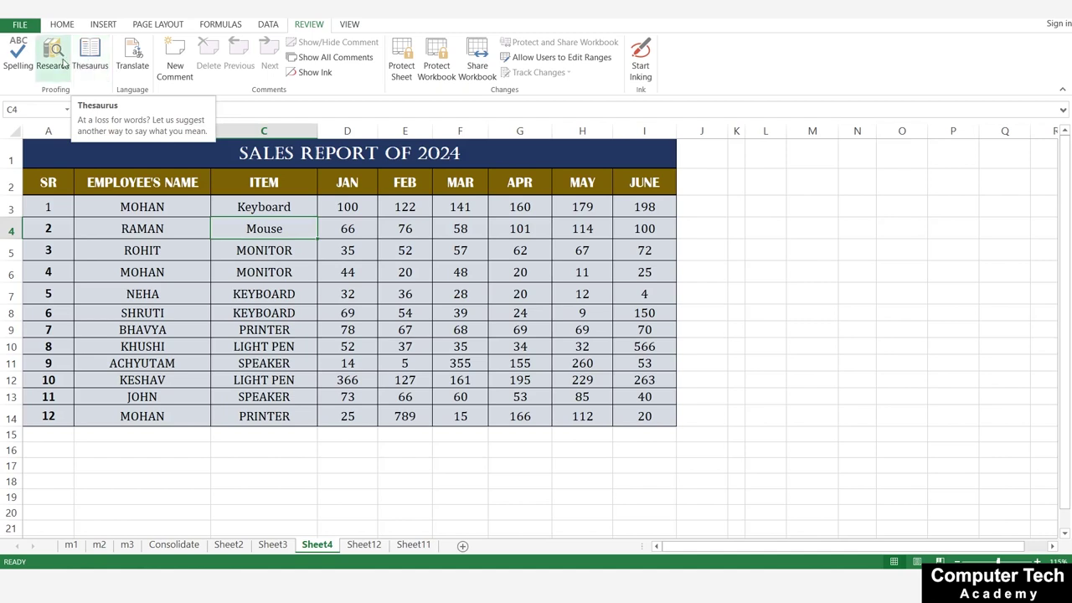
pyautogui.click(81, 62)
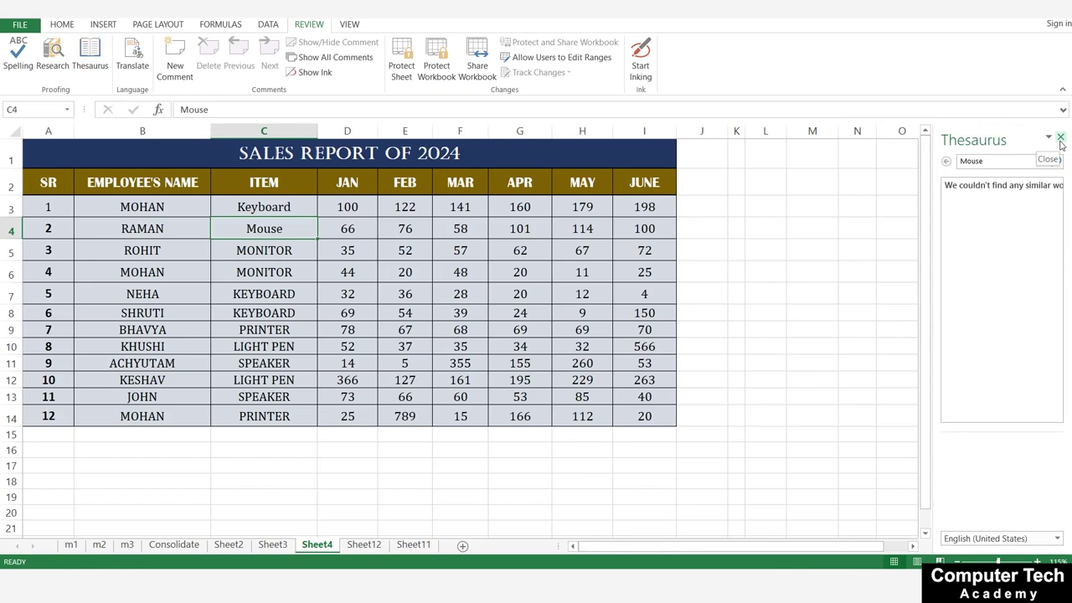
pyautogui.click(1060, 137)
pyautogui.click(171, 256)
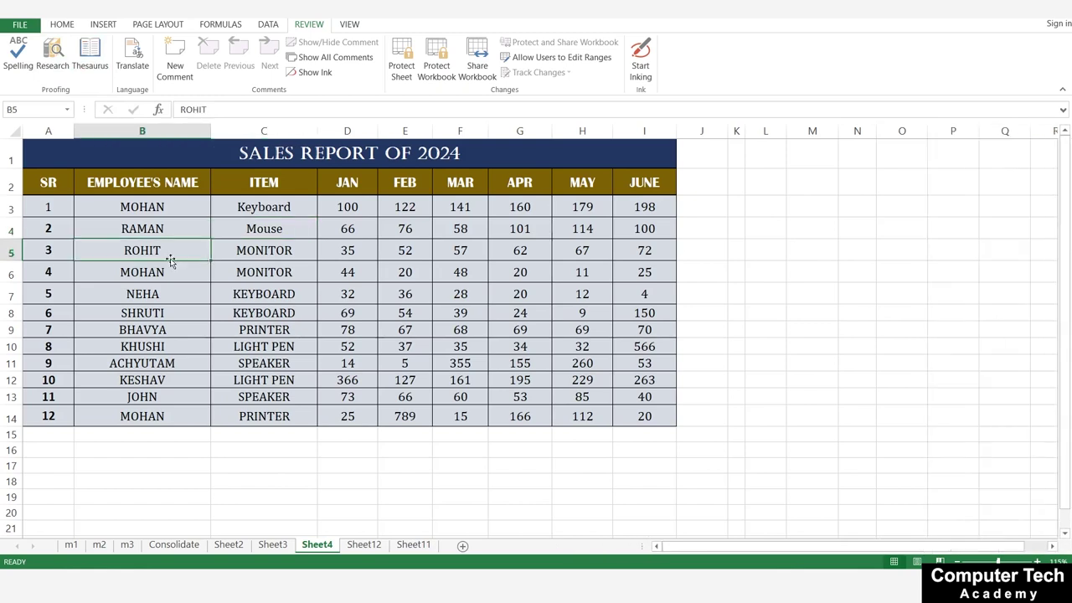
pyautogui.click(134, 66)
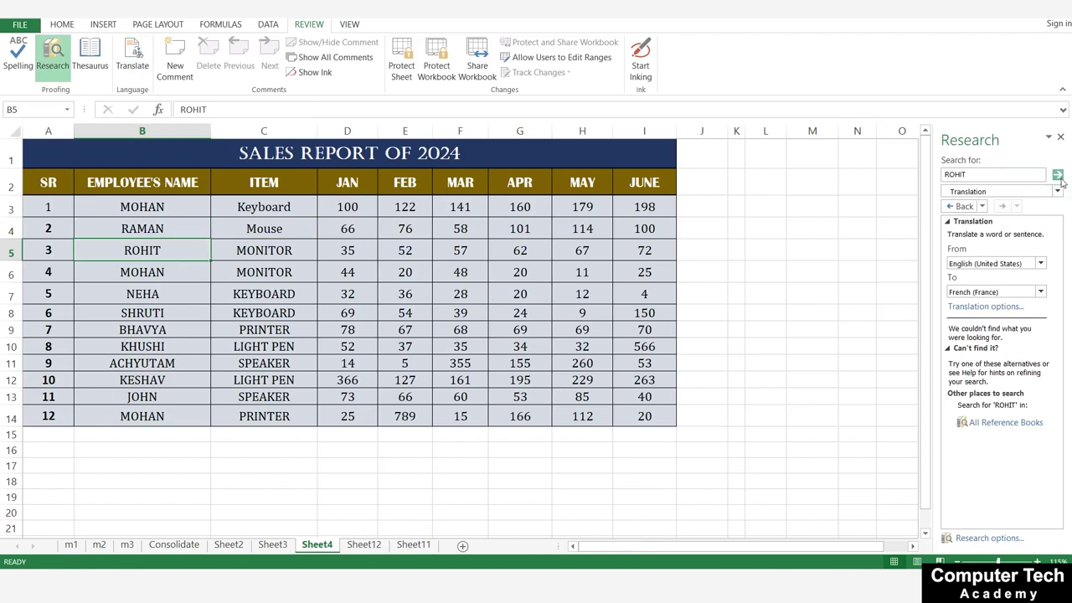
pyautogui.click(985, 292)
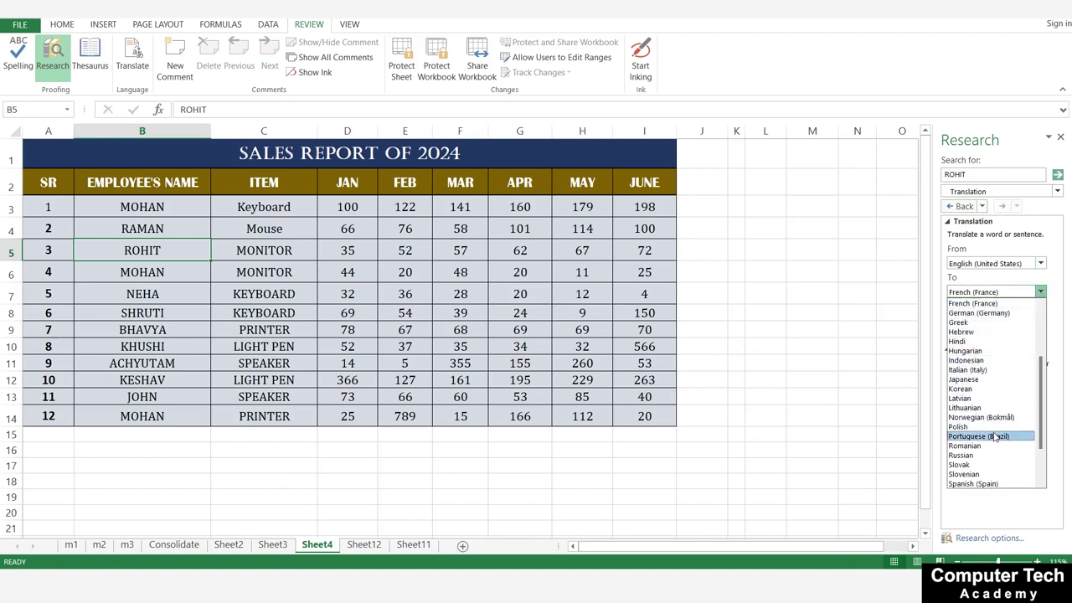
pyautogui.scroll(-2, 988, 466)
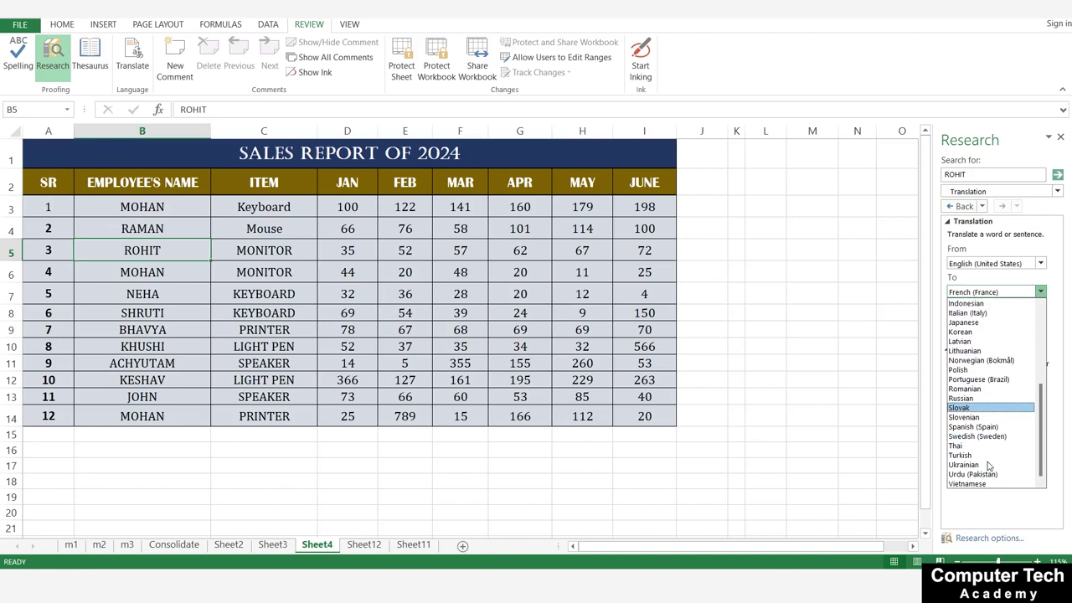
pyautogui.scroll(5, 988, 465)
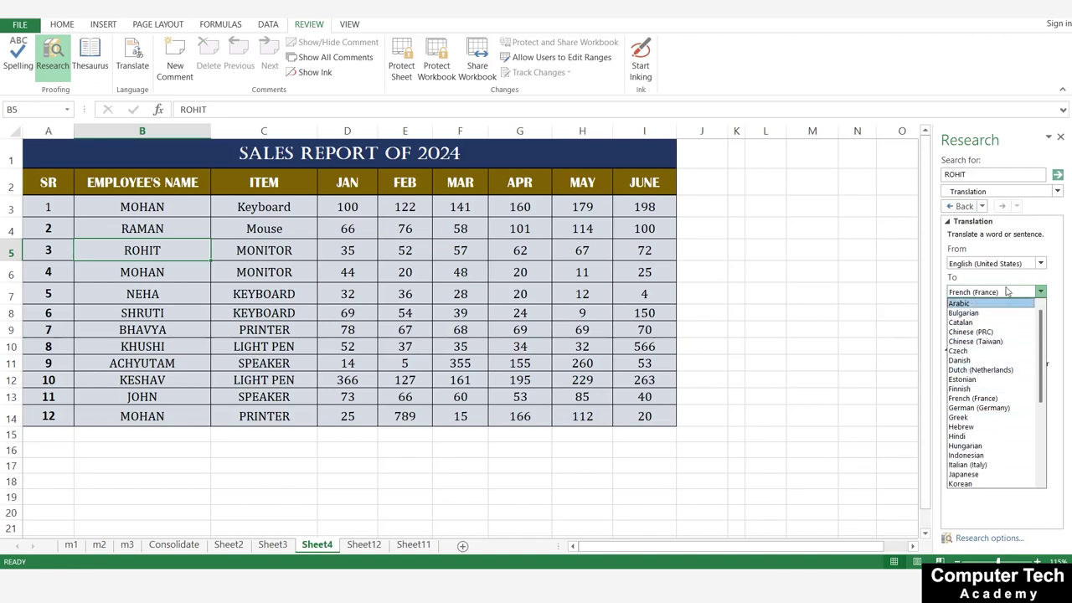
pyautogui.click(959, 436)
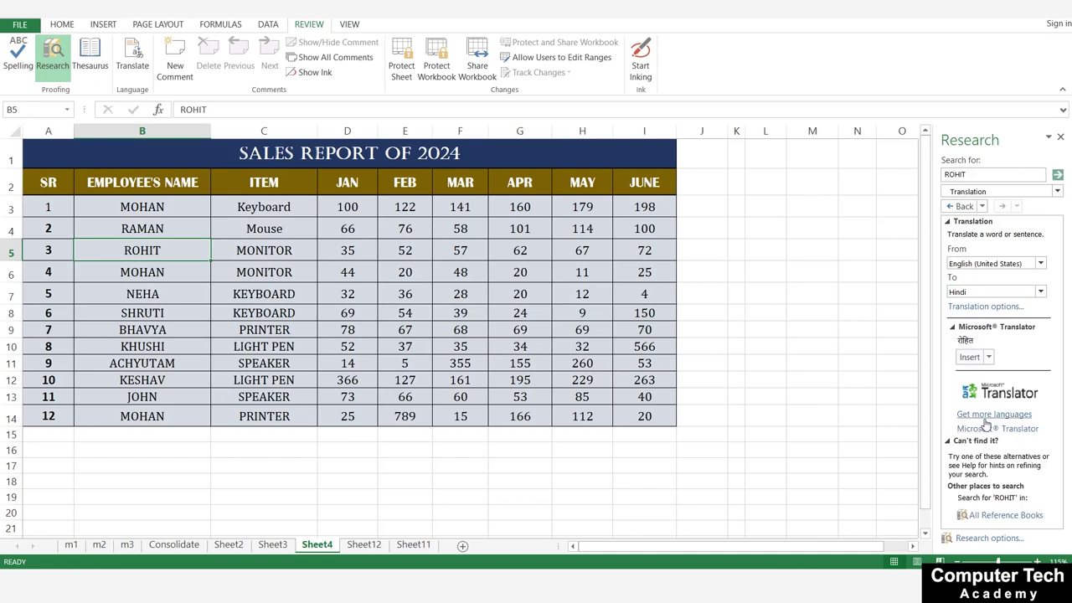
pyautogui.click(1060, 137)
pyautogui.click(306, 229)
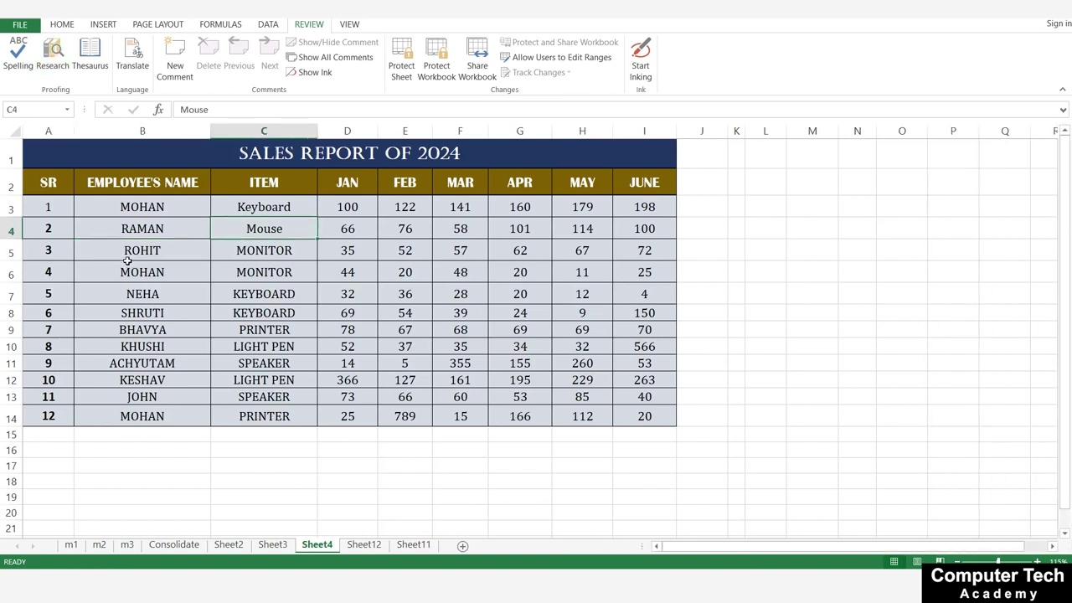
# Select the MONITOR cells C5:C6, then settle on cell B3.
pyautogui.click(201, 314)
pyautogui.moveTo(252, 256); pyautogui.dragTo(252, 272)
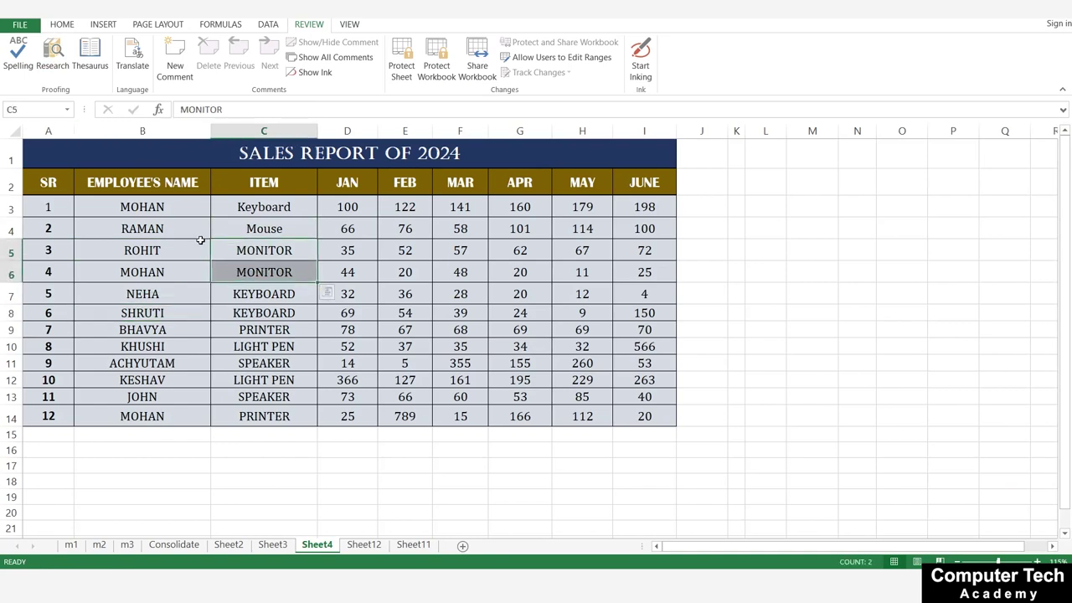
pyautogui.scroll(1, 208, 242)
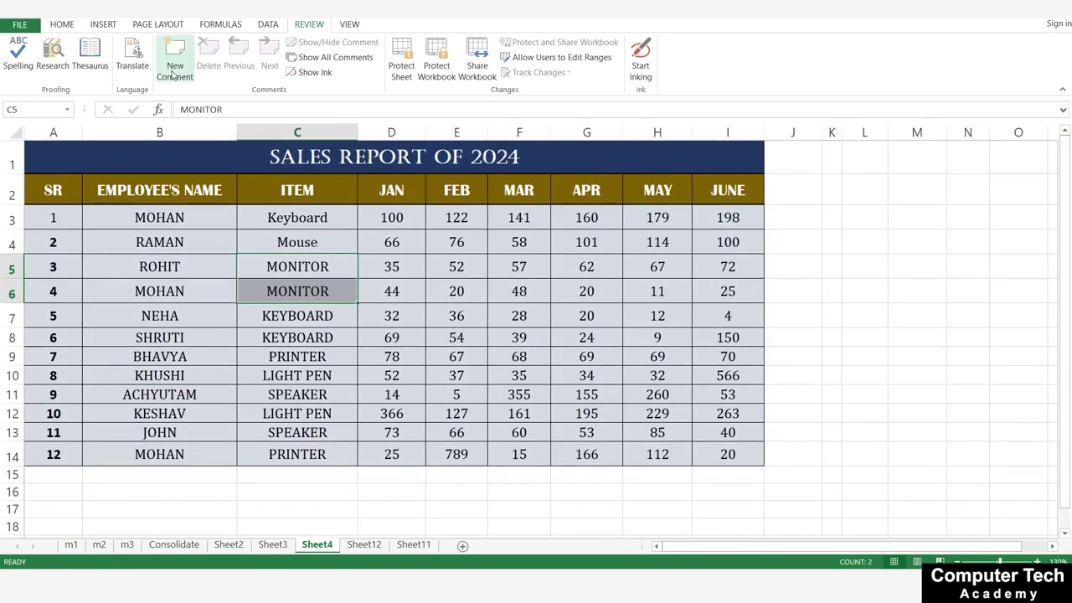
pyautogui.click(201, 306)
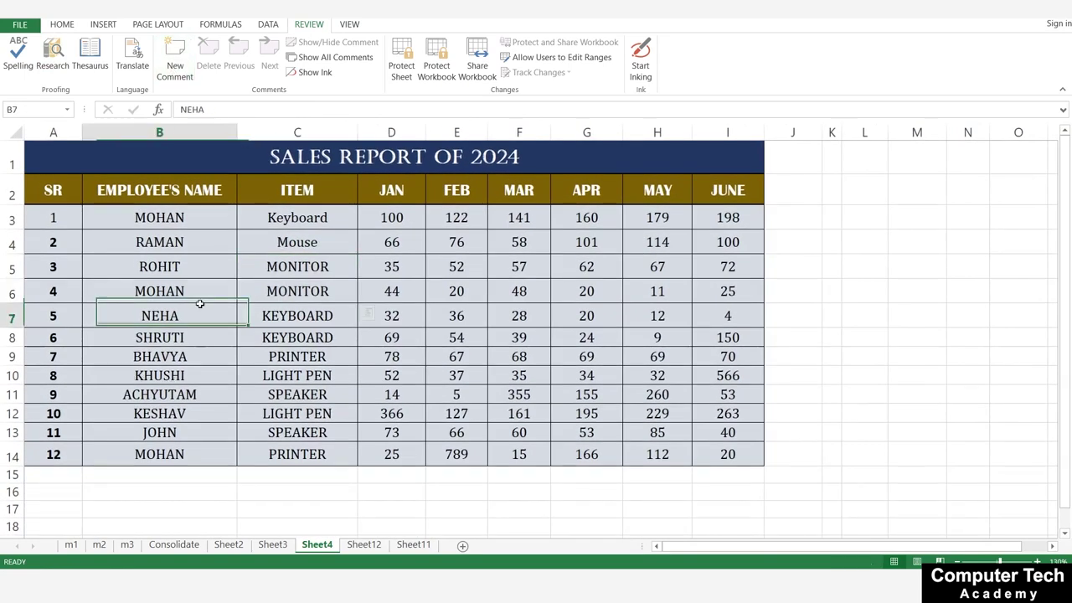
pyautogui.click(201, 222)
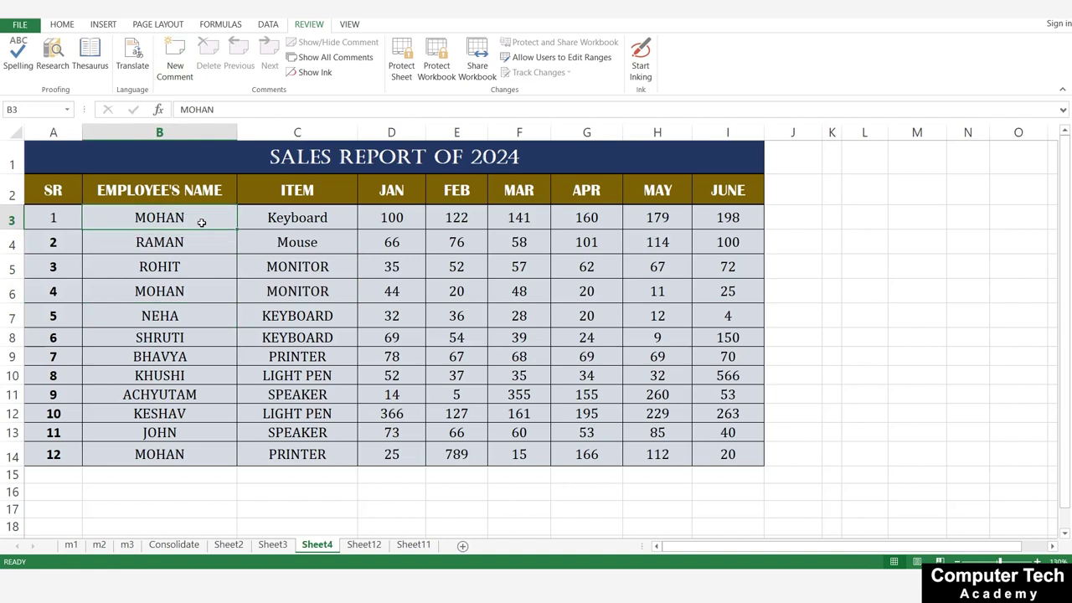
# Add a new comment on B3 with a short self-introduction greeting.
pyautogui.click(175, 67)
pyautogui.write('Hi this is Mi')
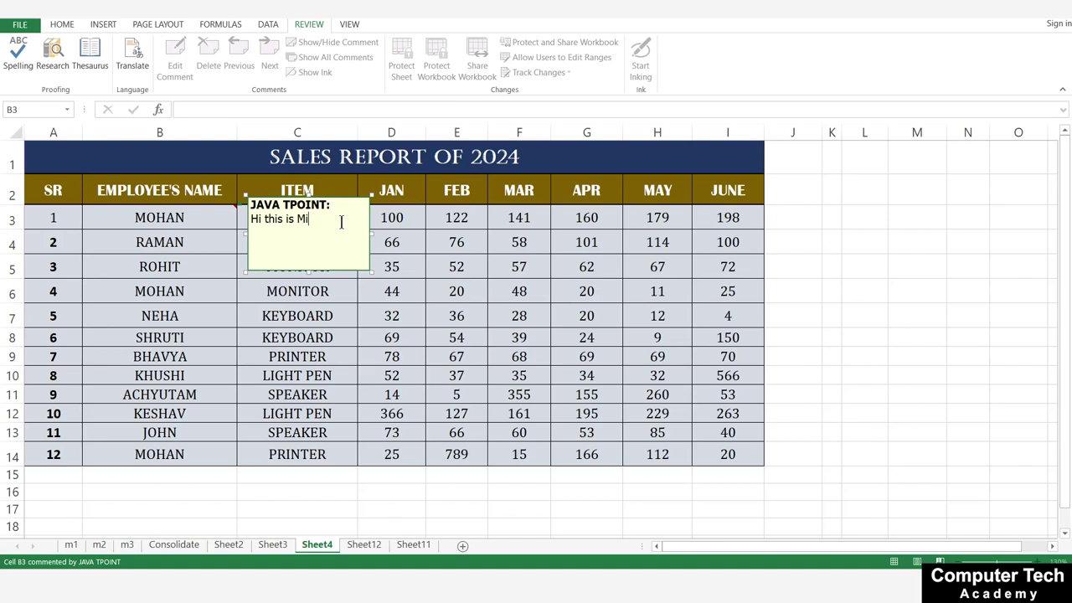
pyautogui.write('han')
pyautogui.press('BackSpace')
pyautogui.press('BackSpace')
pyautogui.press('BackSpace')
pyautogui.write('oha')
pyautogui.click(285, 338)
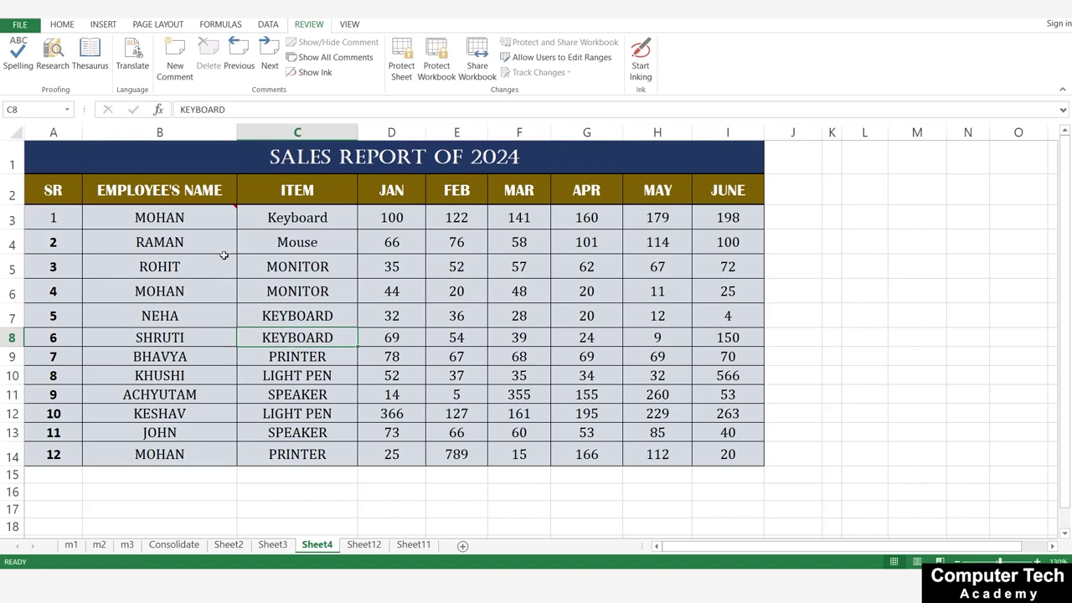
pyautogui.moveTo(159, 217)
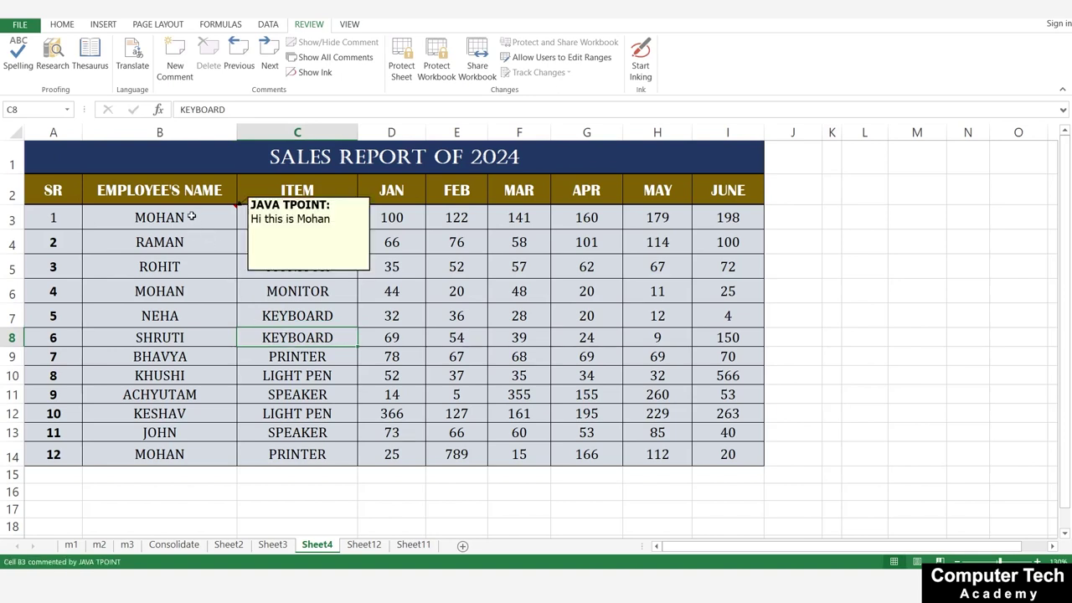
pyautogui.click(193, 236)
pyautogui.click(194, 216)
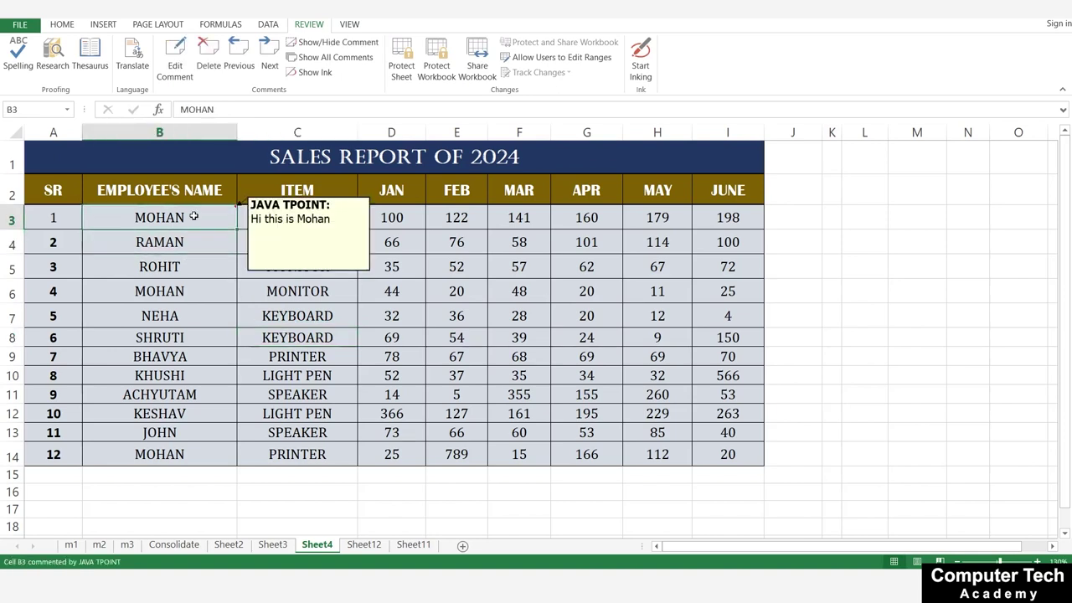
# Add a new comment to cell B5 offering help ('How can I help you').
pyautogui.click(201, 332)
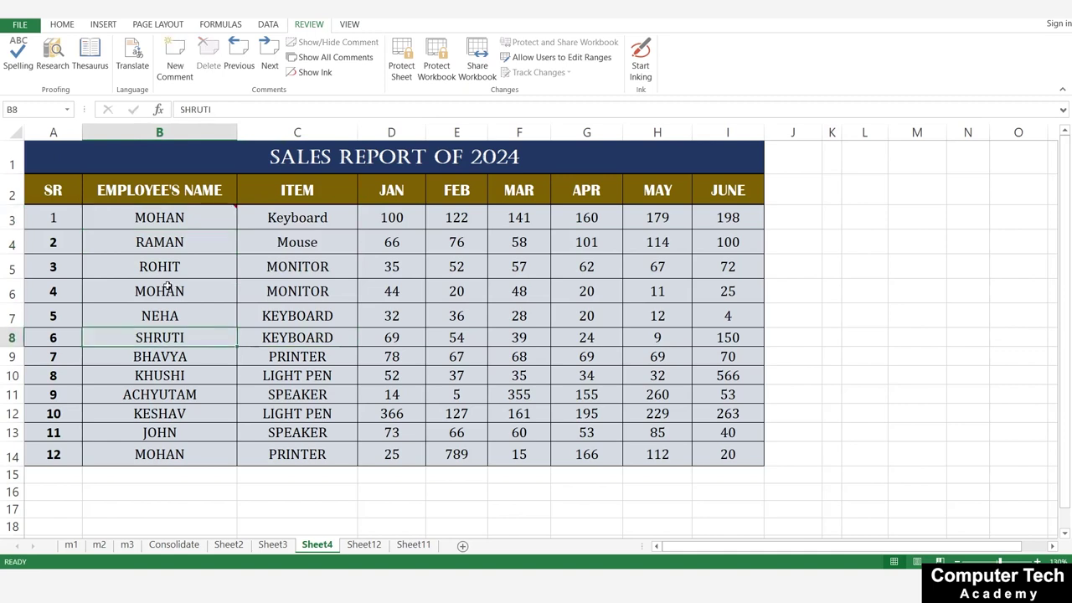
pyautogui.click(169, 264)
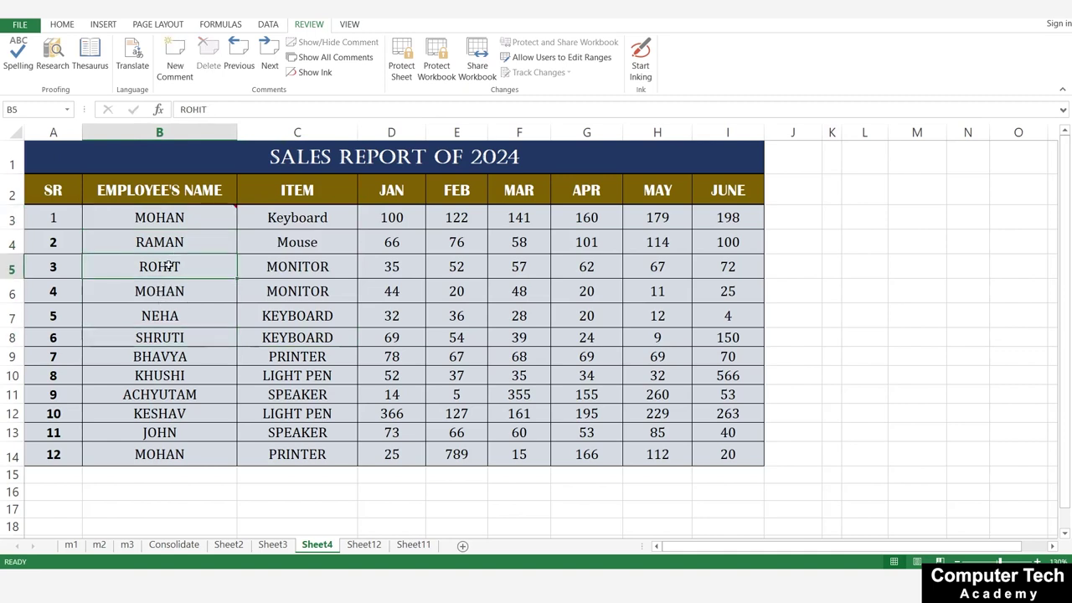
pyautogui.click(174, 57)
pyautogui.write('How')
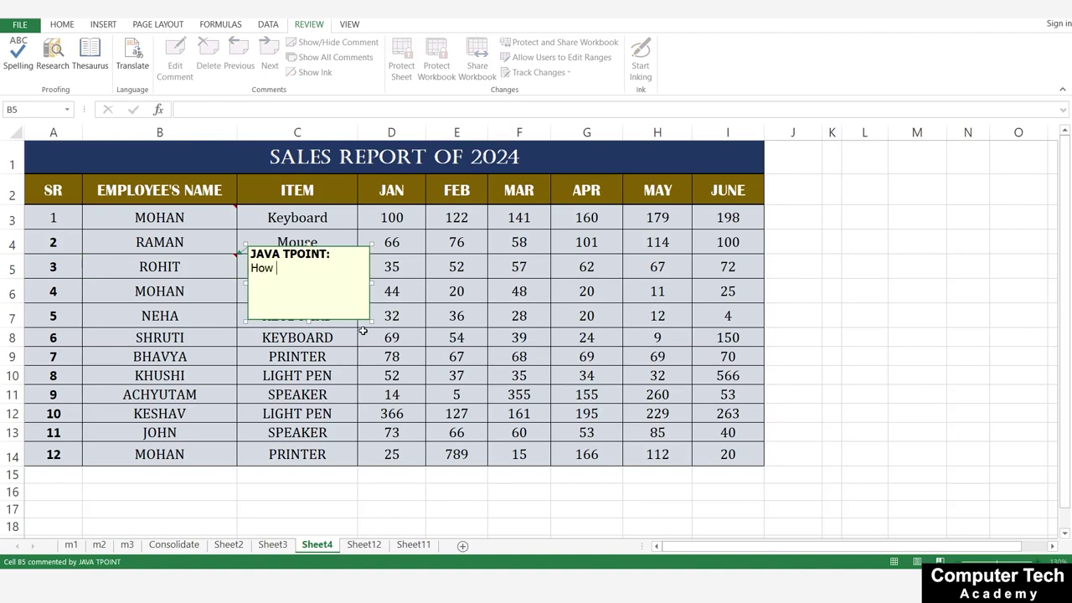
pyautogui.write('can I he')
pyautogui.write('lp you')
pyautogui.click(290, 353)
# Reopen B3's comment for editing and append a follow-up question.
pyautogui.click(217, 221)
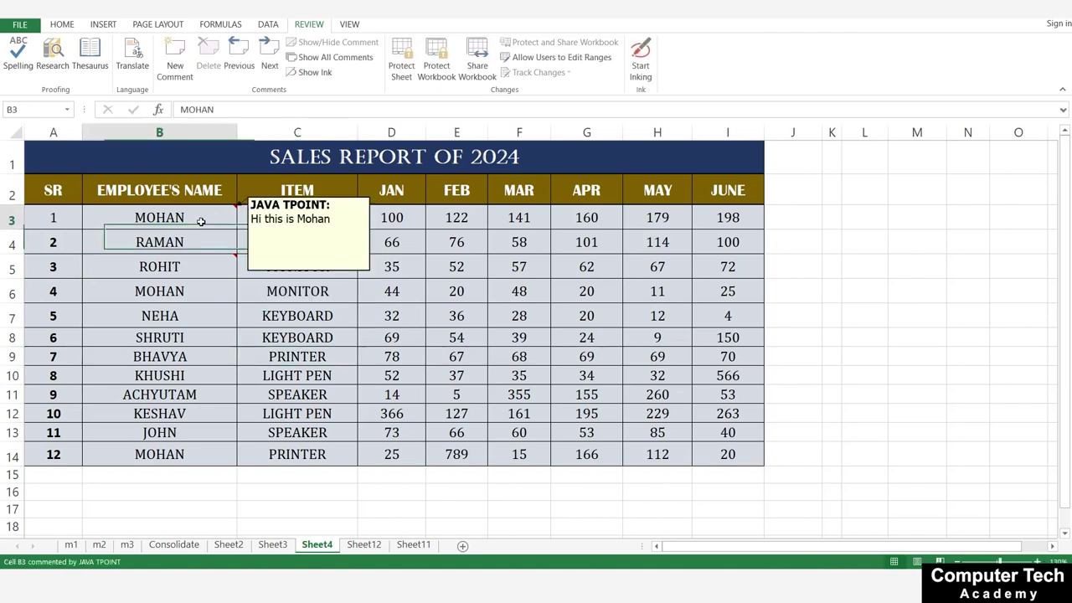
pyautogui.click(176, 65)
pyautogui.write('..Ho w can I')
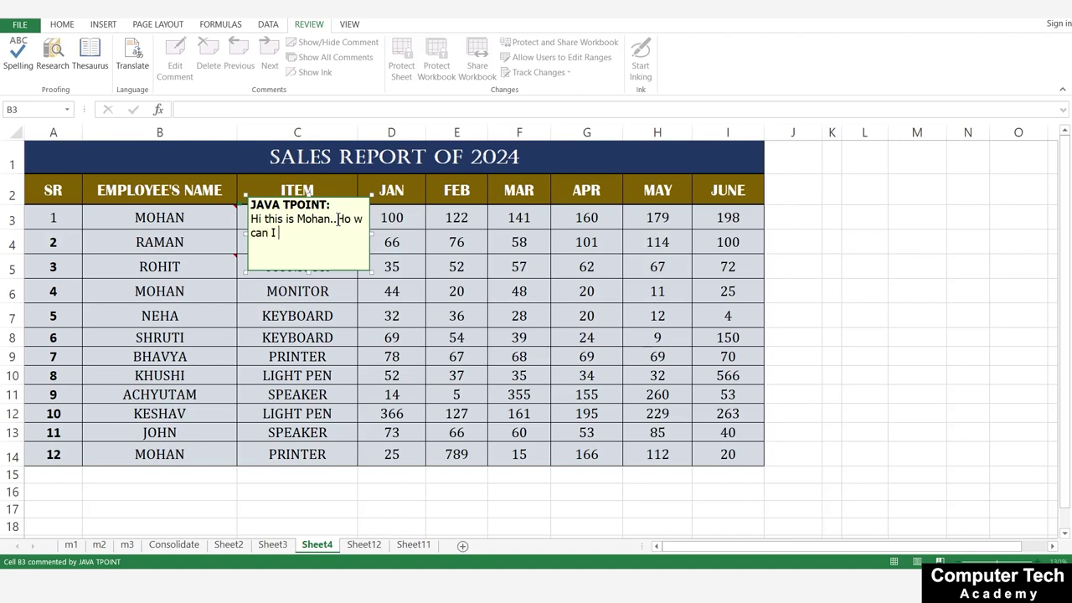
pyautogui.write('help you')
# Finish B3's comment, step through the comments, and toggle Show All Comments on and off.
pyautogui.click(295, 331)
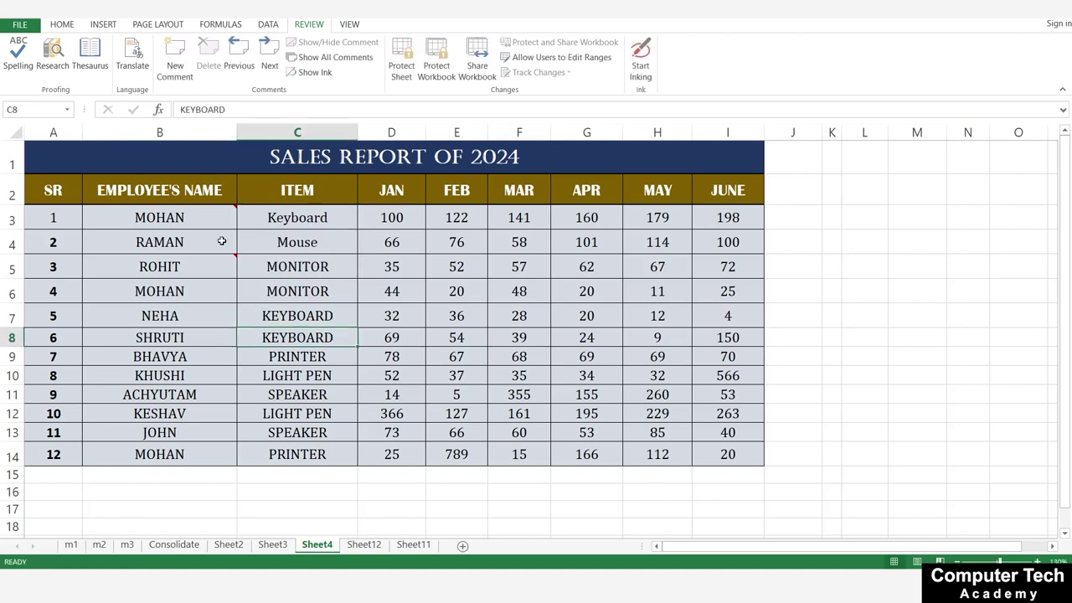
pyautogui.click(211, 224)
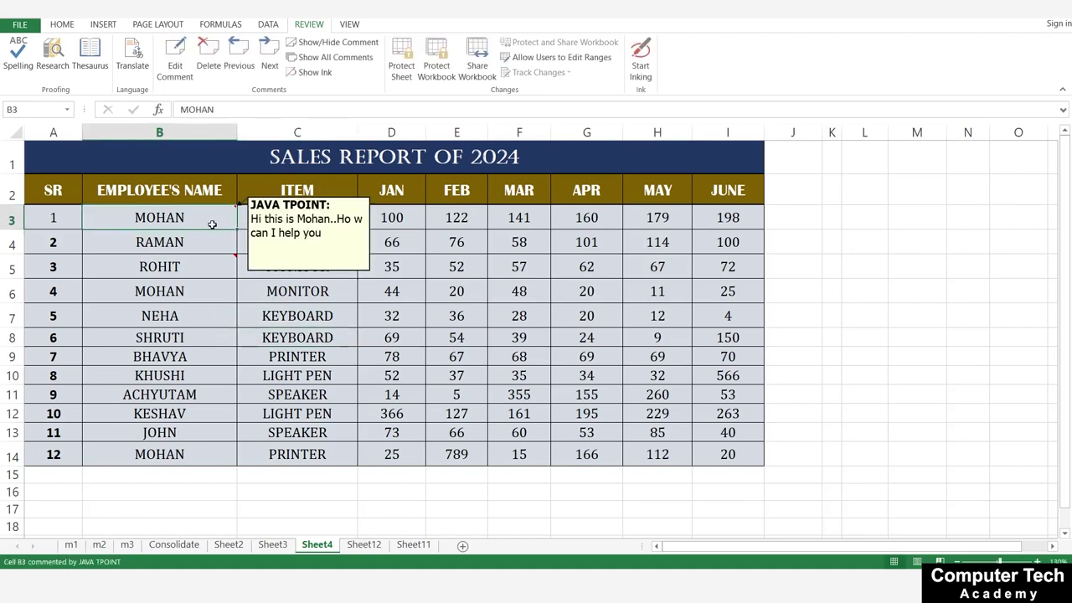
pyautogui.click(270, 52)
pyautogui.click(272, 50)
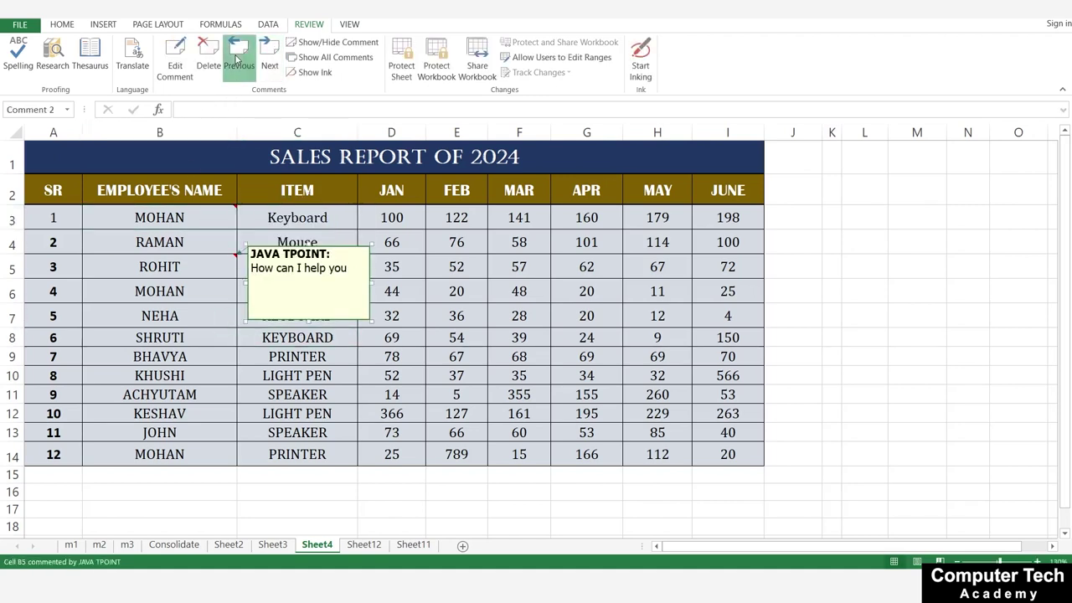
pyautogui.click(239, 52)
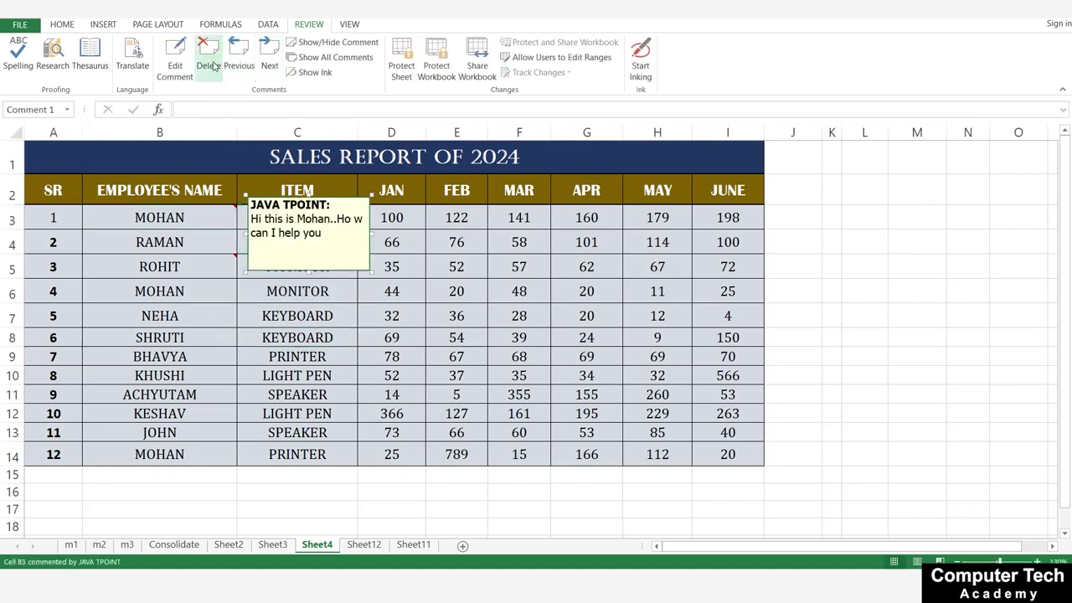
pyautogui.click(352, 355)
pyautogui.click(567, 361)
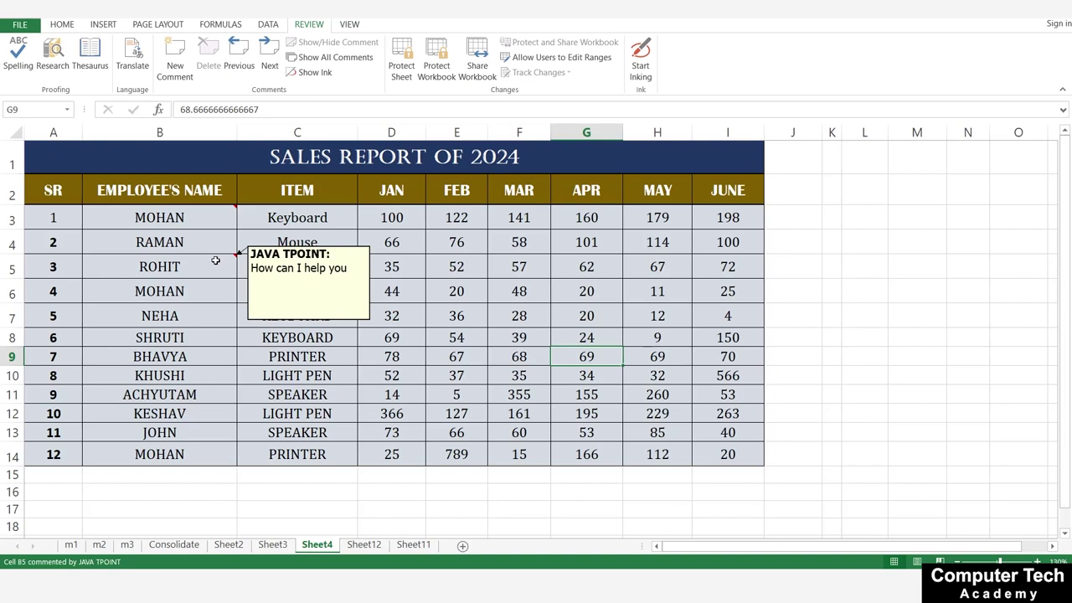
pyautogui.click(310, 57)
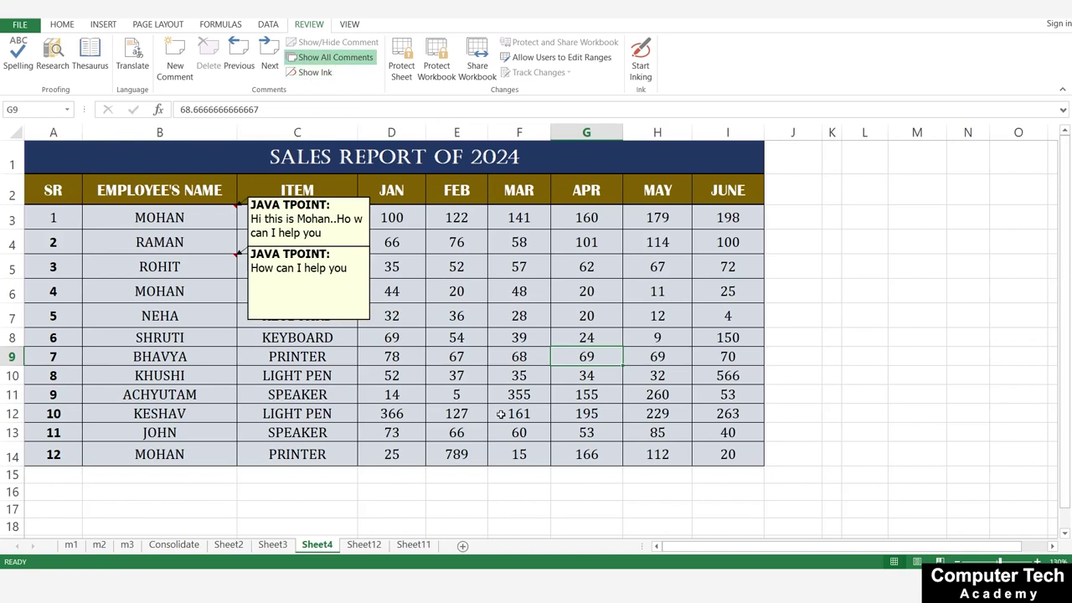
pyautogui.click(460, 394)
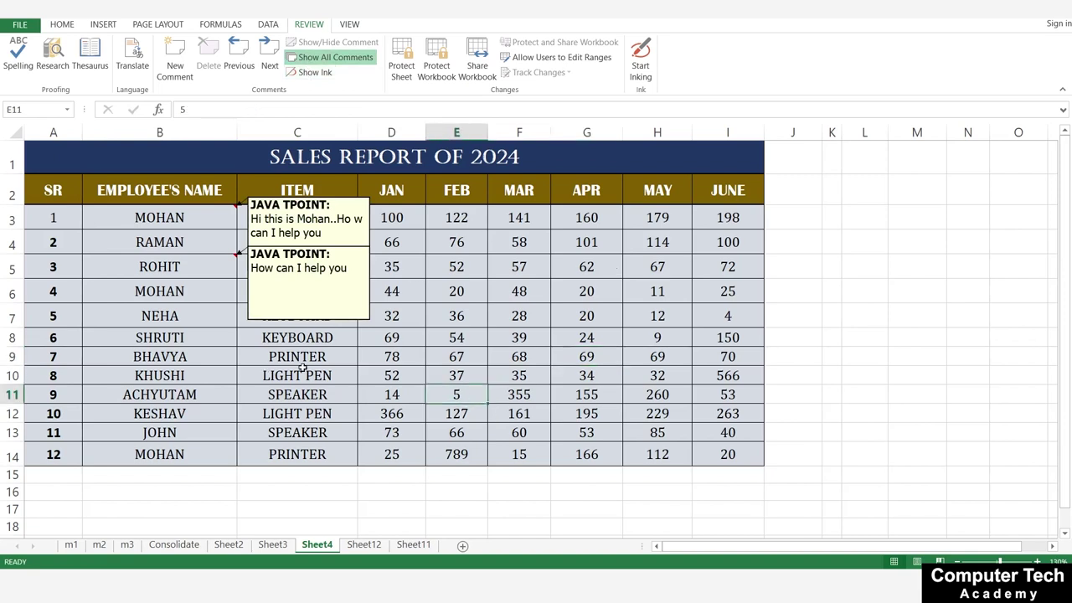
pyautogui.click(330, 57)
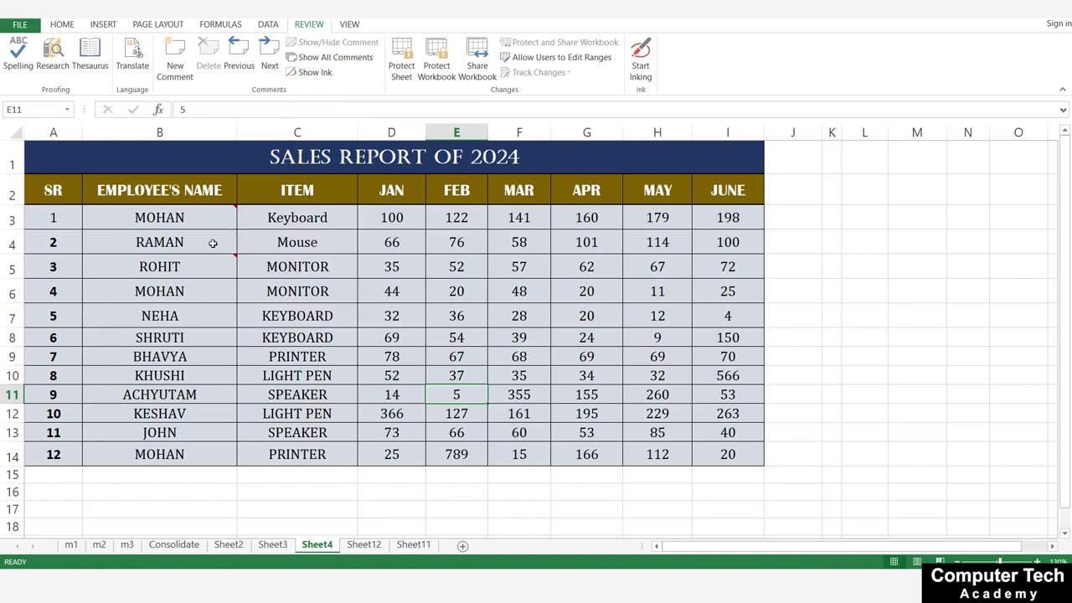
# Delete the comments on cells B3 and B5.
pyautogui.click(191, 217)
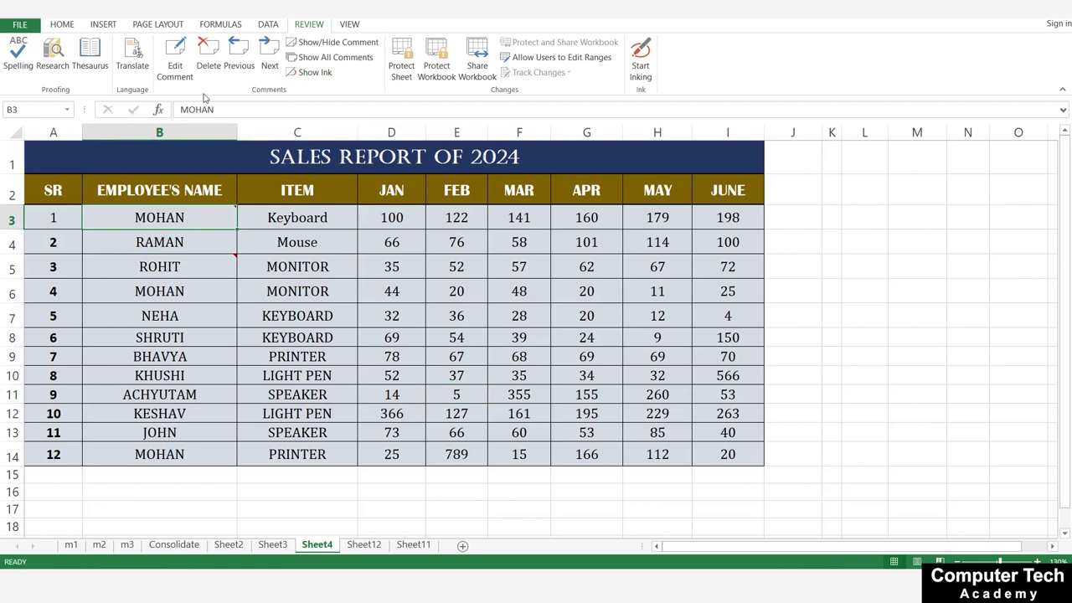
pyautogui.click(206, 69)
pyautogui.click(182, 263)
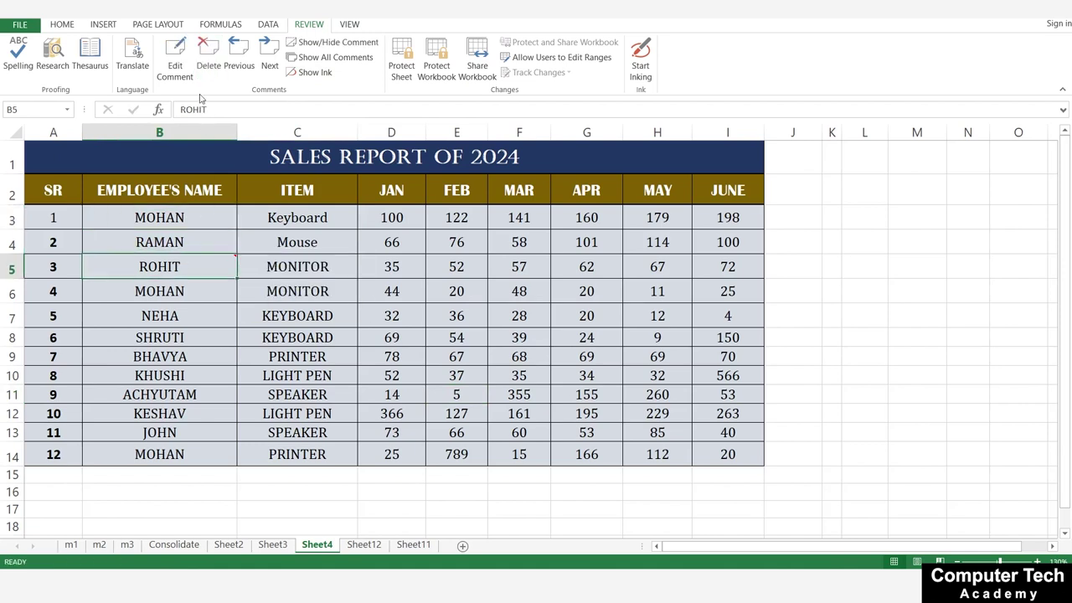
pyautogui.click(208, 67)
pyautogui.click(220, 285)
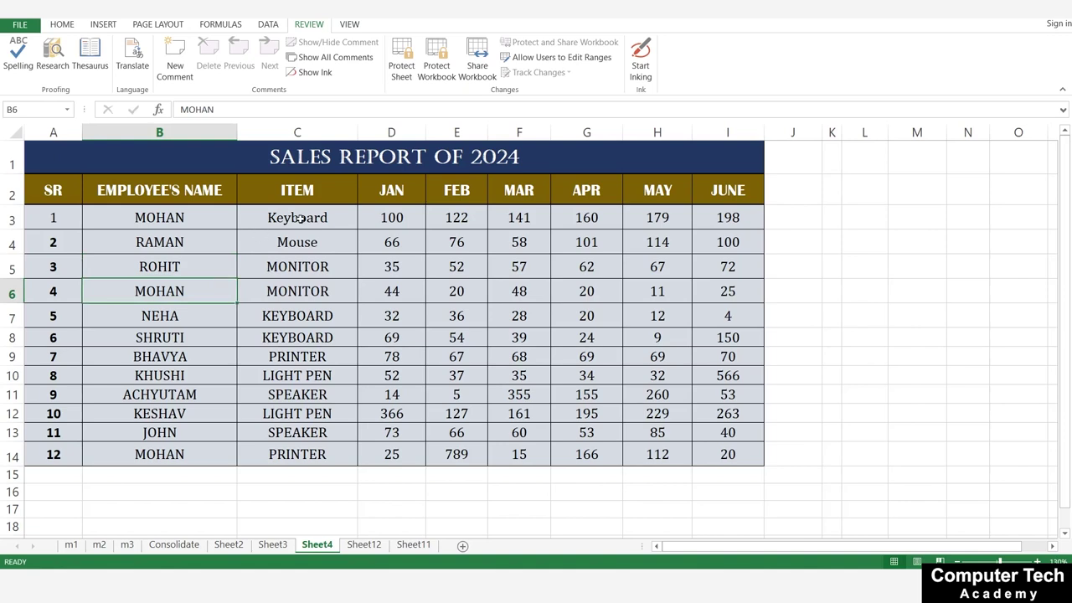
pyautogui.click(310, 72)
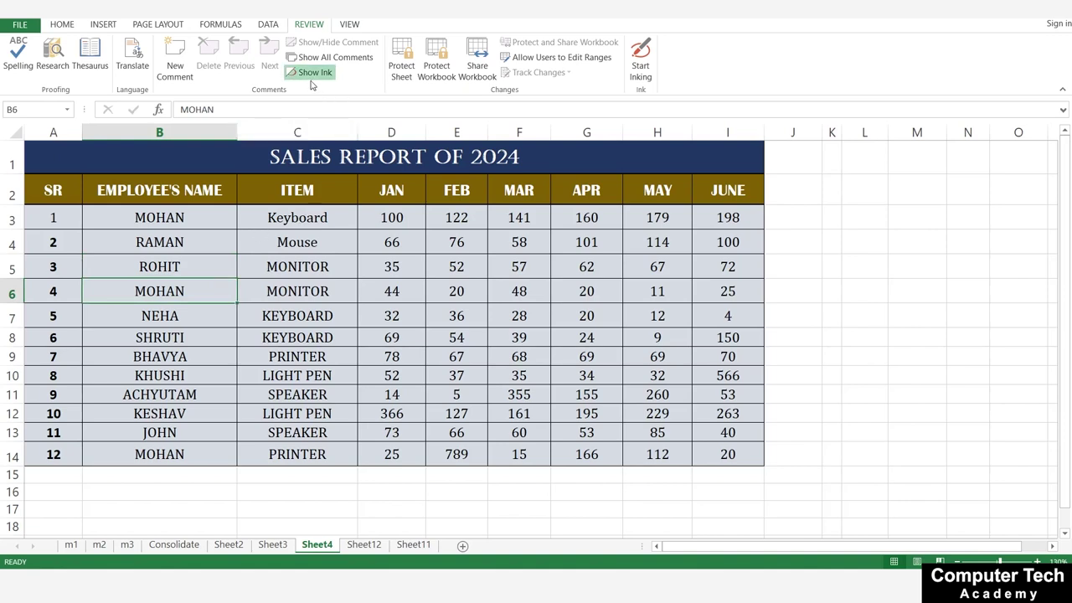
pyautogui.click(641, 67)
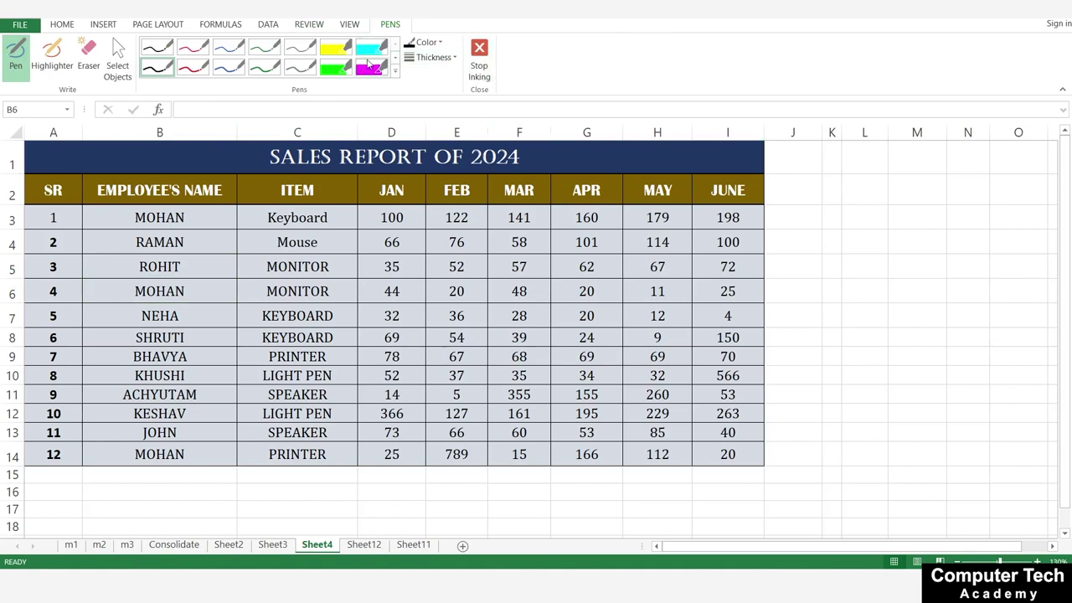
pyautogui.click(369, 66)
pyautogui.moveTo(810, 266); pyautogui.dragTo(859, 404)
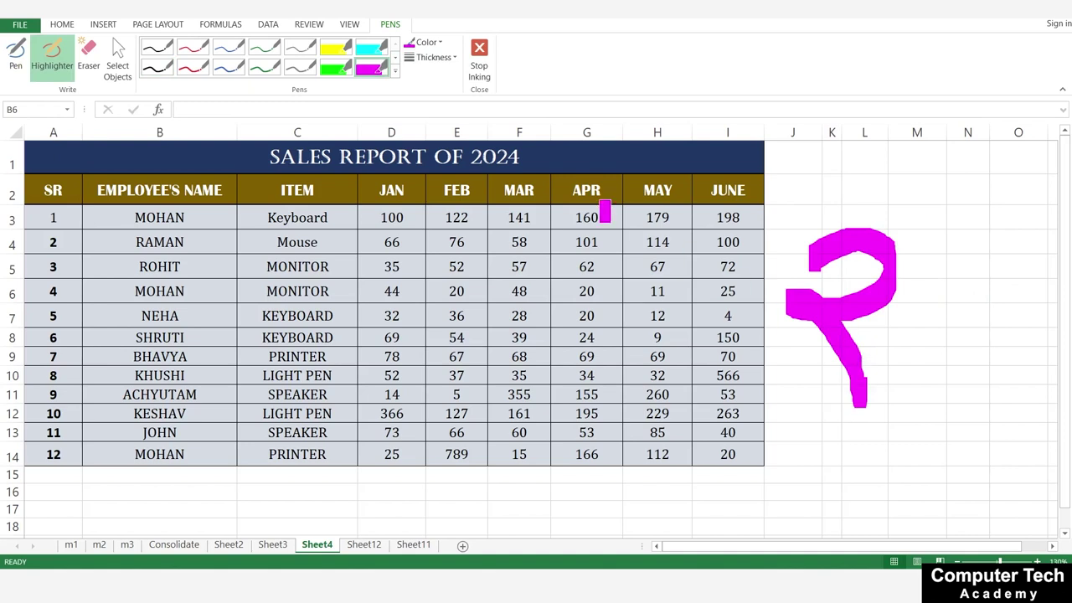
pyautogui.hotkey('ctrl', 'z')
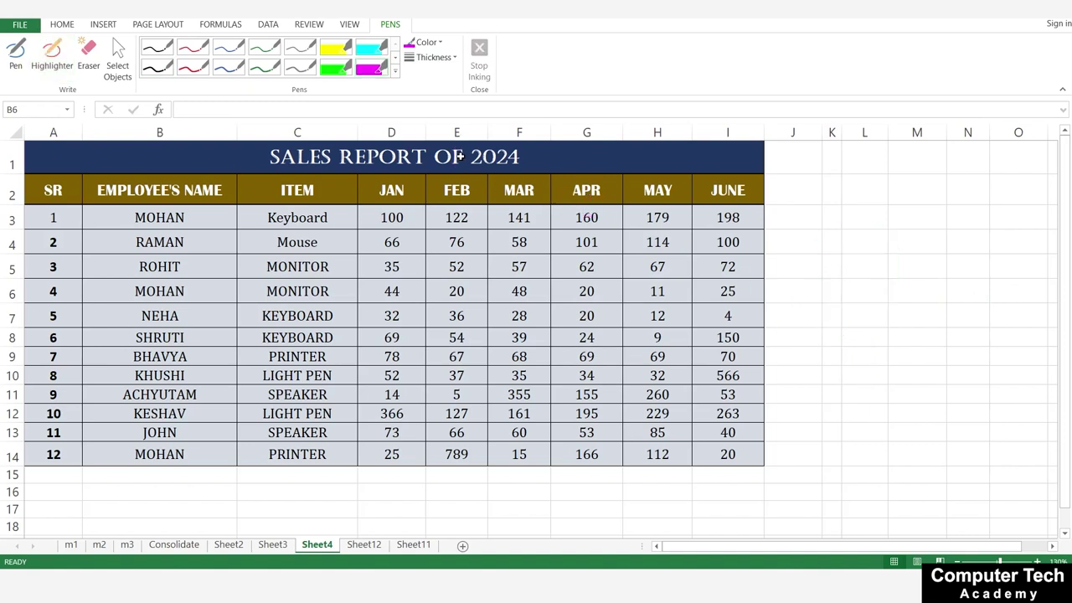
pyautogui.click(345, 24)
pyautogui.click(317, 24)
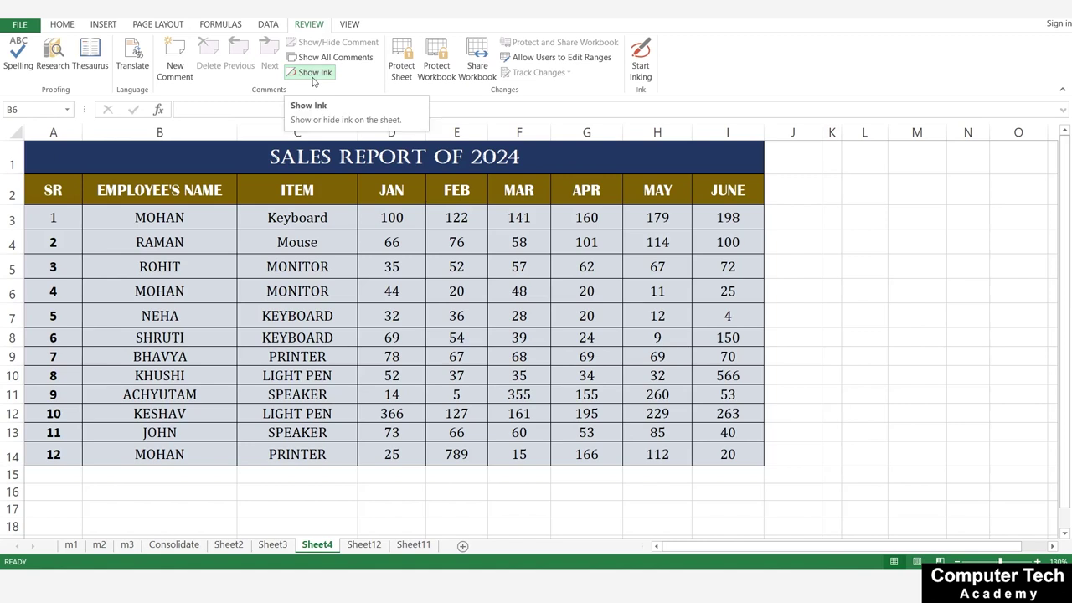
pyautogui.click(313, 75)
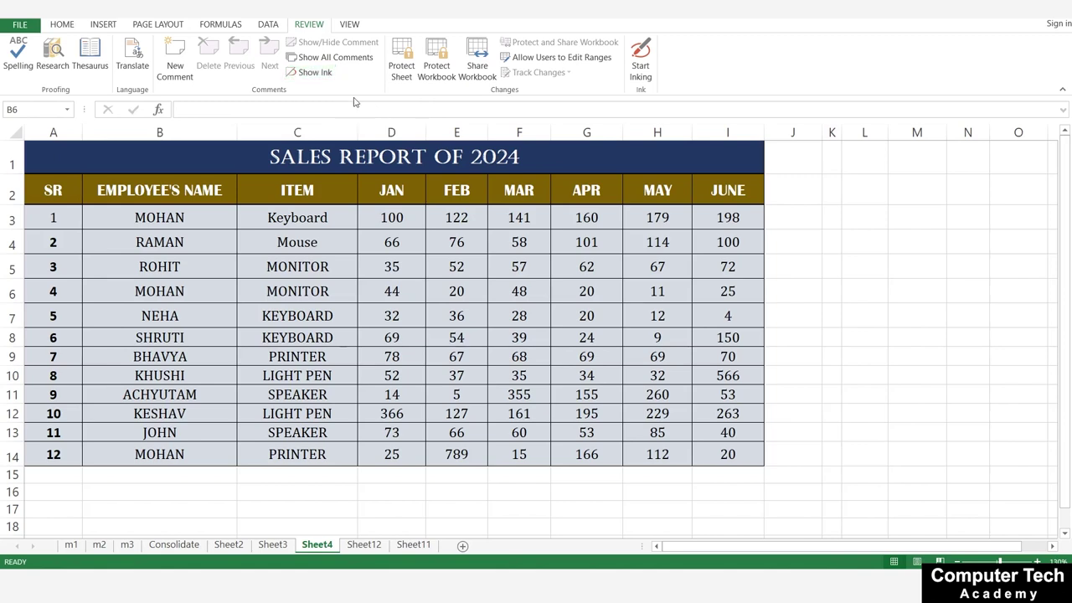
# Protect Sheet4 with a password, re-entering it to confirm.
pyautogui.click(378, 318)
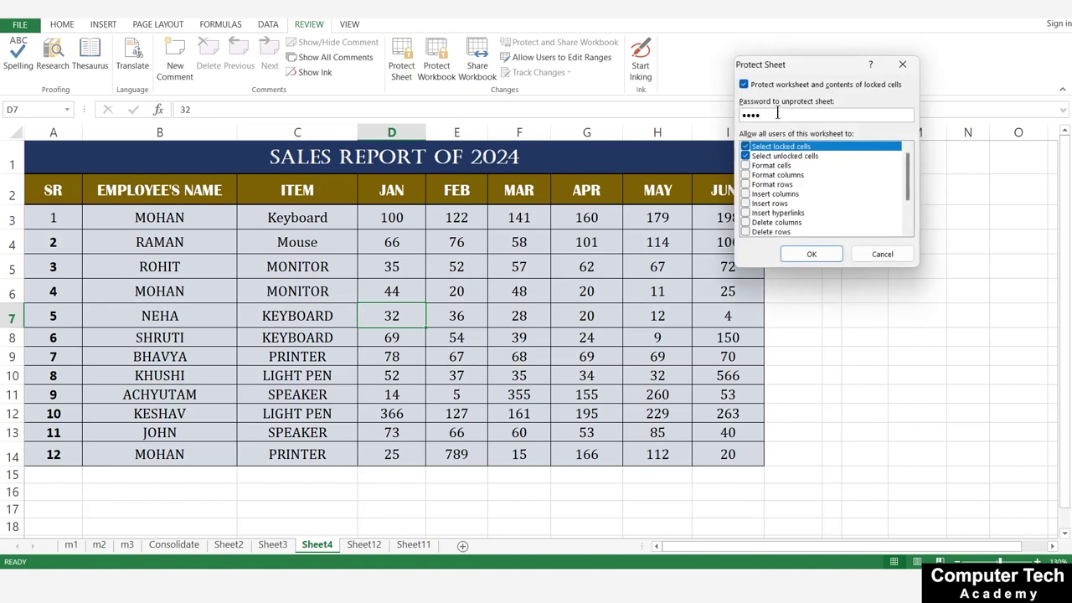
pyautogui.click(805, 256)
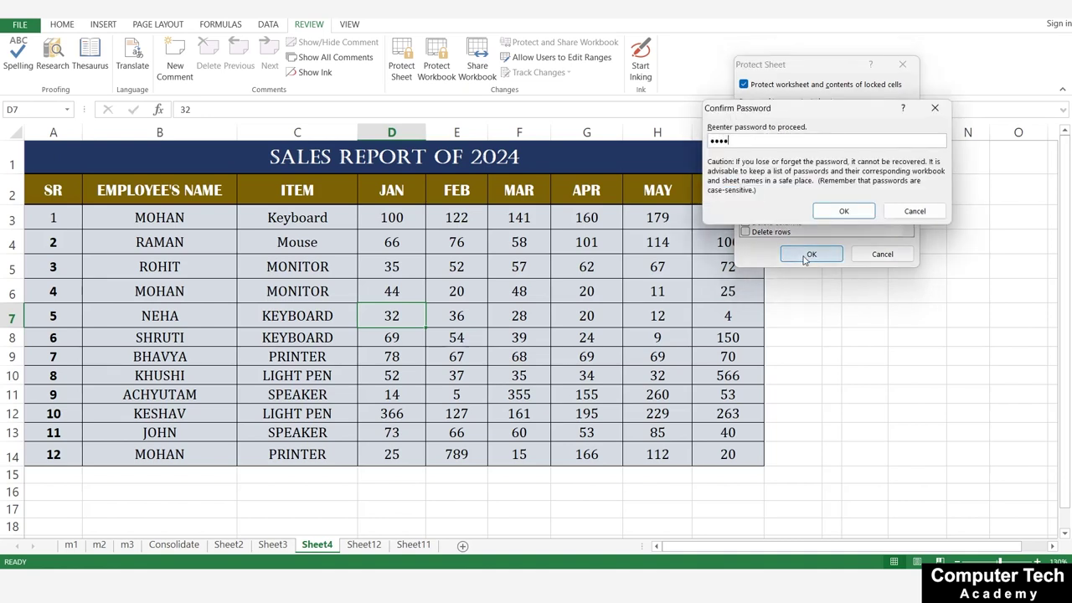
pyautogui.press('Return')
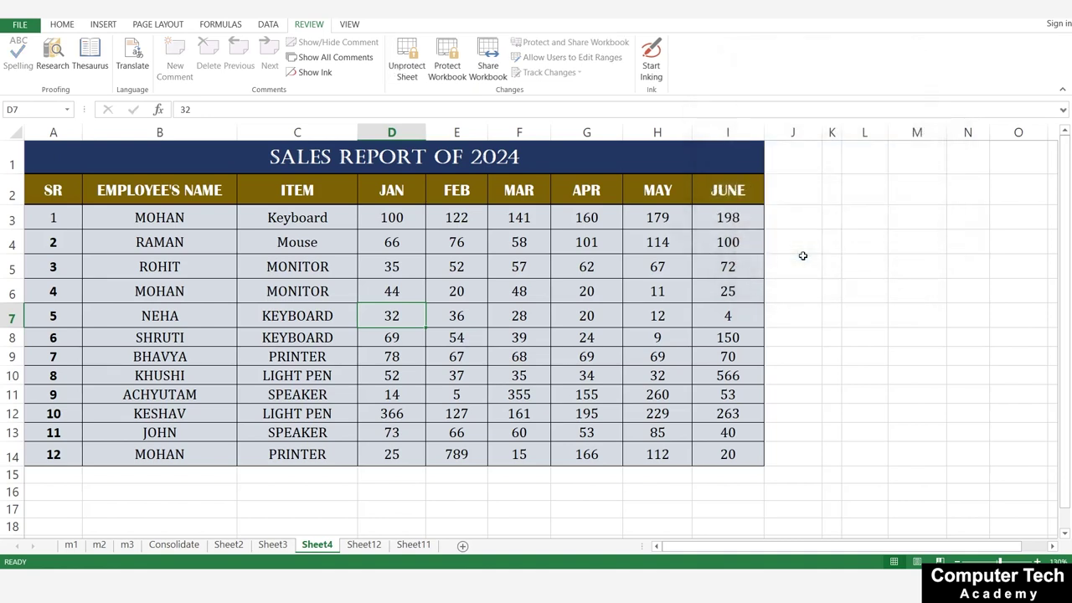
pyautogui.click(657, 266)
# Try editing I8 on the protected sheet, then browse the font and size lists unchanged.
pyautogui.click(381, 264)
pyautogui.doubleClick(696, 338)
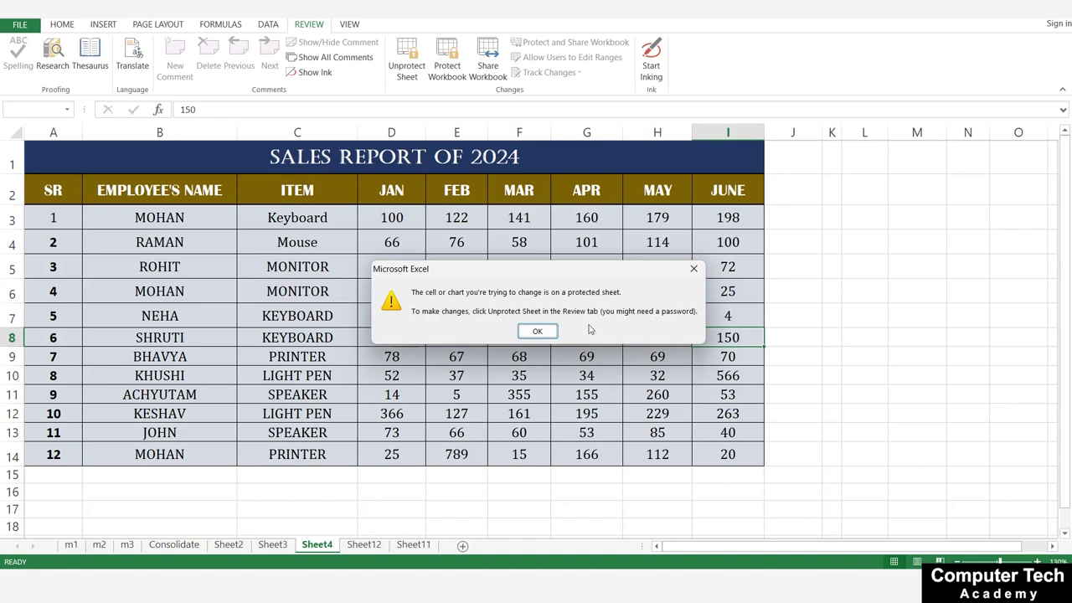
pyautogui.click(536, 331)
pyautogui.click(888, 341)
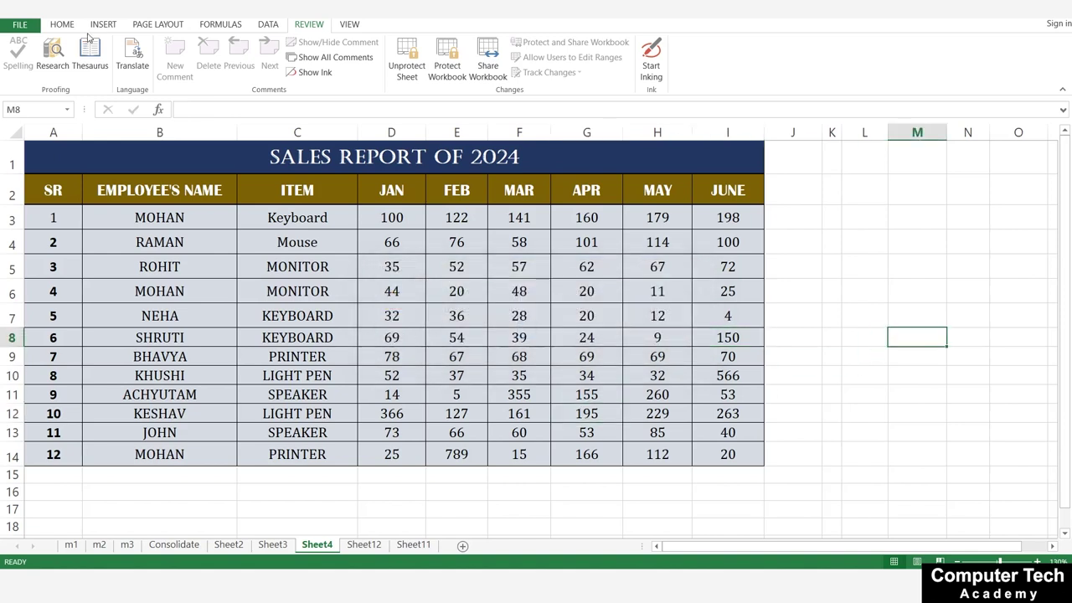
pyautogui.click(62, 24)
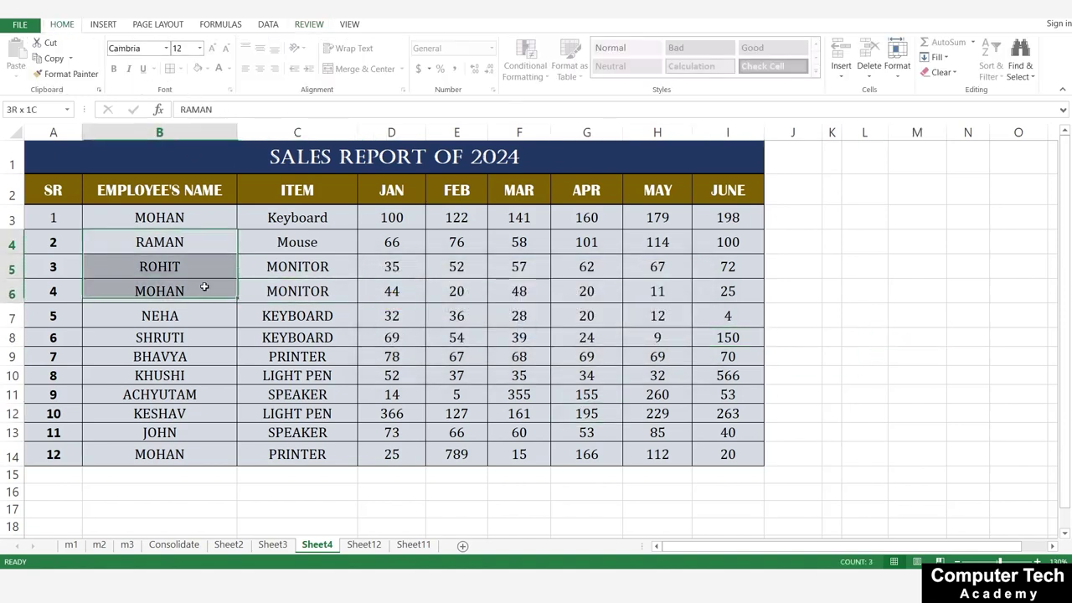
pyautogui.moveTo(311, 271); pyautogui.dragTo(456, 357)
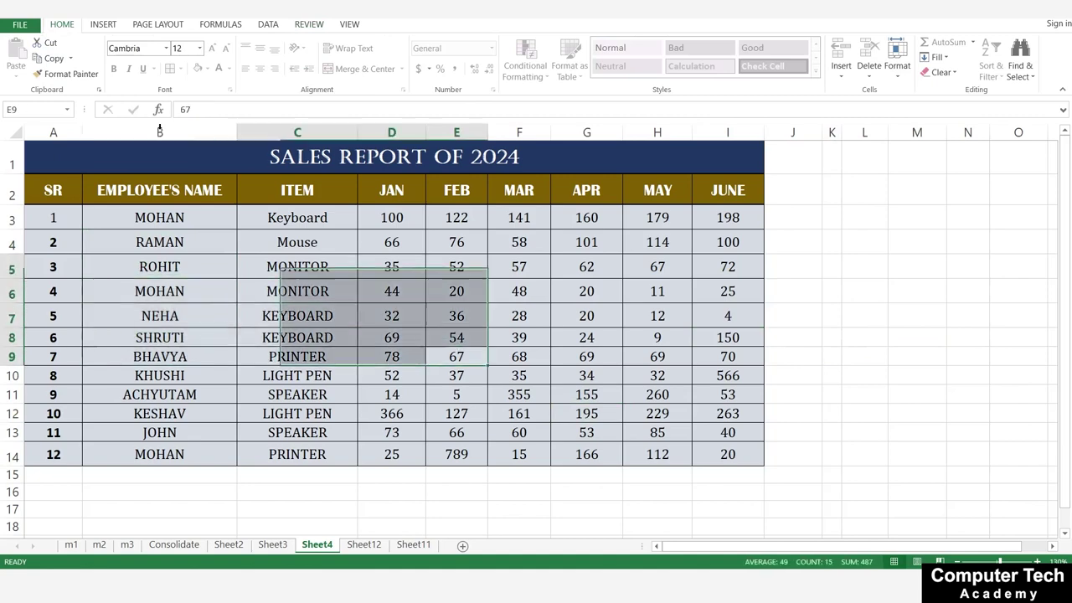
pyautogui.click(166, 48)
pyautogui.click(158, 152)
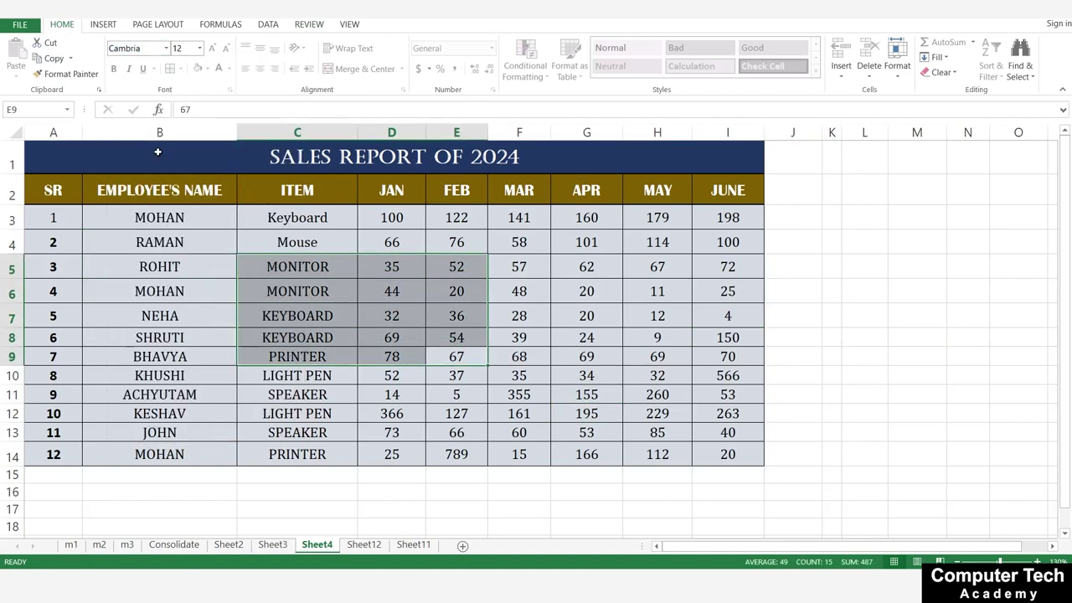
pyautogui.moveTo(180, 251); pyautogui.dragTo(310, 395)
pyautogui.click(200, 48)
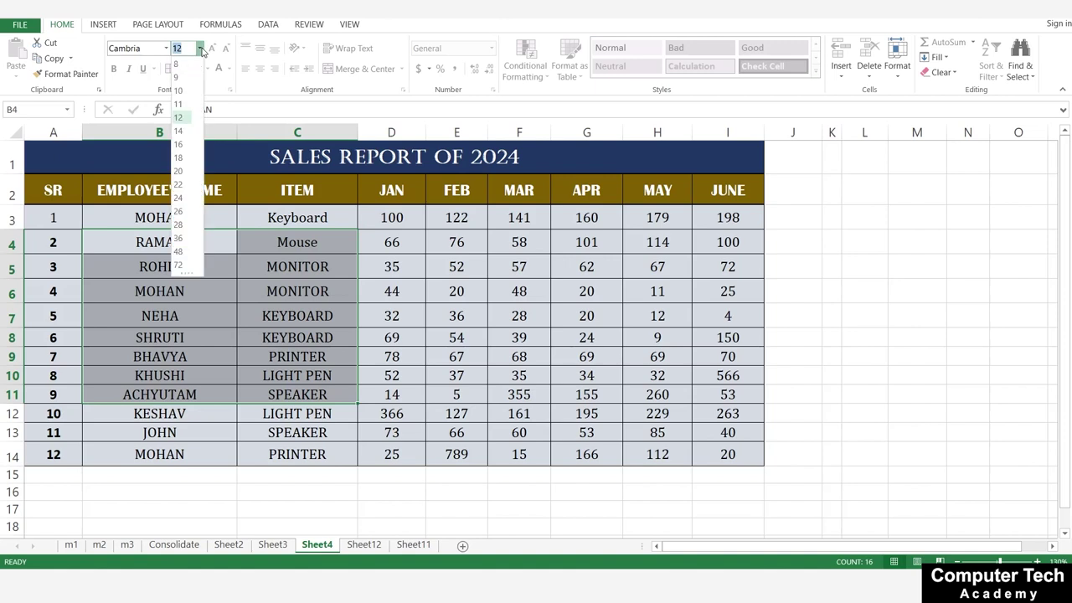
pyautogui.press('Escape')
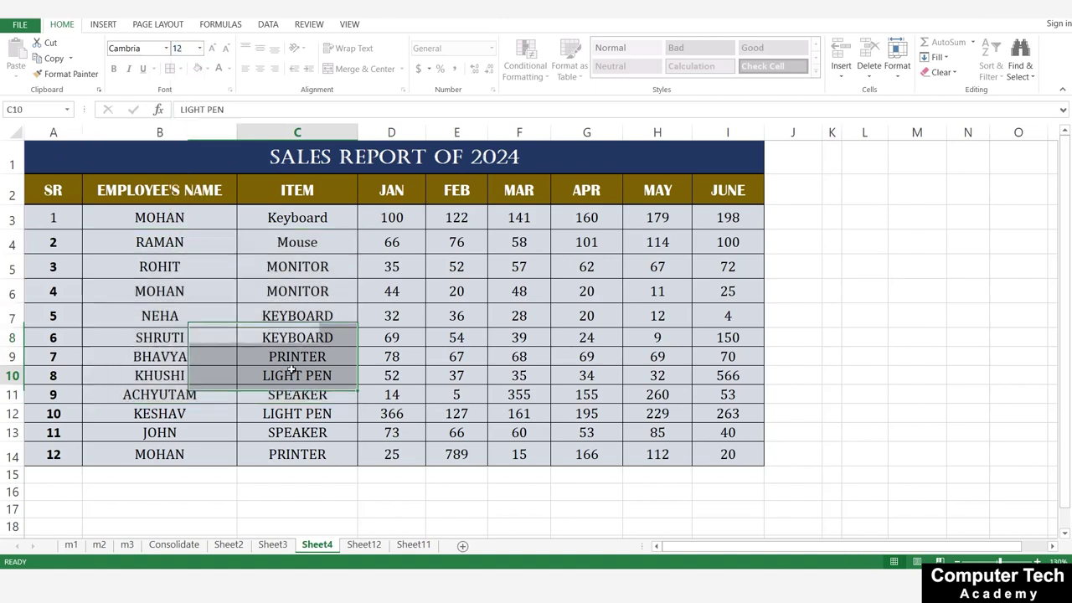
# Try editing C10 and E7, dismissing each protected-sheet warning, then select D6.
pyautogui.doubleClick(298, 375)
pyautogui.click(526, 332)
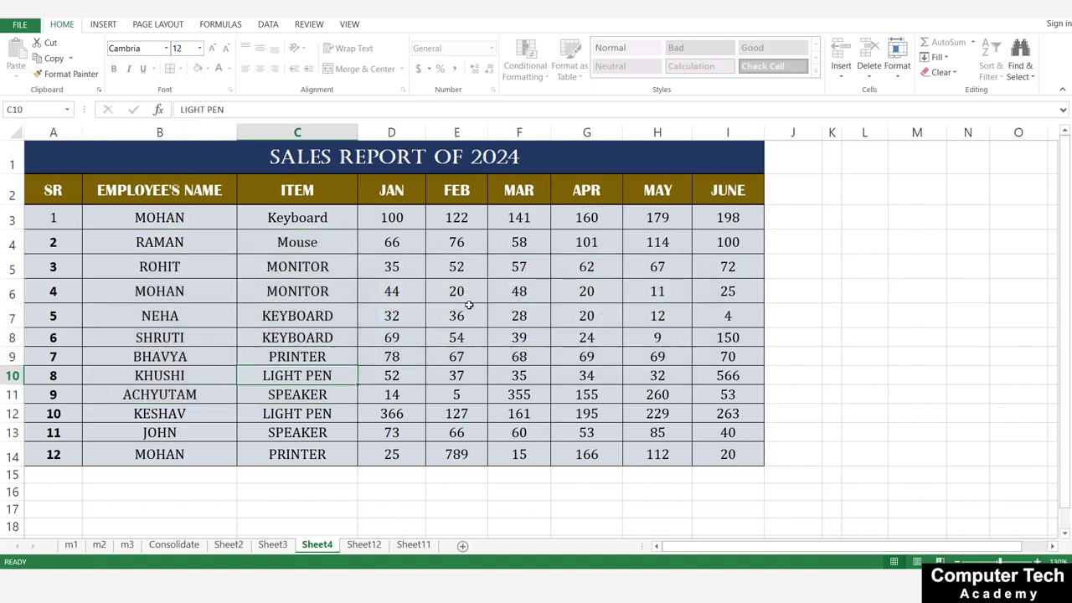
pyautogui.doubleClick(452, 309)
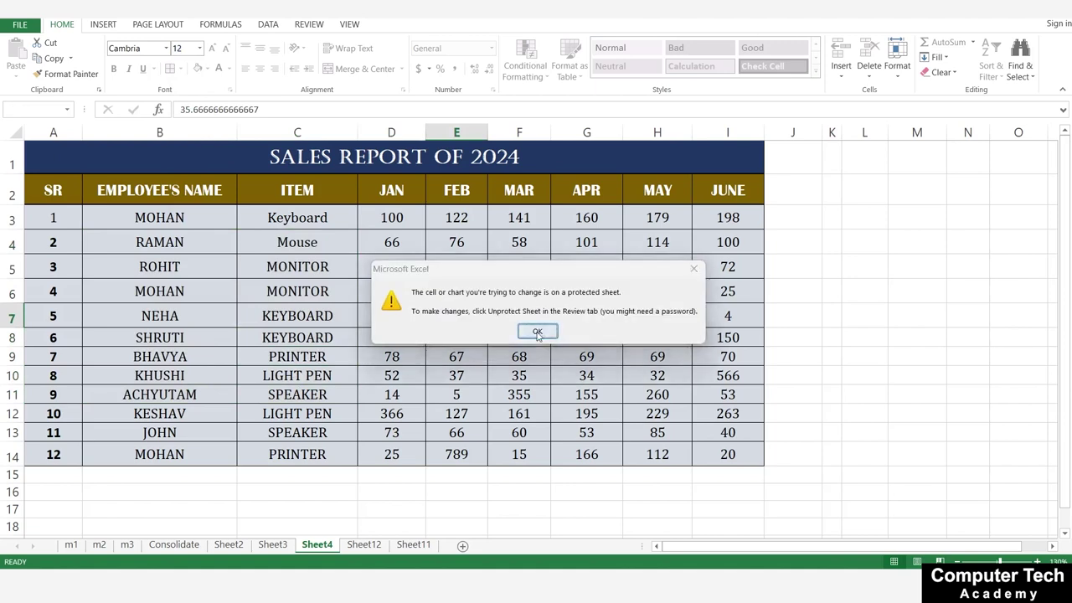
pyautogui.click(537, 331)
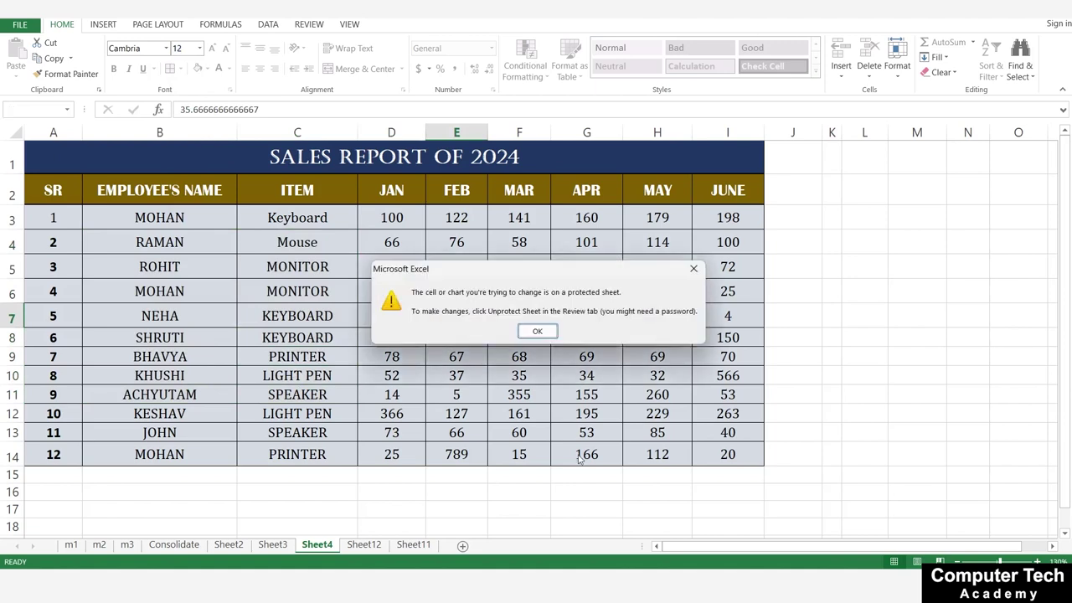
pyautogui.click(523, 331)
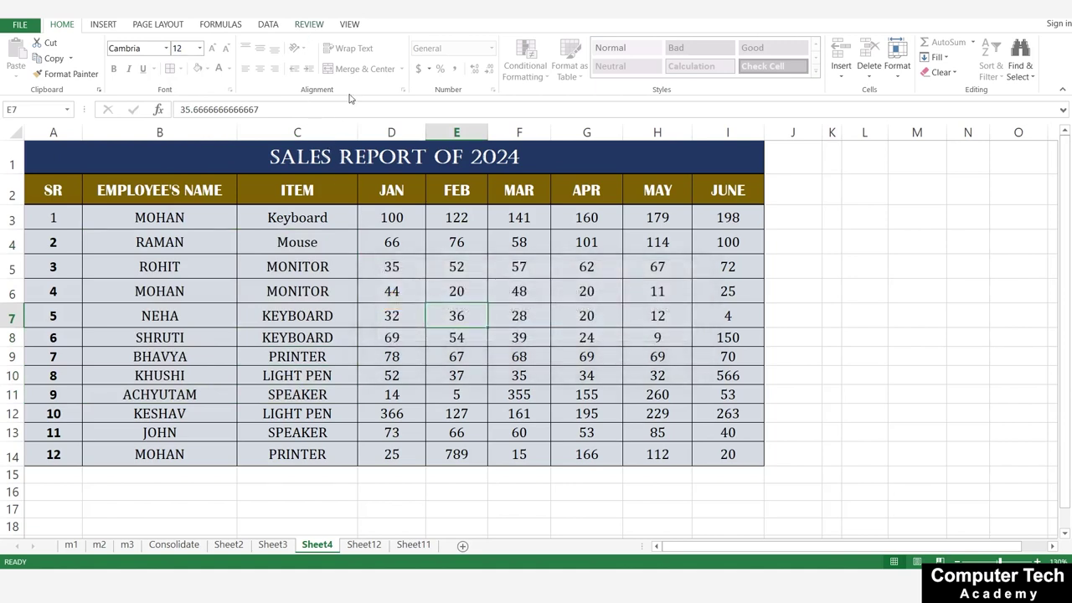
pyautogui.click(313, 25)
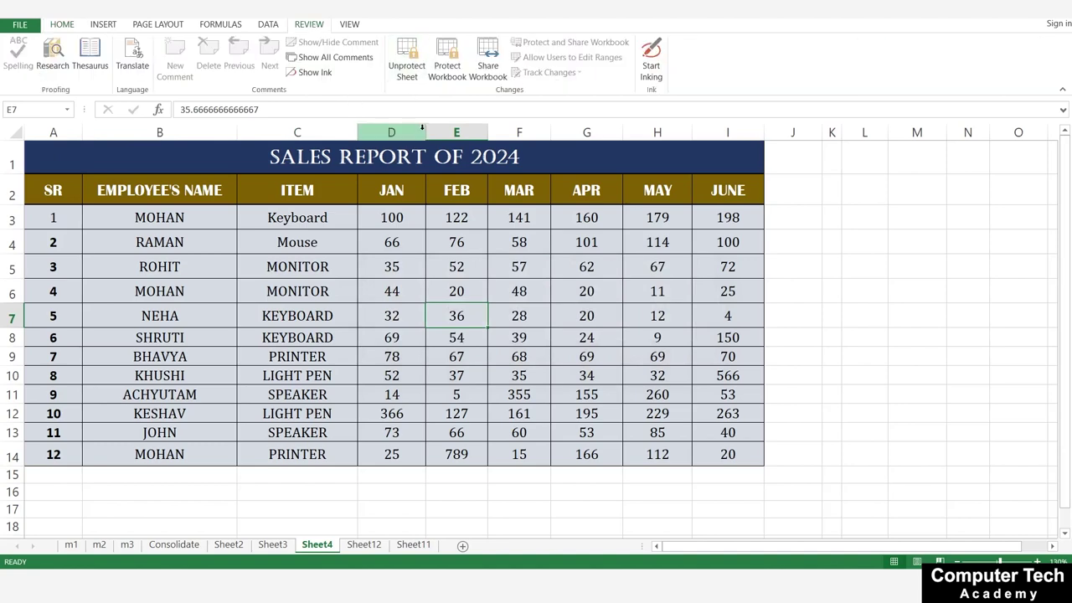
pyautogui.click(394, 291)
# Type test entries such as 'yuju', 'k' and 'jl' into cells on Sheet12.
pyautogui.click(363, 545)
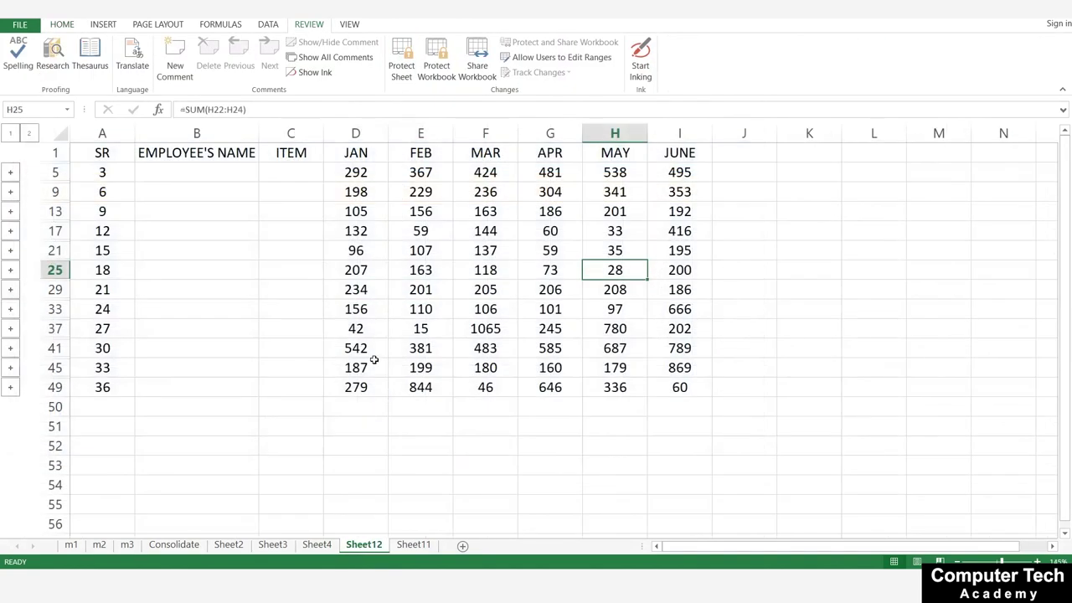
pyautogui.click(355, 348)
pyautogui.write('yuju')
pyautogui.click(614, 445)
pyautogui.write(',k')
pyautogui.click(809, 445)
pyautogui.write('k')
pyautogui.click(874, 250)
pyautogui.write('jk')
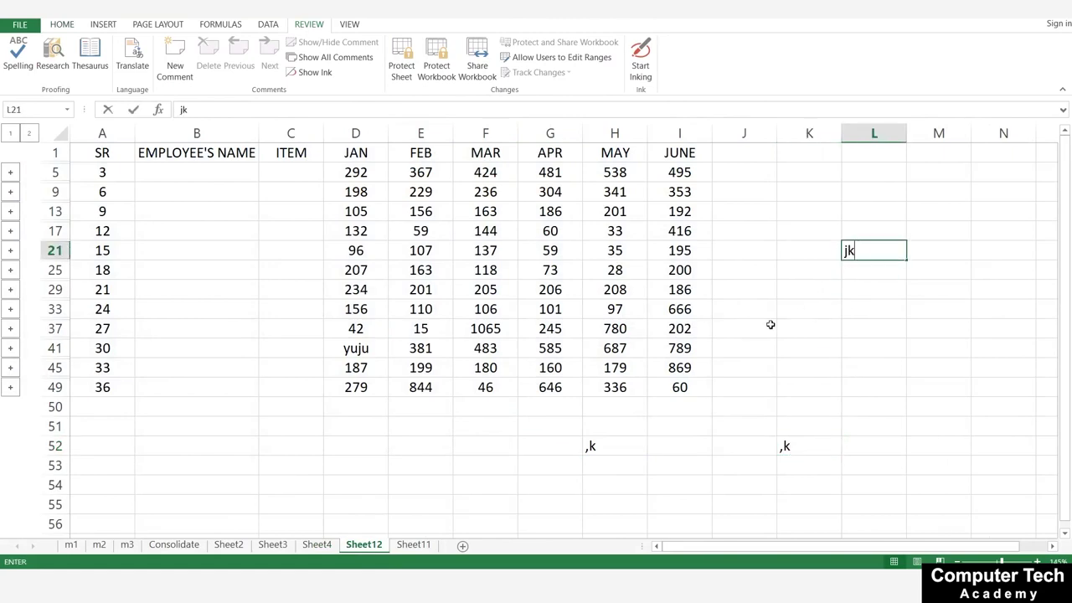
pyautogui.write('.kj.m')
pyautogui.click(809, 406)
pyautogui.write('jl')
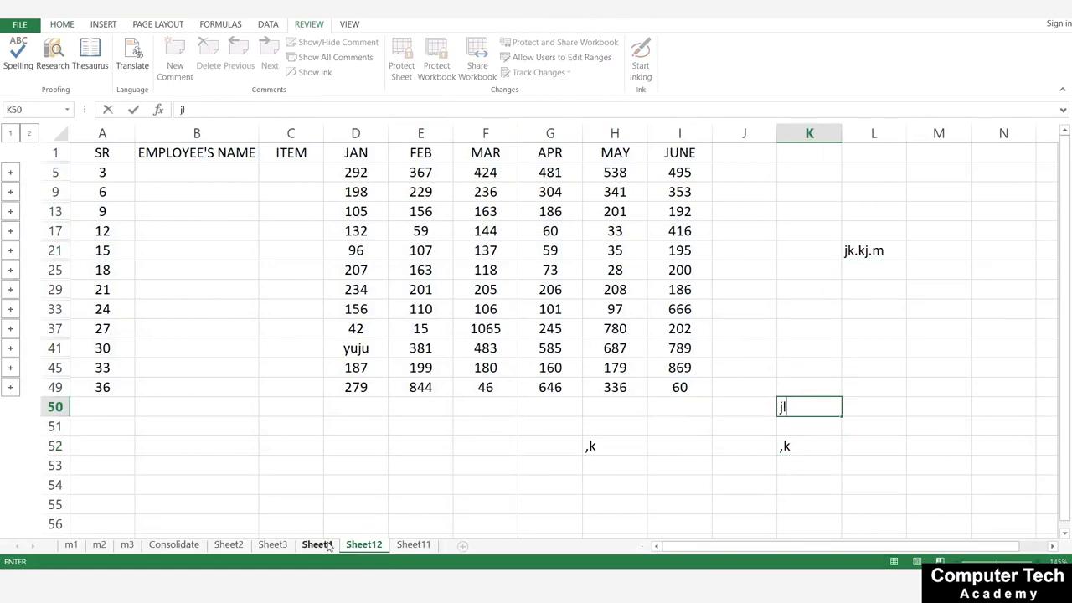
# Back on Sheet4, confirm cell D6 cannot be edited.
pyautogui.click(316, 544)
pyautogui.doubleClick(374, 284)
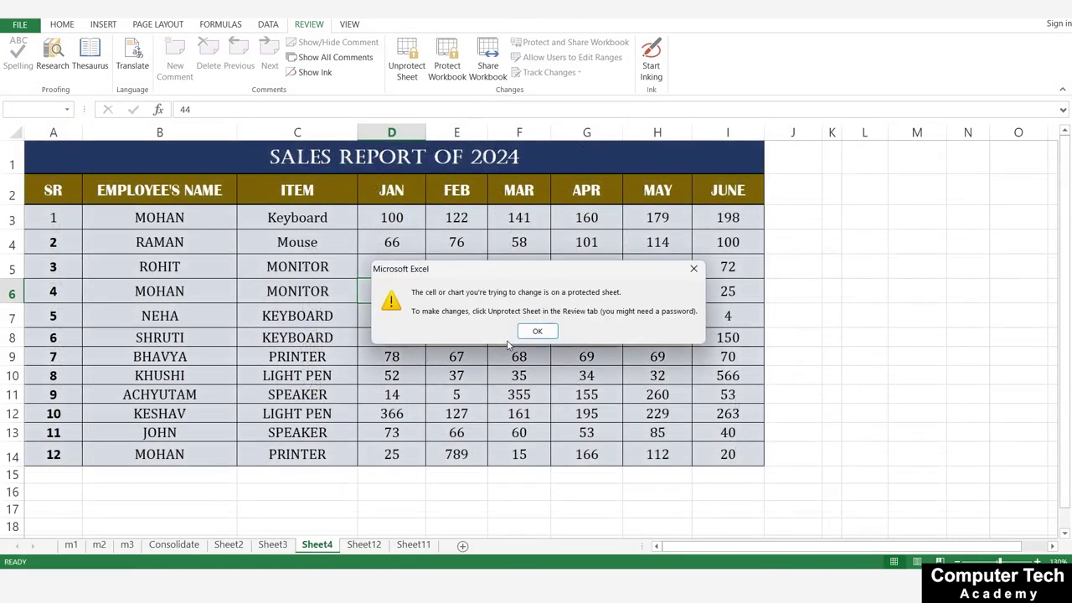
pyautogui.click(534, 331)
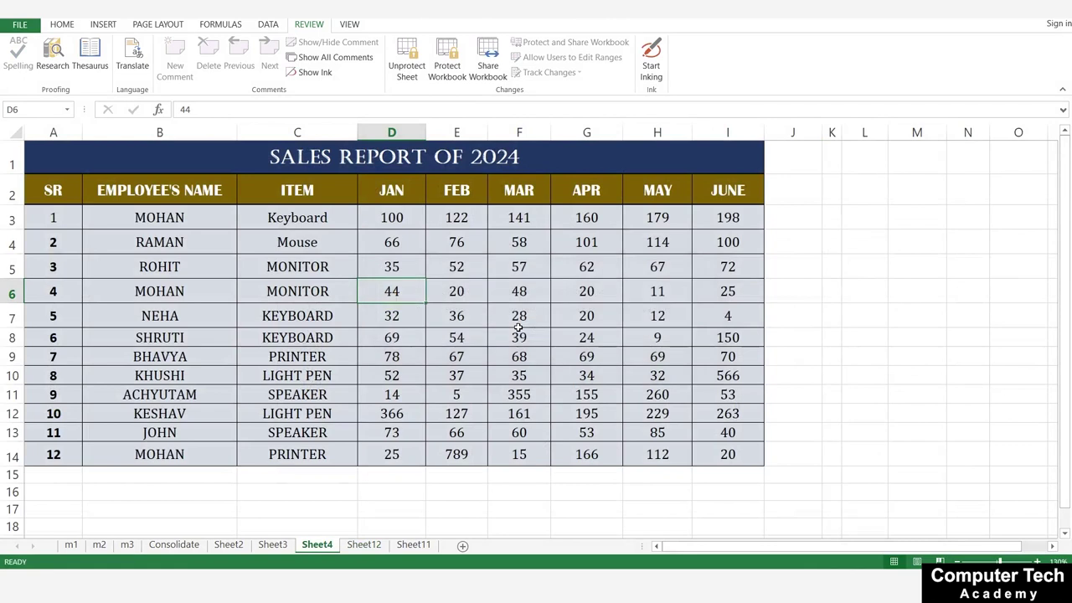
# Unprotect the sheet with its password and make the MONITOR entry in C6 bold.
pyautogui.click(407, 63)
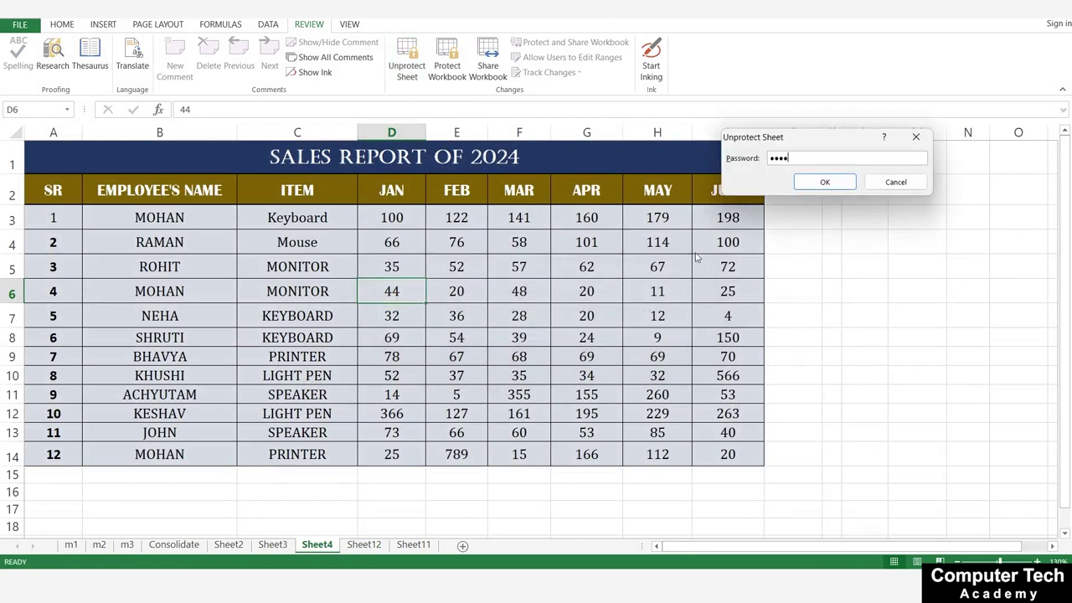
pyautogui.press('Return')
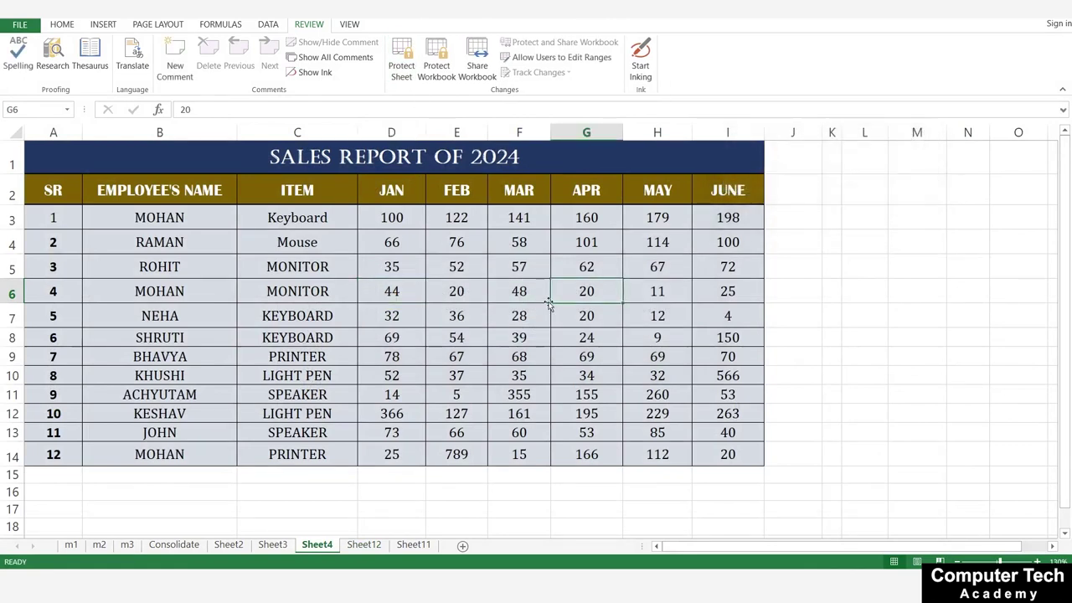
pyautogui.click(324, 287)
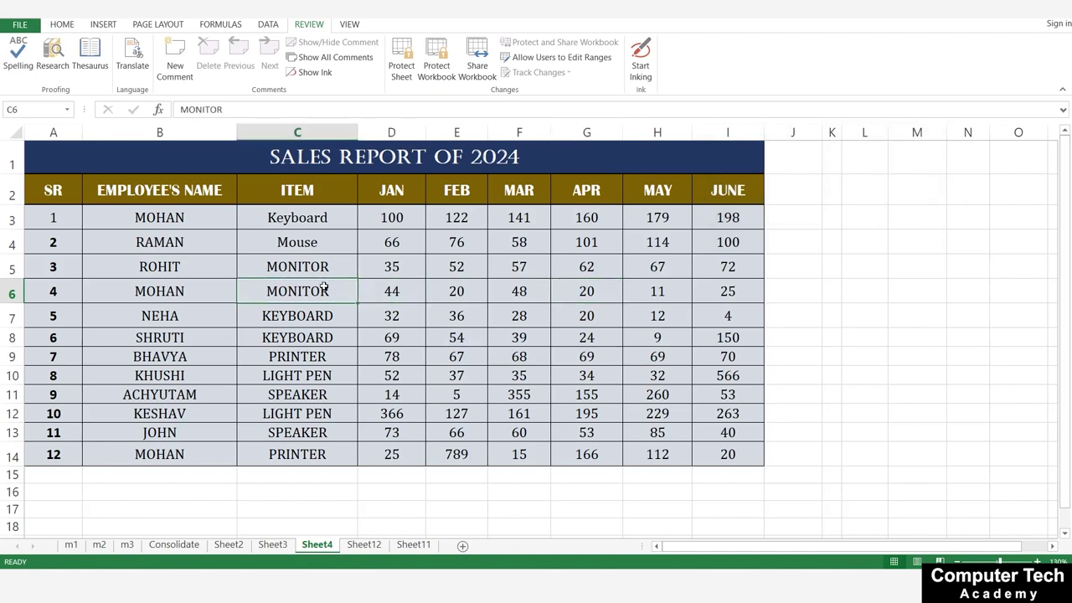
pyautogui.hotkey('ctrl', 'b')
# Type test text 'ykuil' in L5 and 'yi' in L10, then clear both.
pyautogui.click(857, 260)
pyautogui.write('ykuil')
pyautogui.click(858, 381)
pyautogui.write('y')
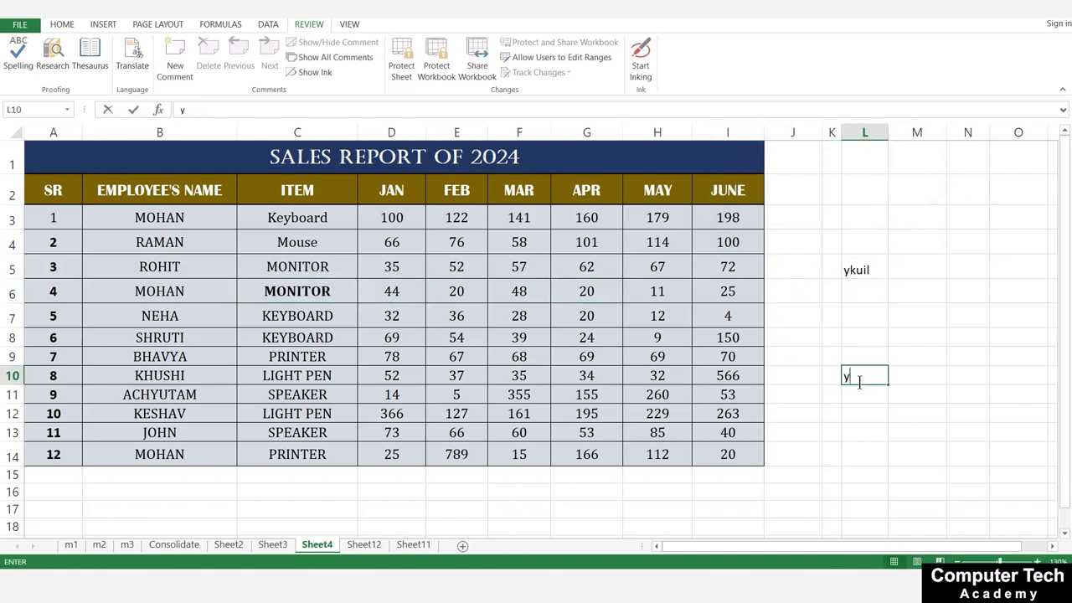
pyautogui.write('i')
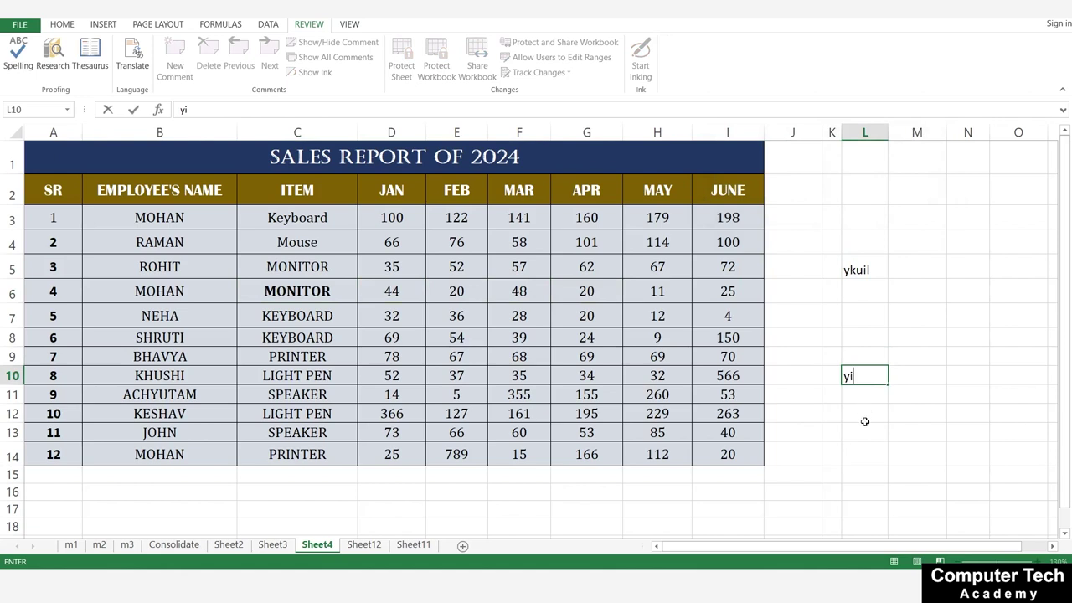
pyautogui.click(865, 421)
pyautogui.click(862, 376)
pyautogui.press('Delete')
pyautogui.click(866, 266)
pyautogui.press('Delete')
pyautogui.click(853, 396)
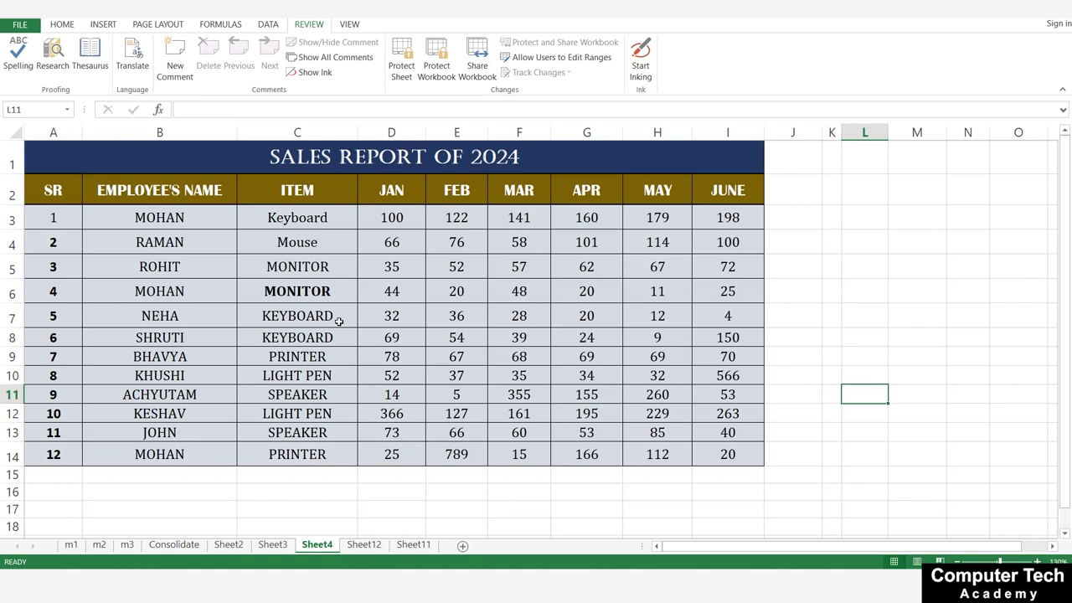
# Protect the workbook structure with a confirmed password, then select cell F17.
pyautogui.click(436, 61)
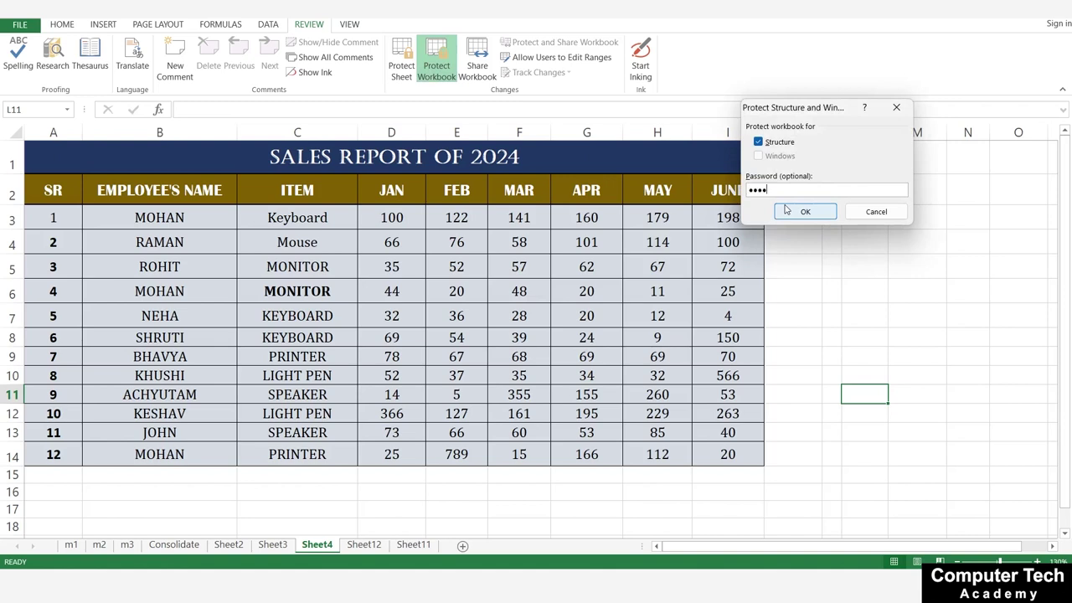
pyautogui.click(786, 209)
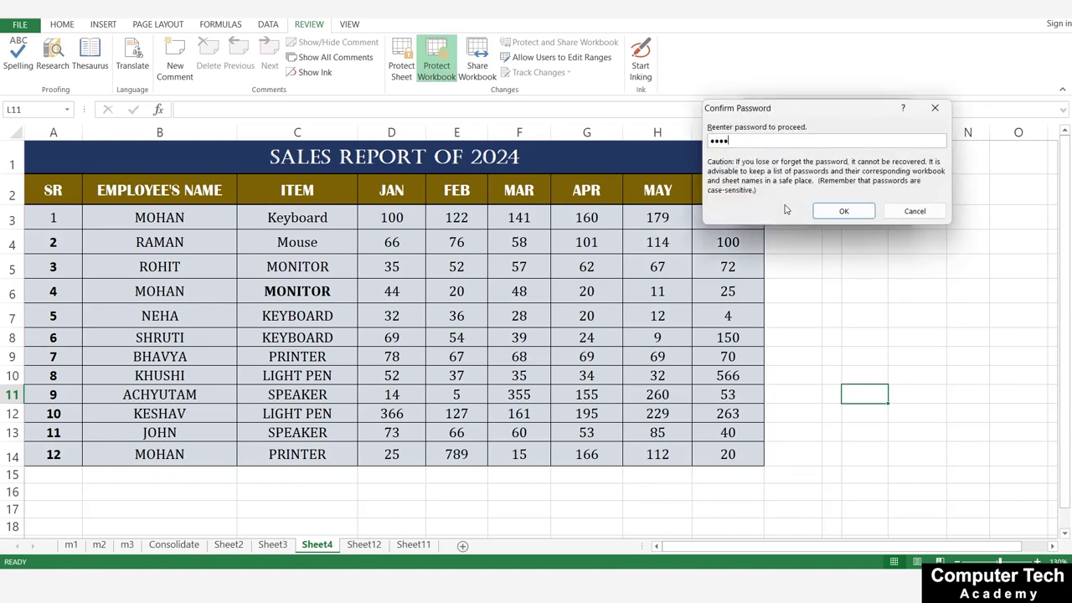
pyautogui.press('Return')
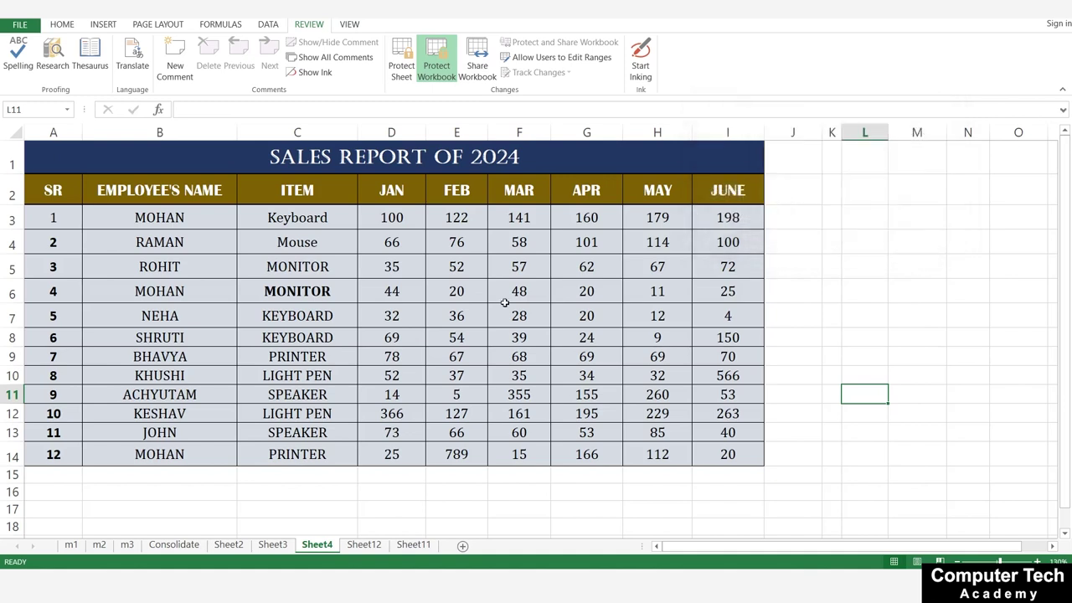
pyautogui.click(524, 507)
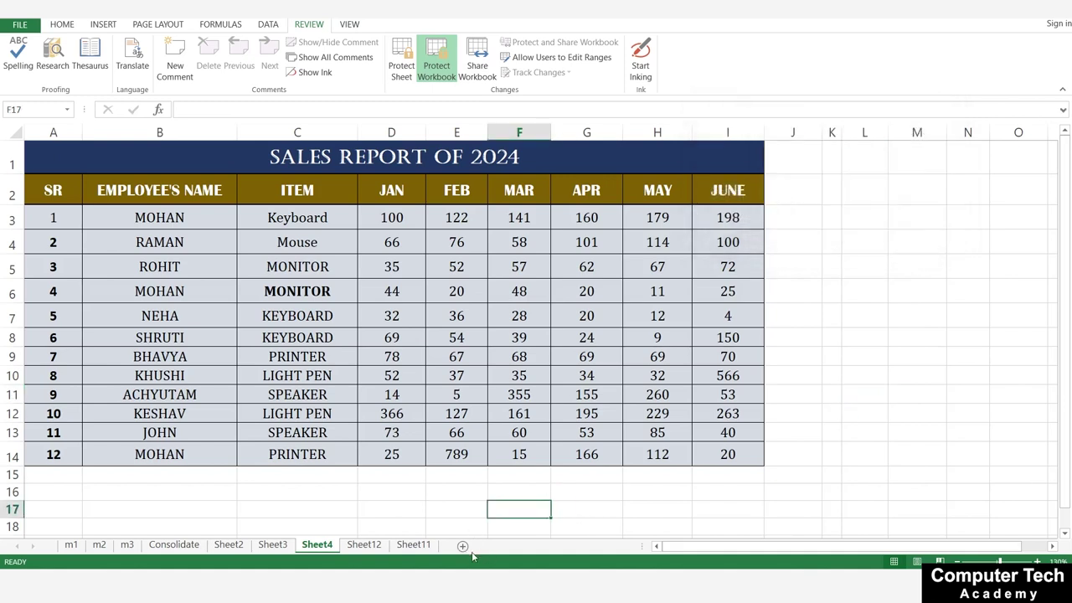
# Confirm new sheets can't be added and review Sheet4's protection settings without changes.
pyautogui.click(462, 547)
pyautogui.rightClick(328, 548)
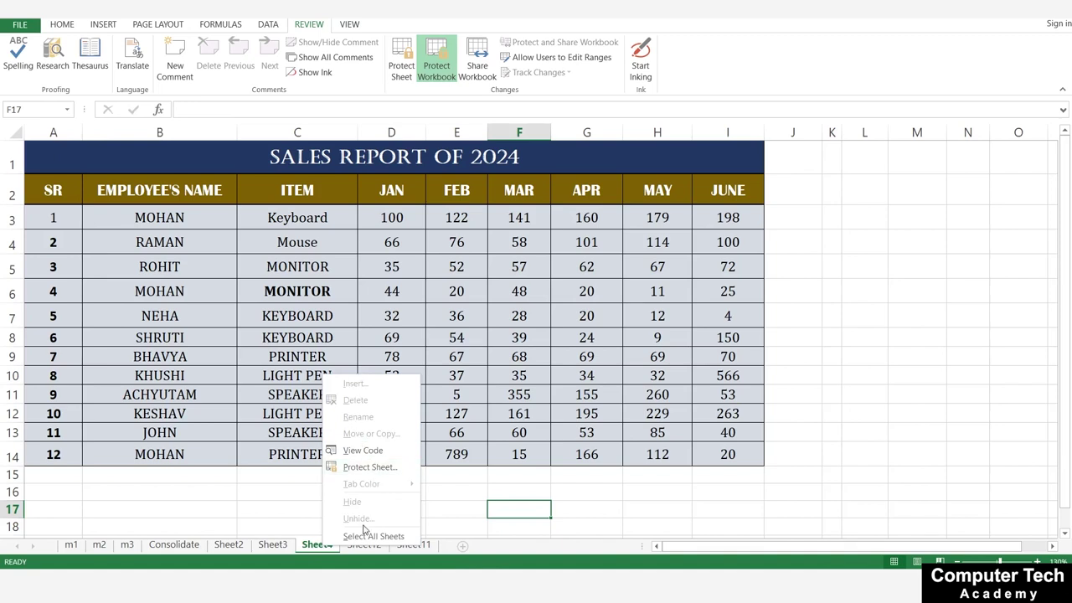
pyautogui.click(368, 467)
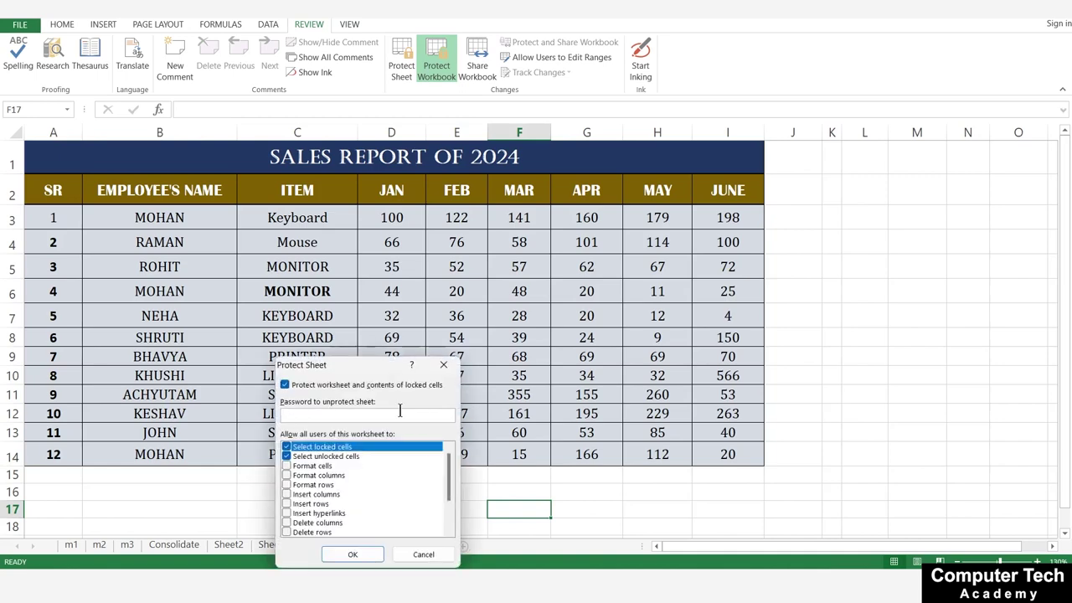
pyautogui.click(442, 366)
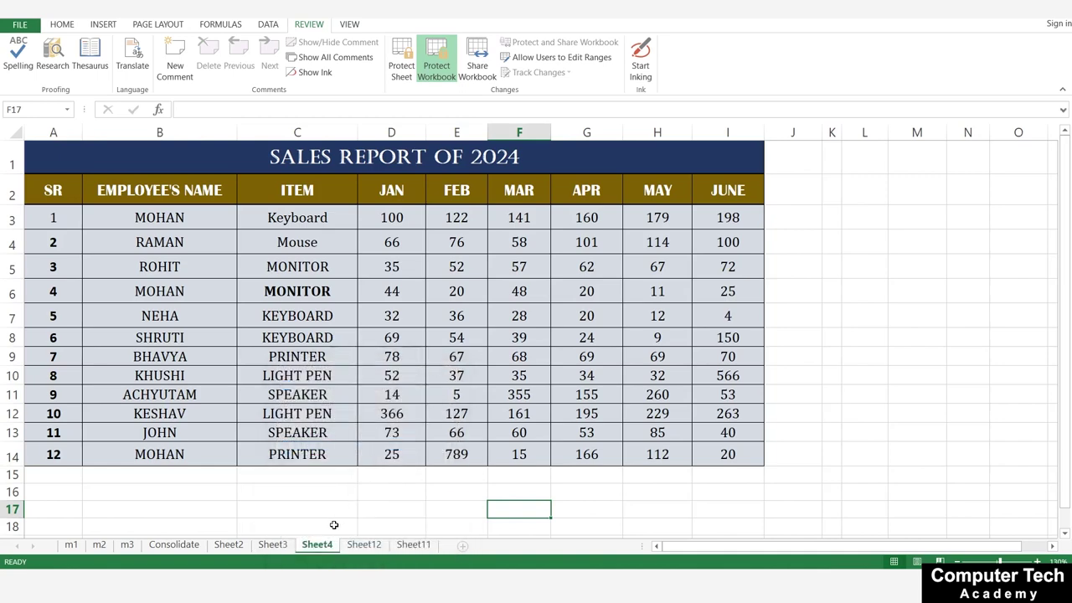
# On Sheet3, enter test text '6uty' in K10 and 'uytu' in K2.
pyautogui.click(284, 546)
pyautogui.rightClick(285, 545)
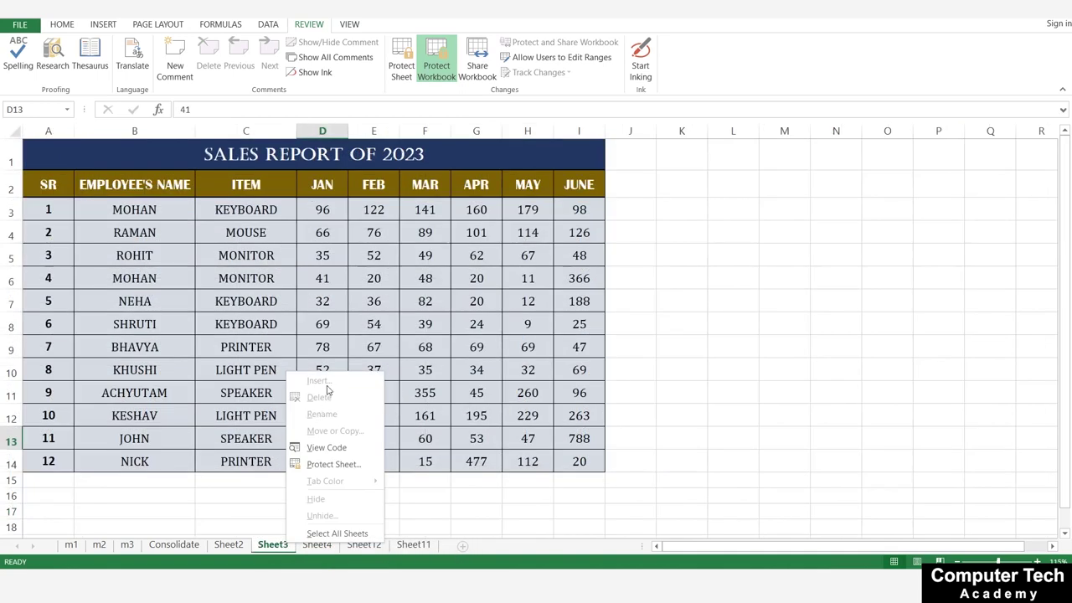
pyautogui.click(721, 392)
pyautogui.click(661, 369)
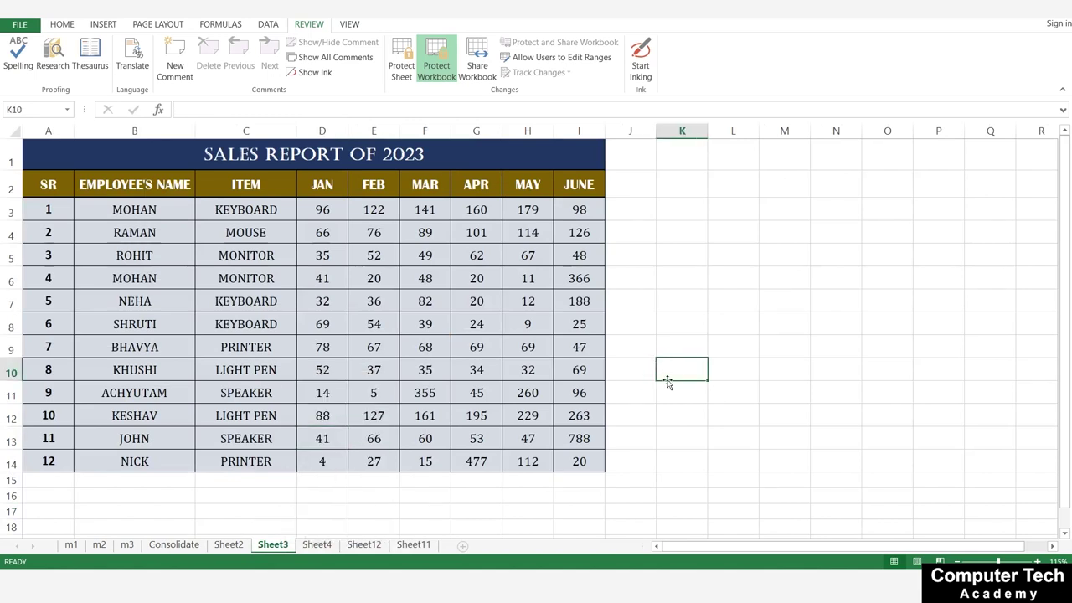
pyautogui.write('6uty')
pyautogui.click(743, 390)
pyautogui.click(696, 198)
pyautogui.write('uytu')
pyautogui.click(676, 379)
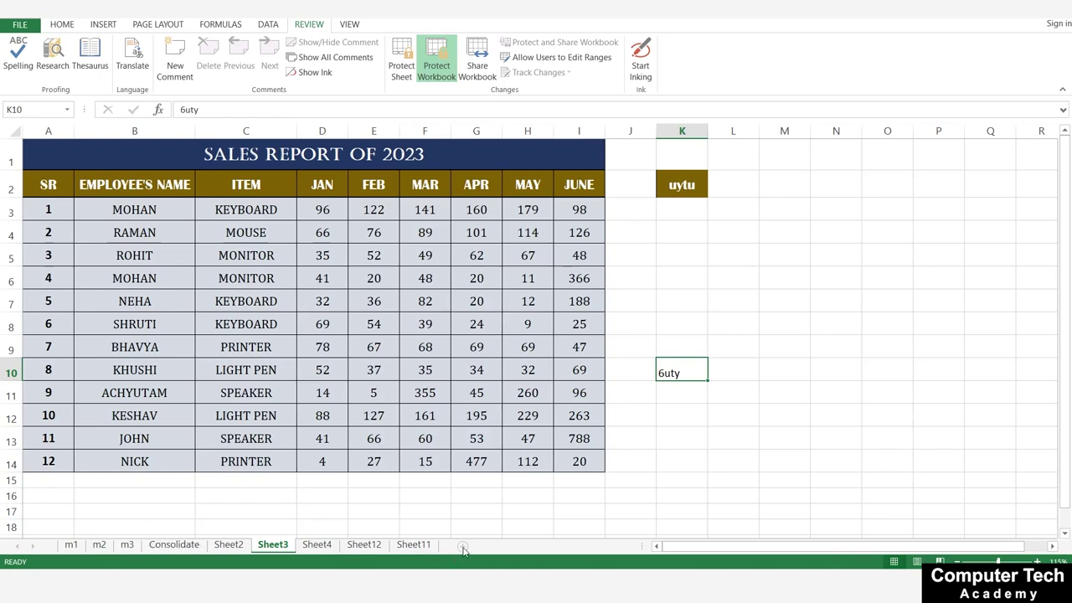
# Check the Sheet11 tab options, then switch to Sheet12.
pyautogui.rightClick(425, 545)
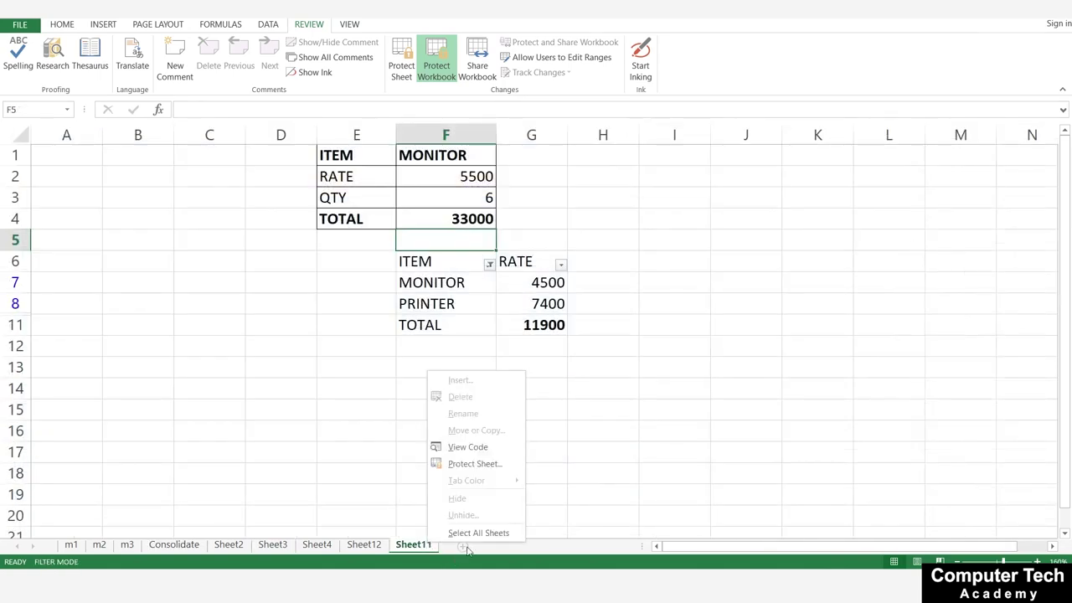
pyautogui.click(248, 243)
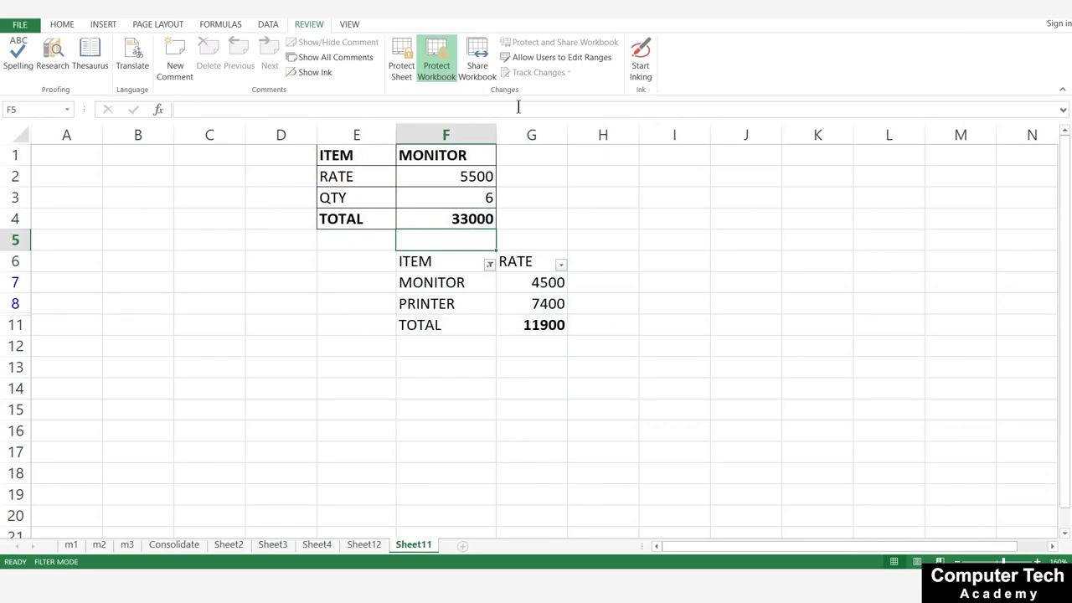
pyautogui.click(371, 545)
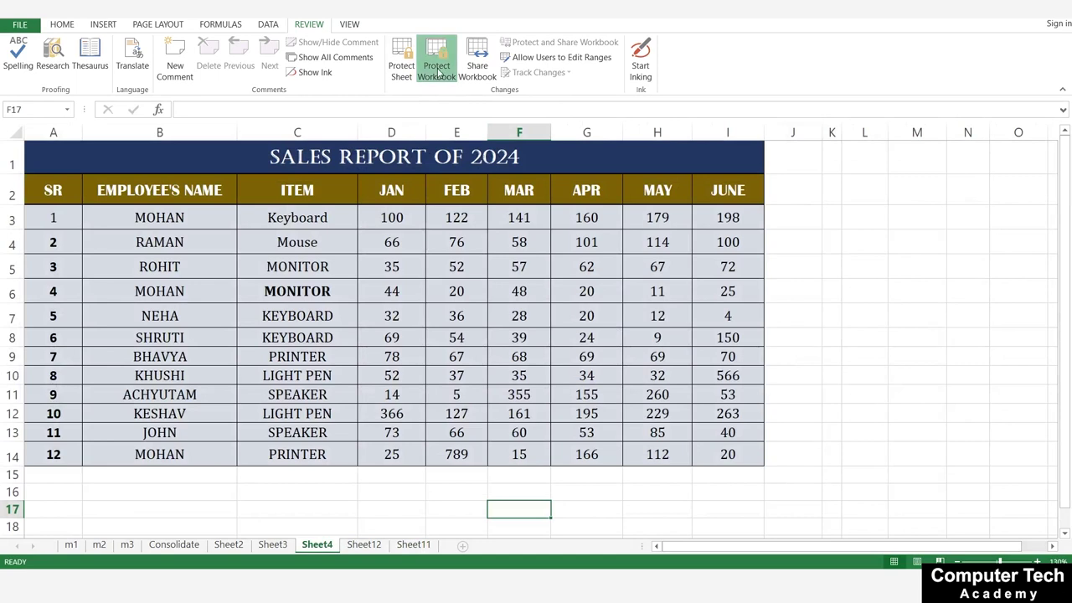
# Unprotect the workbook structure by confirming its password.
pyautogui.click(437, 70)
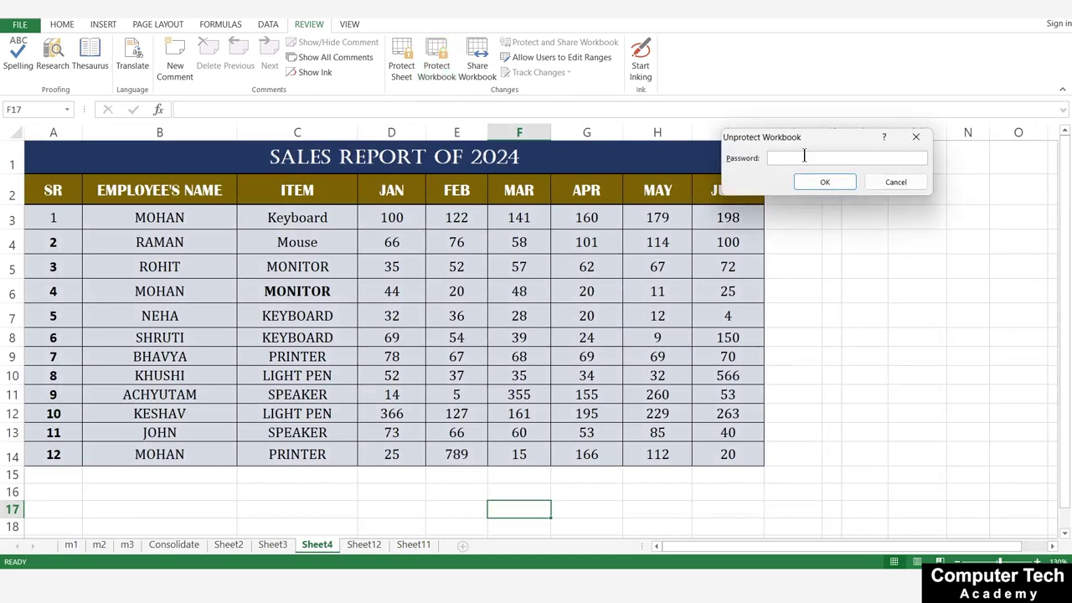
pyautogui.press('Return')
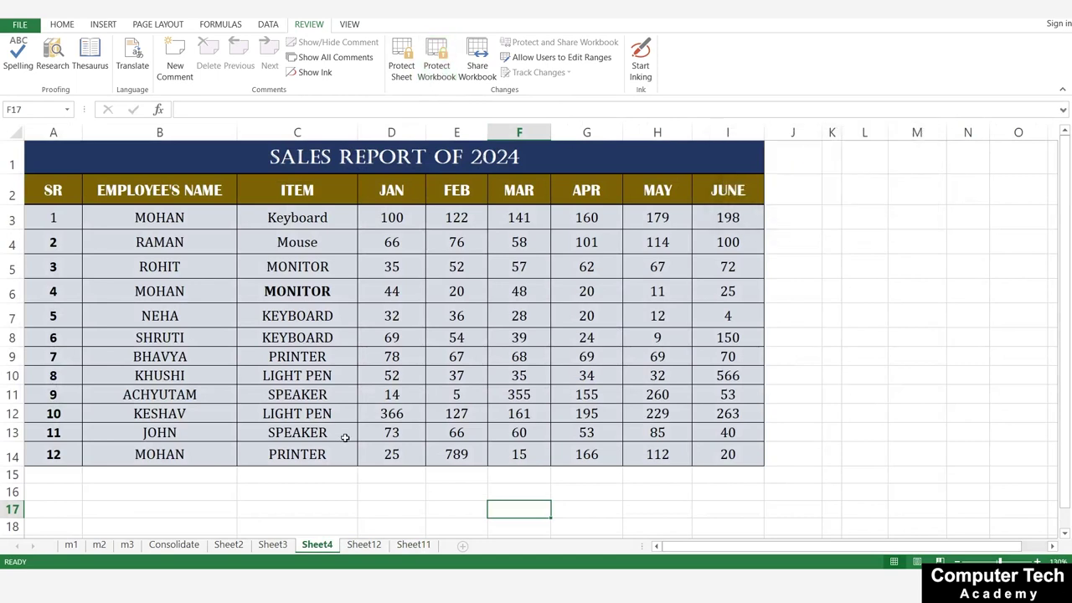
pyautogui.click(346, 436)
# Insert blank Sheet13, then return to Sheet4 and select row 13's FEB value.
pyautogui.click(463, 545)
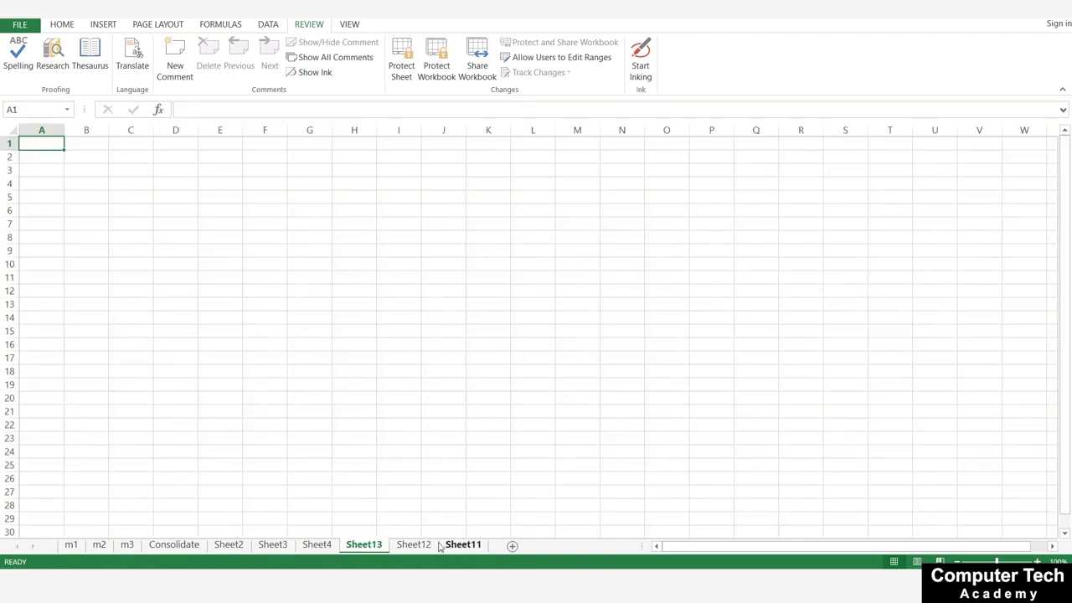
pyautogui.rightClick(354, 545)
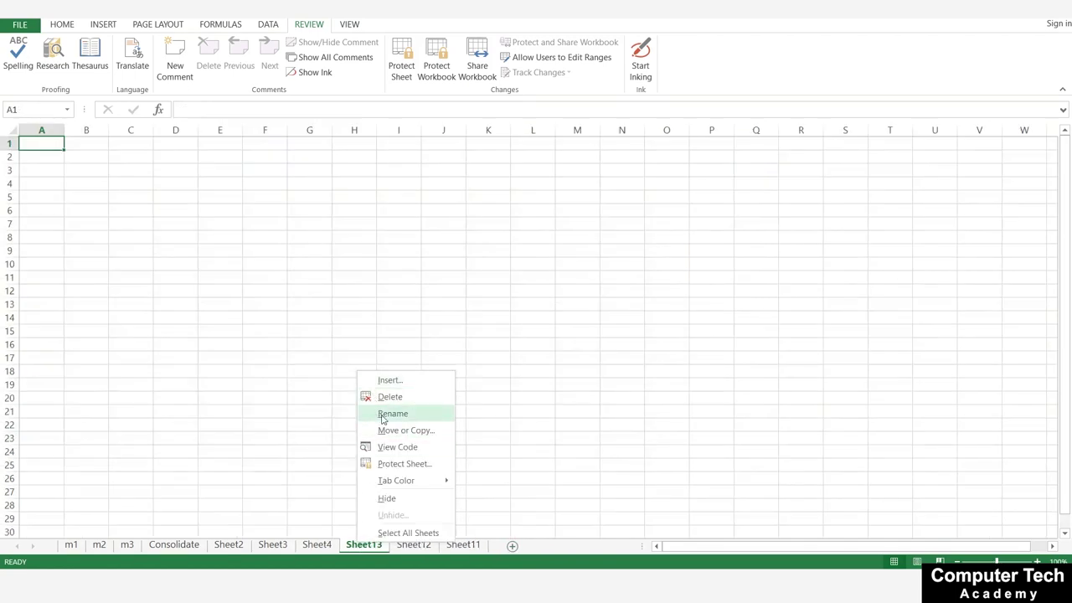
pyautogui.click(322, 545)
pyautogui.click(429, 432)
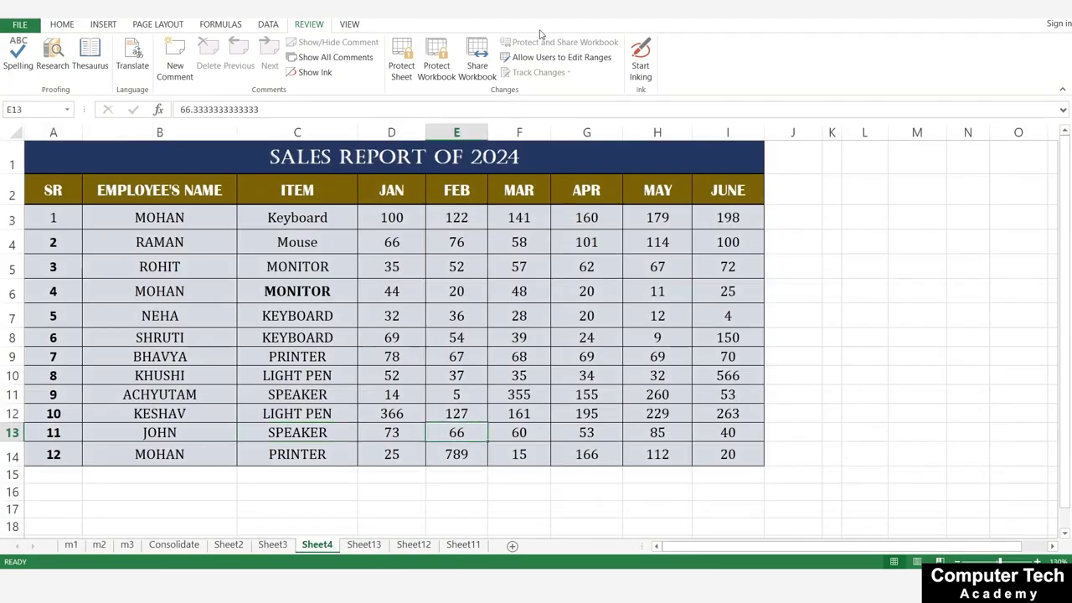
pyautogui.click(476, 60)
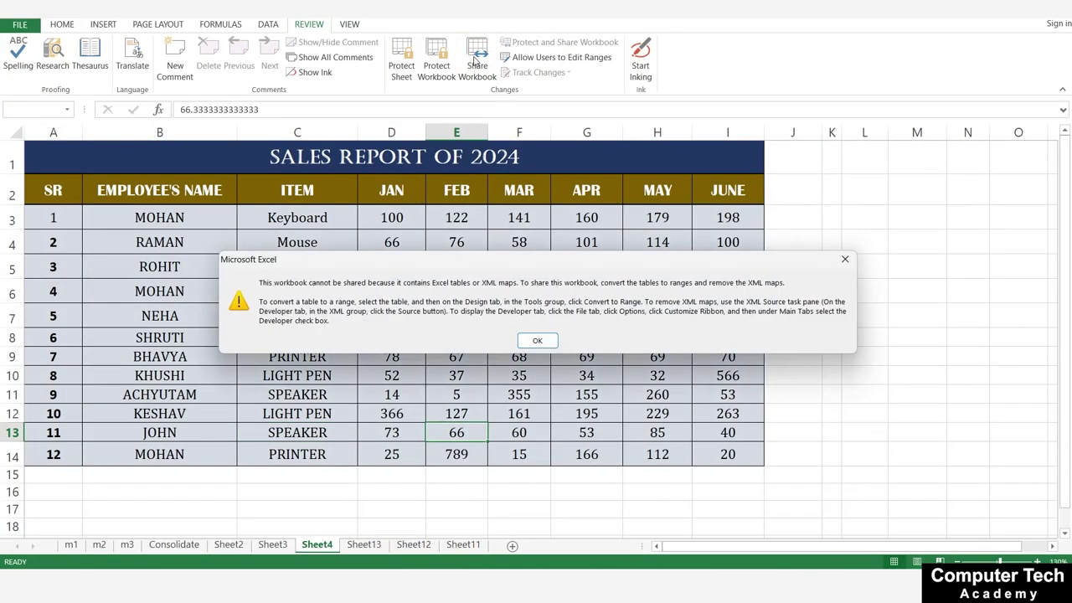
pyautogui.click(538, 341)
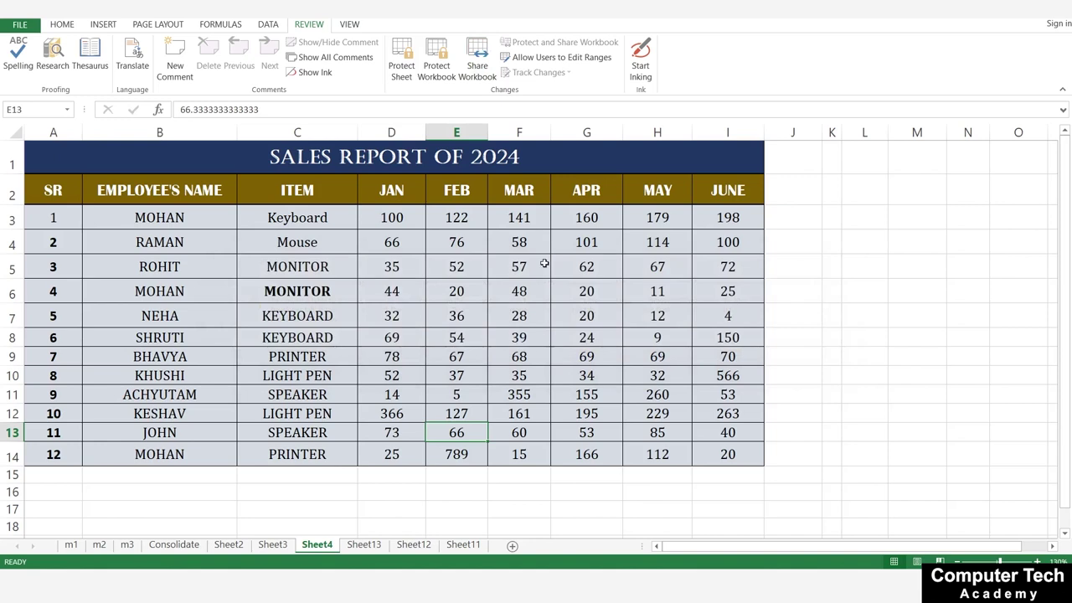
pyautogui.click(478, 313)
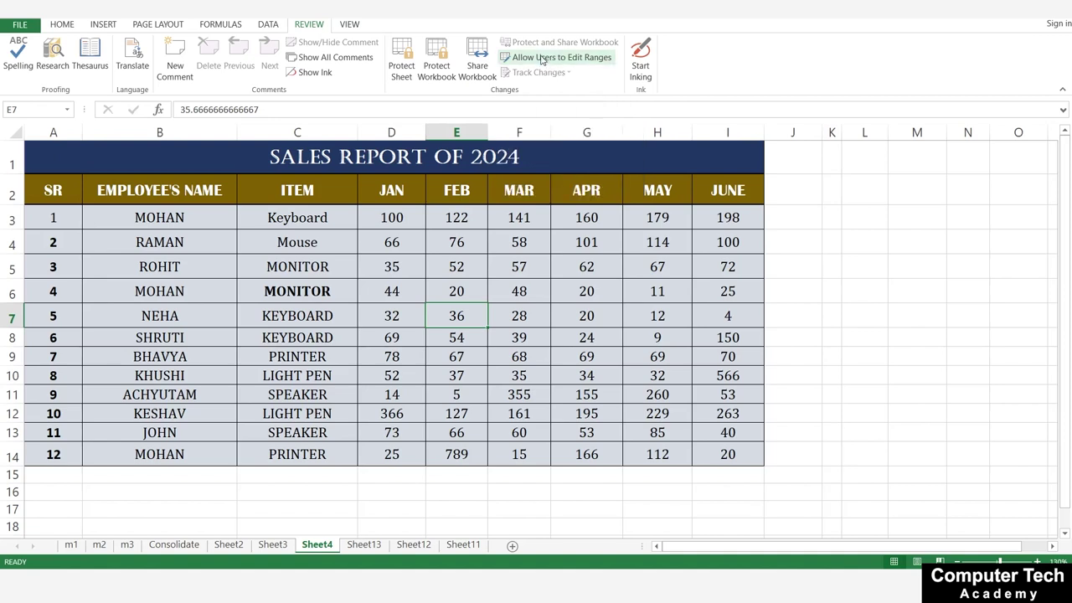
# Define a new editable range referring to the MAY values H3:H14.
pyautogui.click(532, 57)
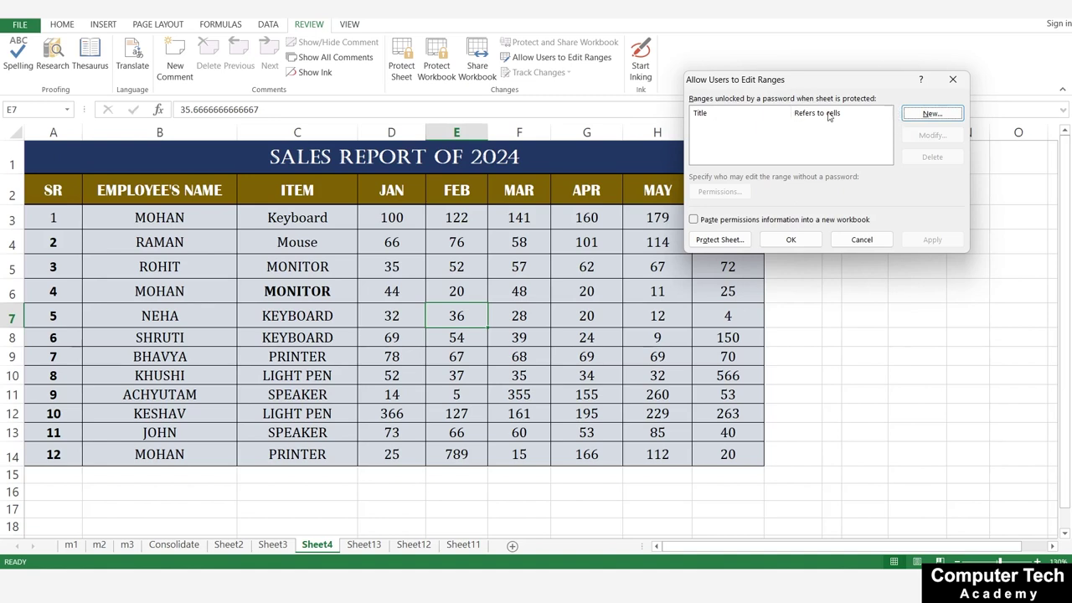
pyautogui.click(931, 113)
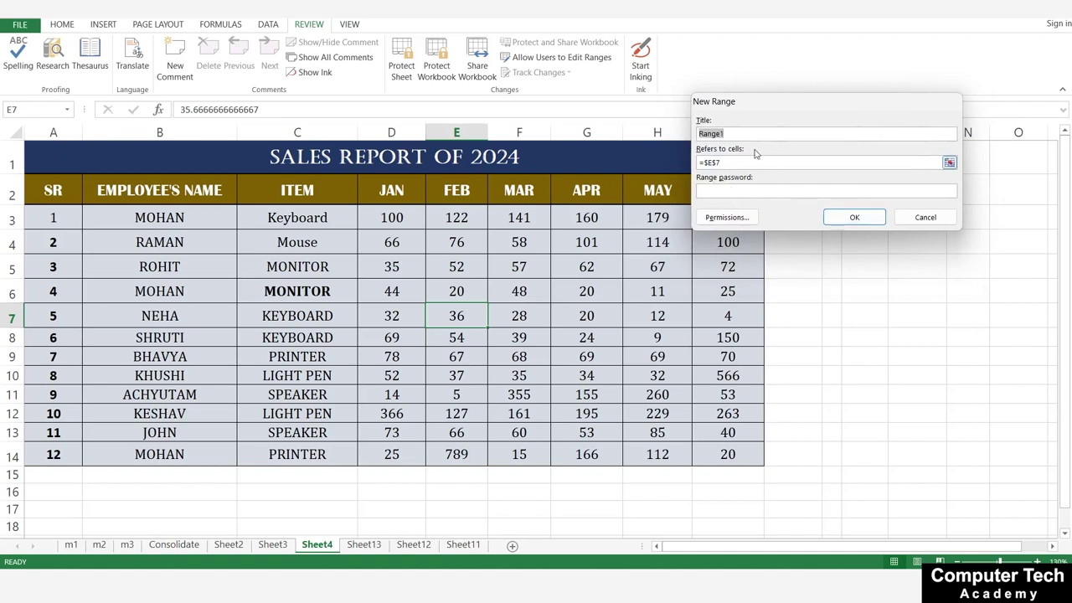
pyautogui.click(721, 162)
pyautogui.moveTo(721, 162); pyautogui.dragTo(685, 160)
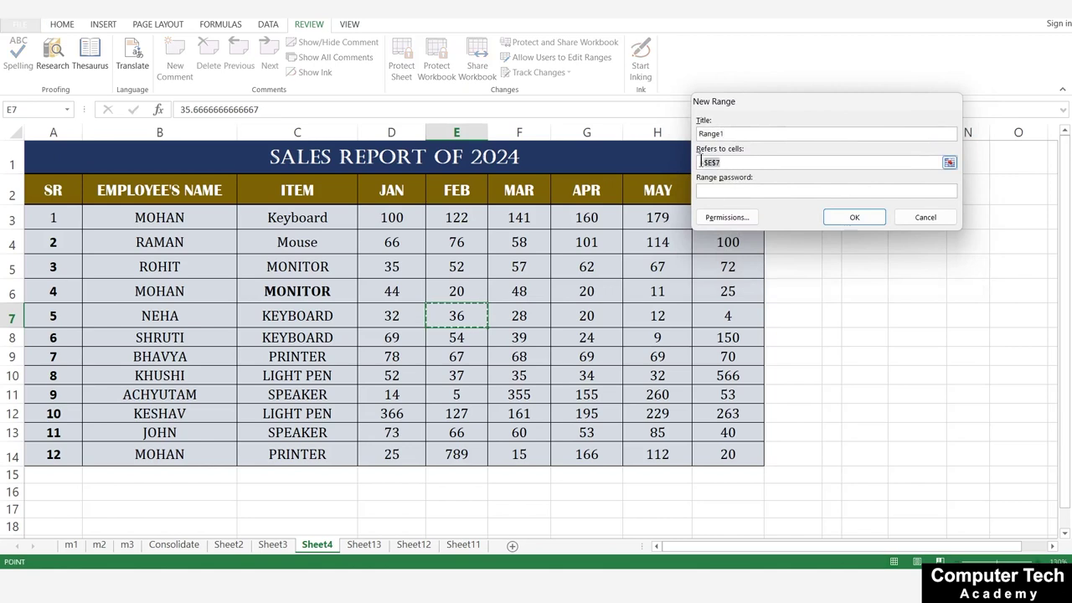
pyautogui.press('BackSpace')
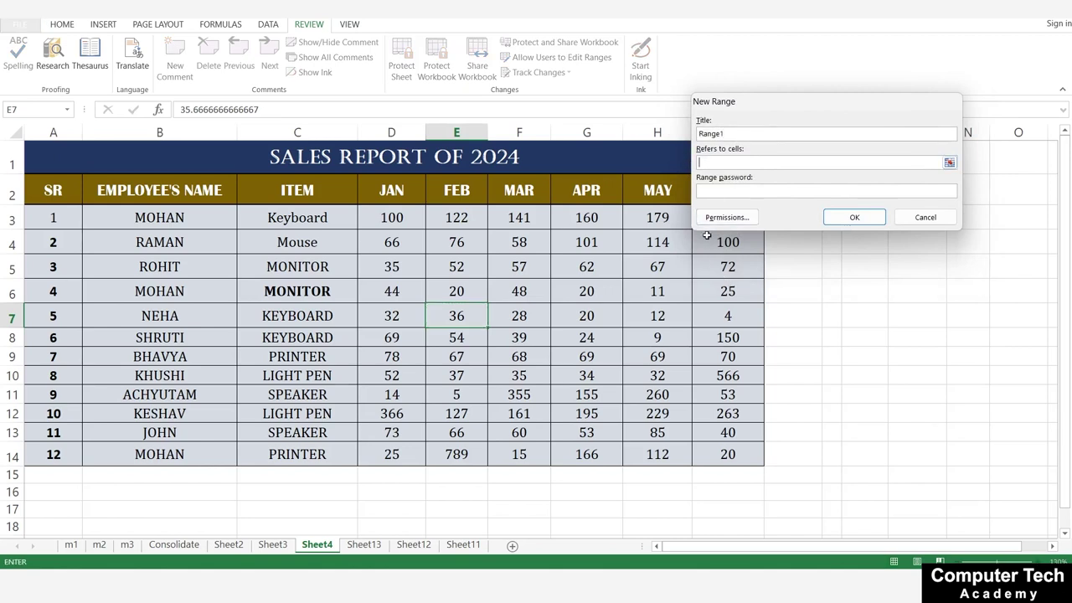
pyautogui.moveTo(657, 217); pyautogui.dragTo(658, 453)
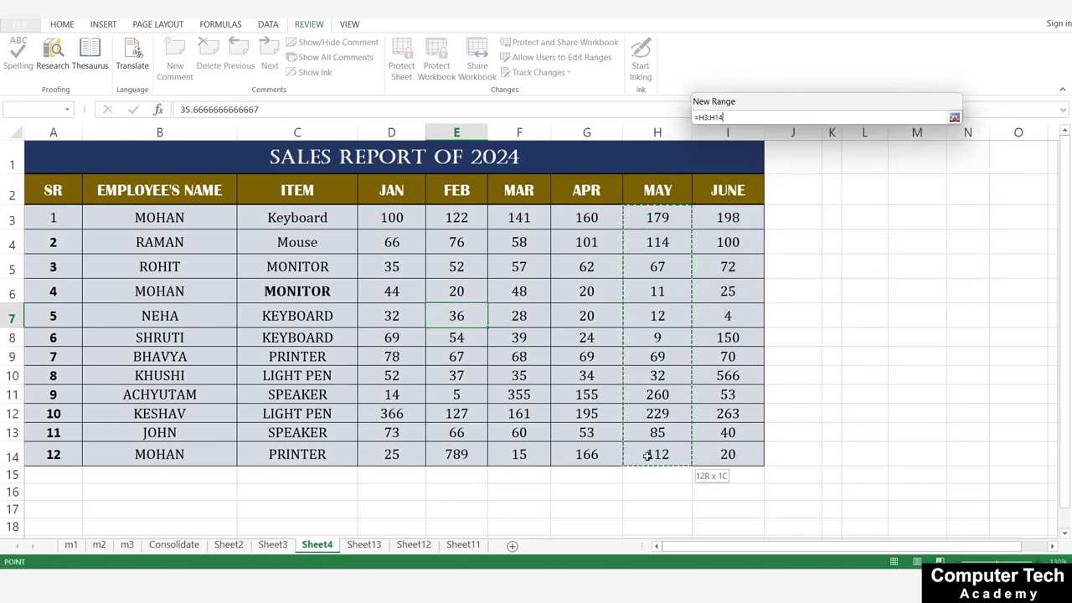
# Set and confirm Range1's password, then apply and close the editable ranges settings.
pyautogui.click(738, 191)
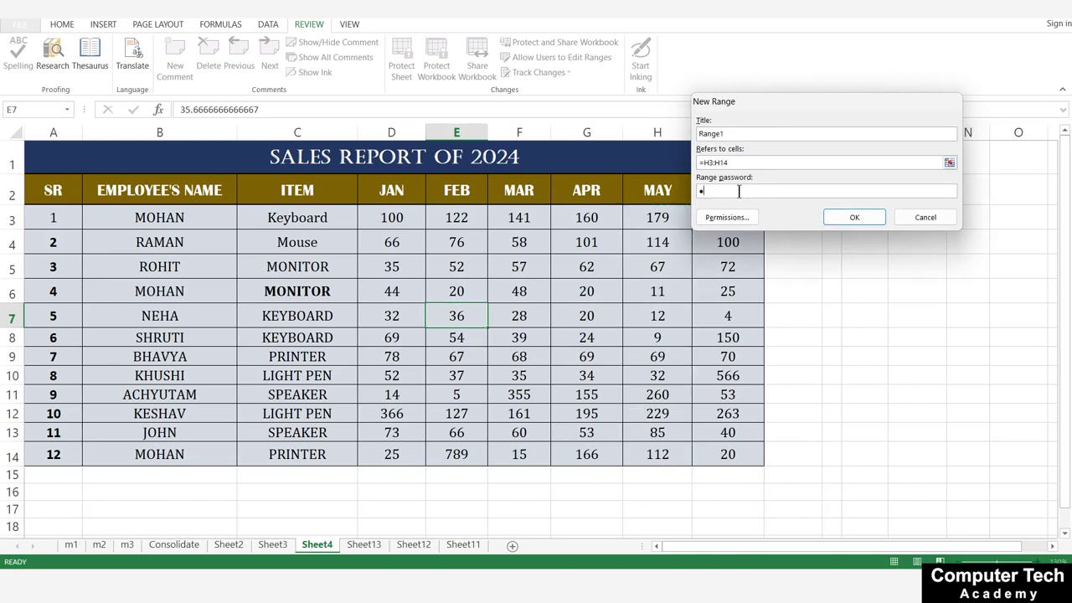
pyautogui.click(848, 217)
pyautogui.write('1')
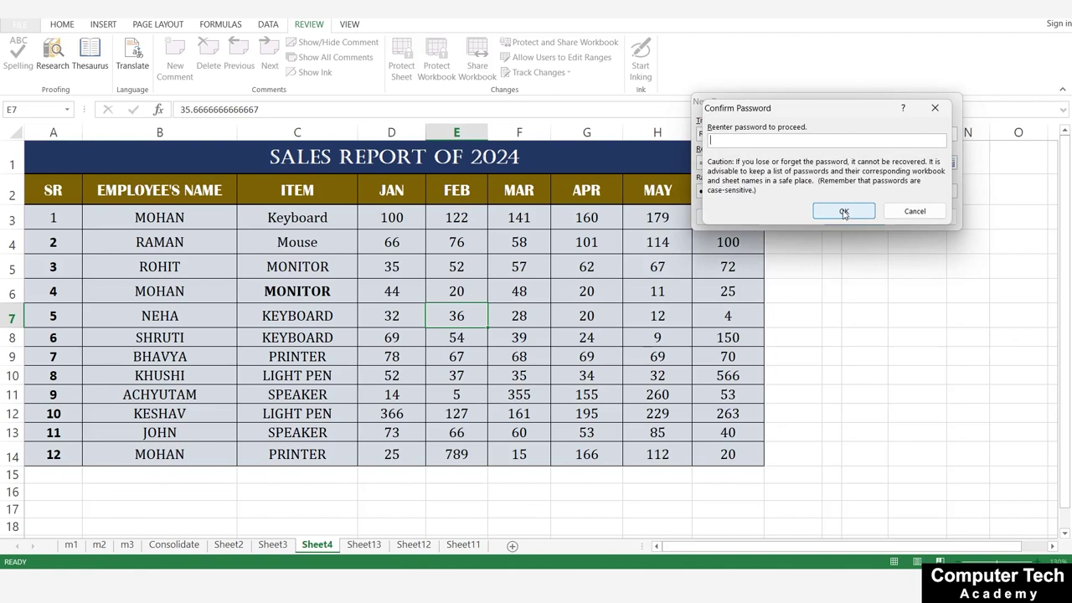
pyautogui.click(844, 212)
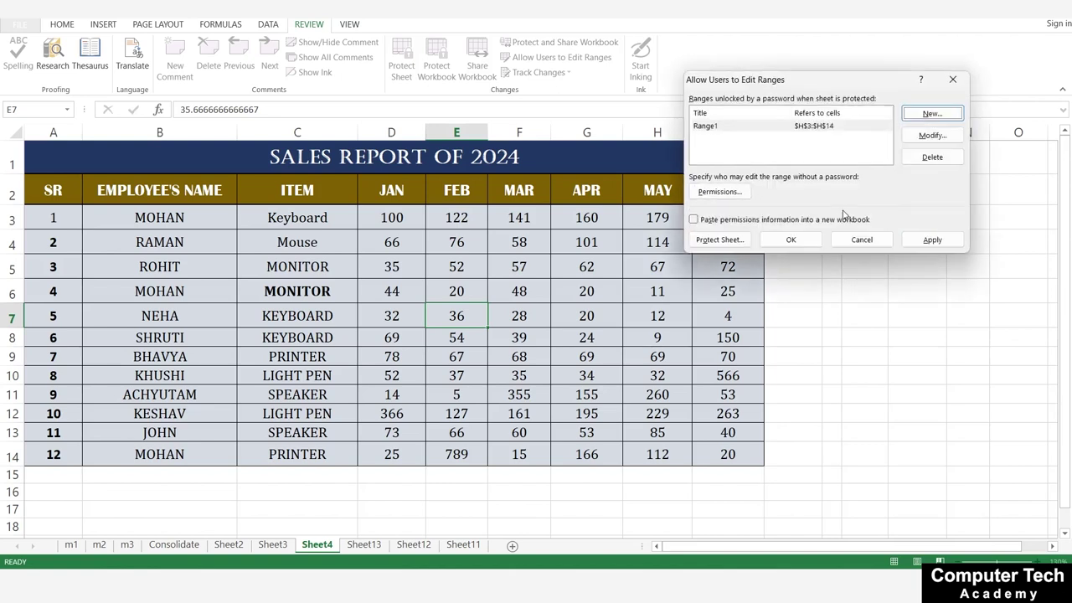
pyautogui.click(929, 242)
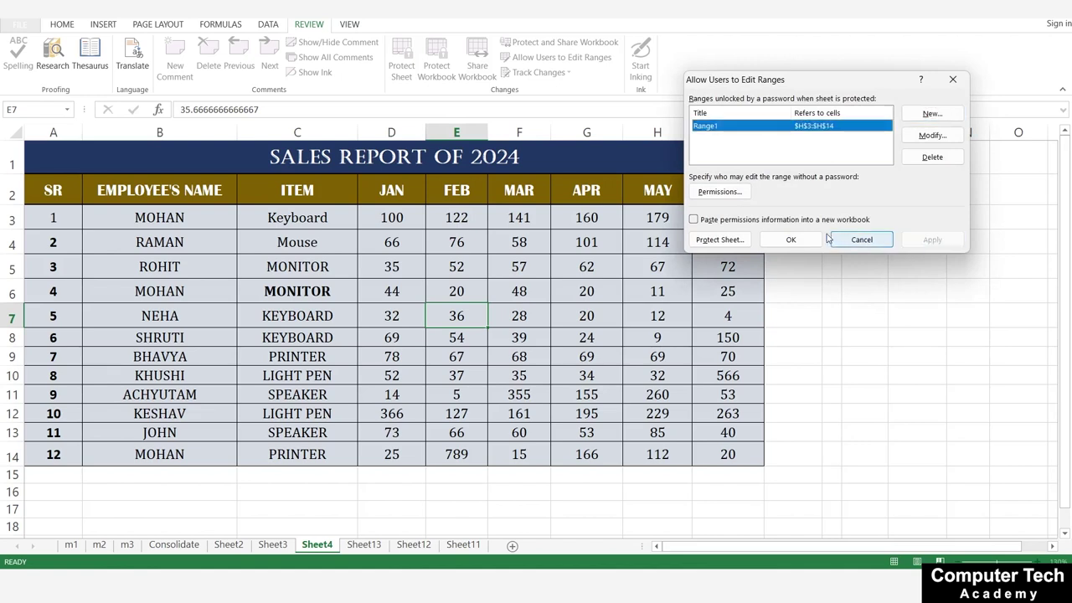
pyautogui.click(790, 240)
# Clear the value 67 from H5 and type test text into H6.
pyautogui.click(634, 268)
pyautogui.press('Delete')
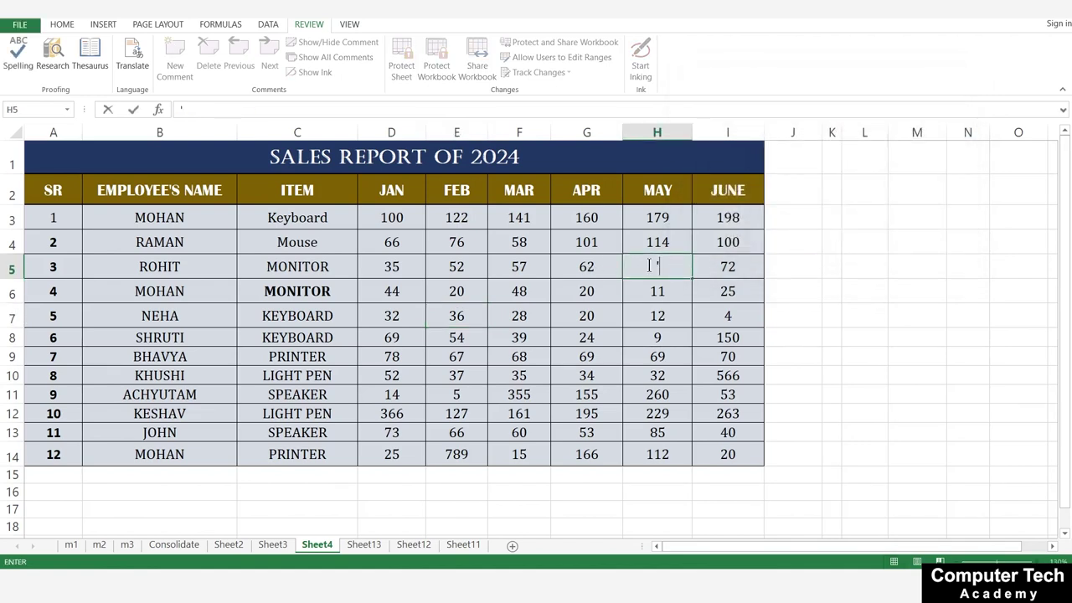
pyautogui.click(662, 287)
pyautogui.write("'l")
pyautogui.click(670, 338)
# Type 'lk' into H4 and replace H3's 179 with 'tut'.
pyautogui.click(641, 266)
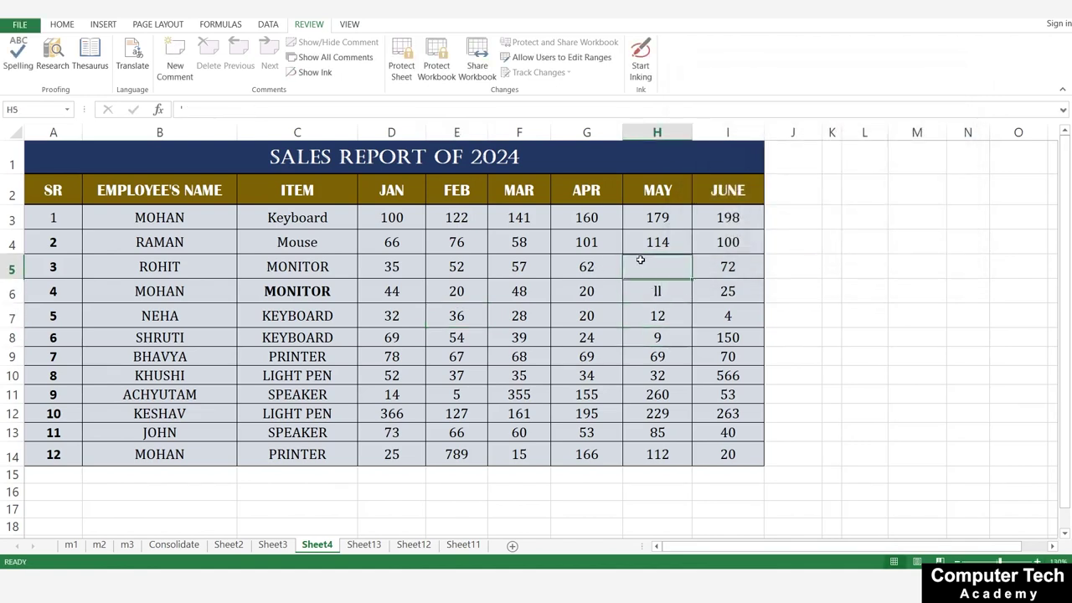
pyautogui.write('lk')
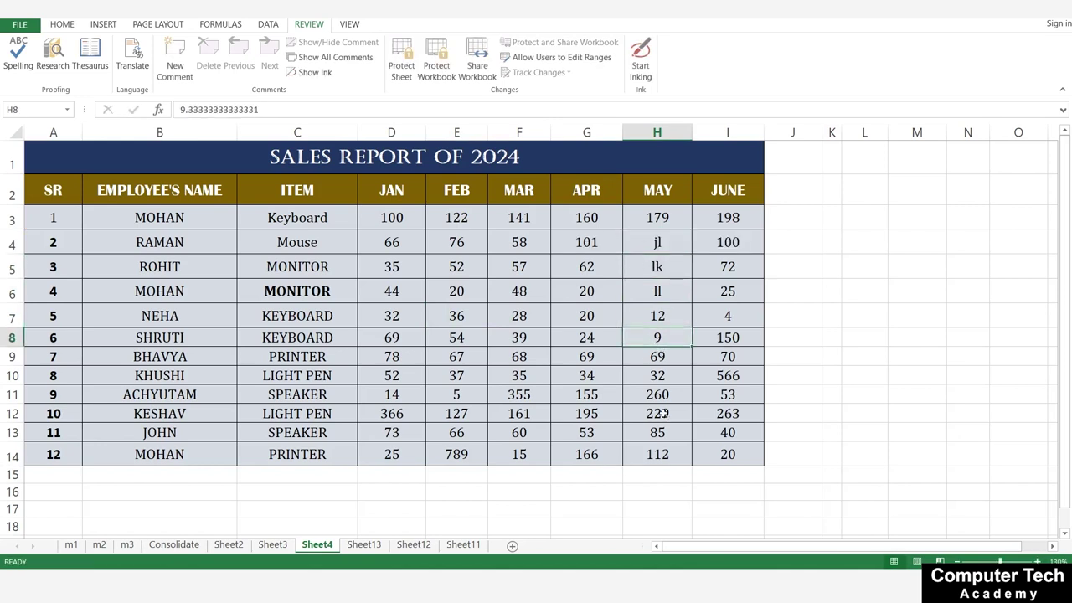
pyautogui.click(658, 217)
pyautogui.write('tut')
pyautogui.click(677, 290)
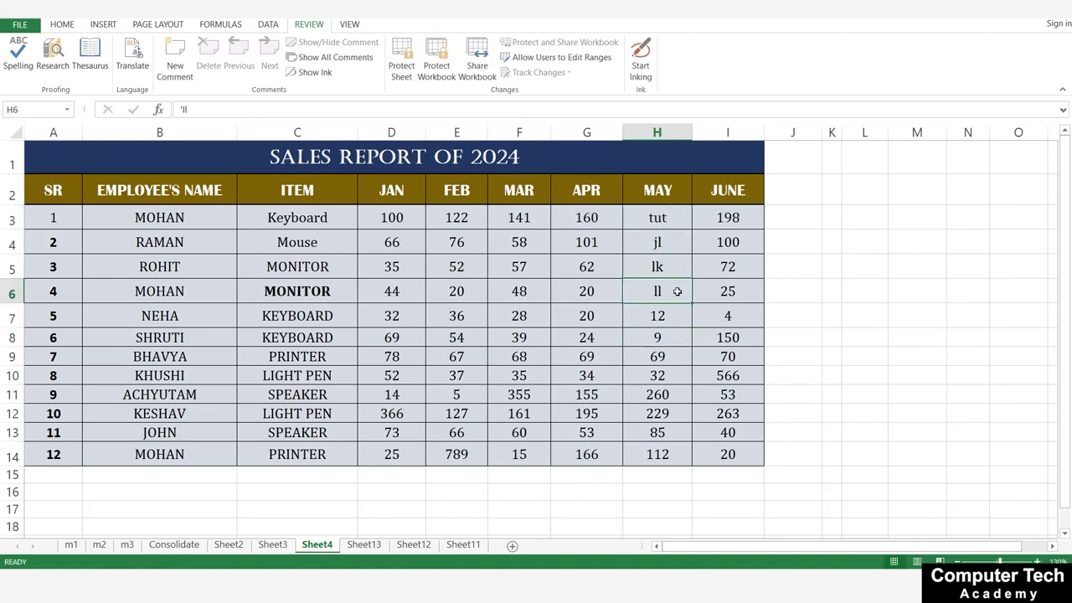
# Delete the Range1 editable range and close the settings, then select H7.
pyautogui.click(600, 58)
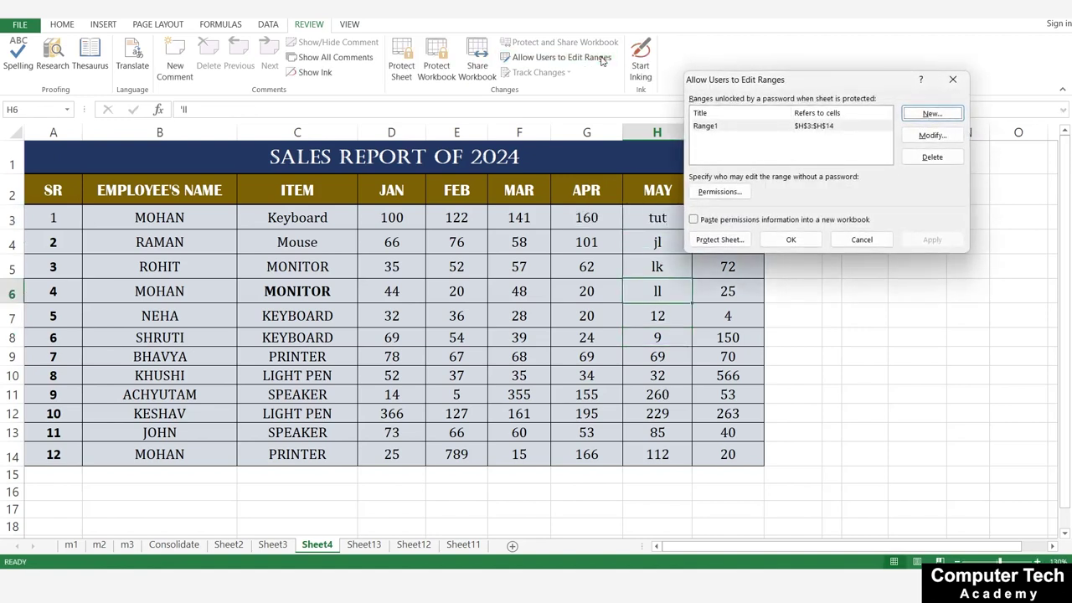
pyautogui.click(759, 126)
pyautogui.click(932, 156)
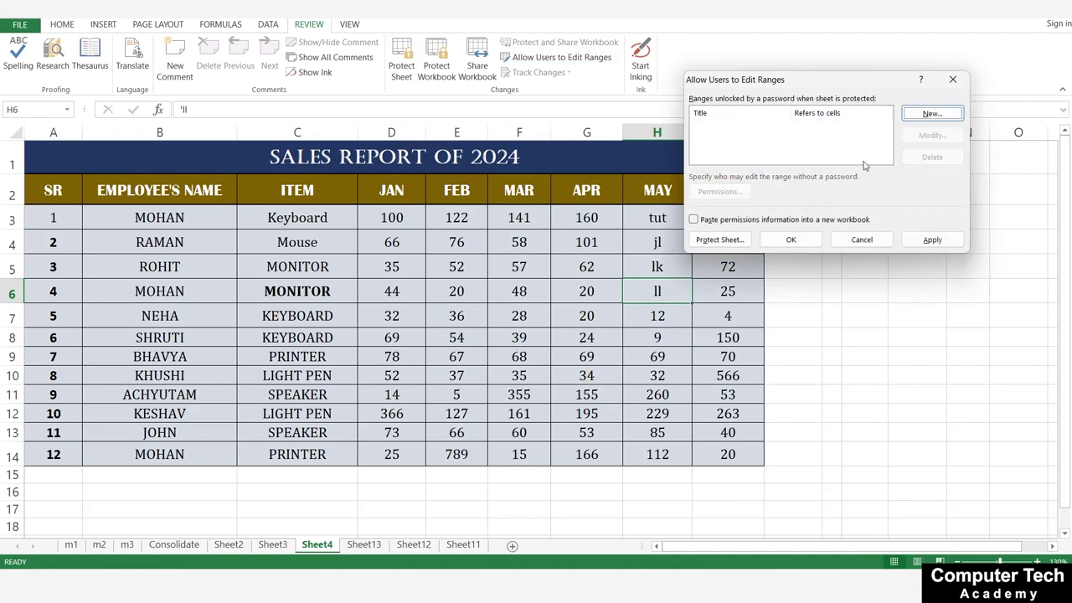
pyautogui.click(951, 85)
pyautogui.click(644, 312)
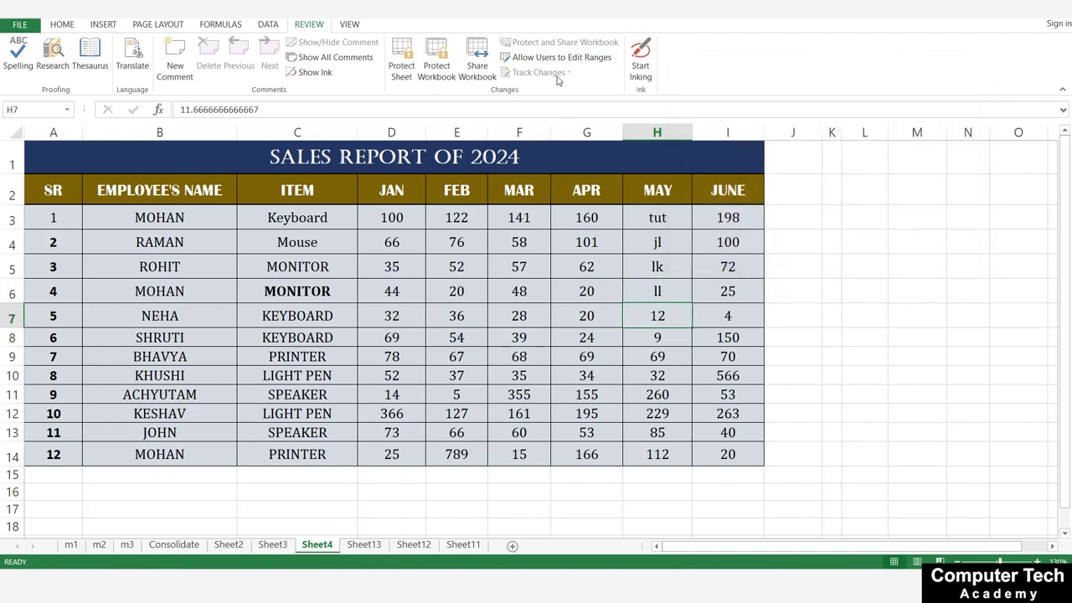
pyautogui.click(626, 369)
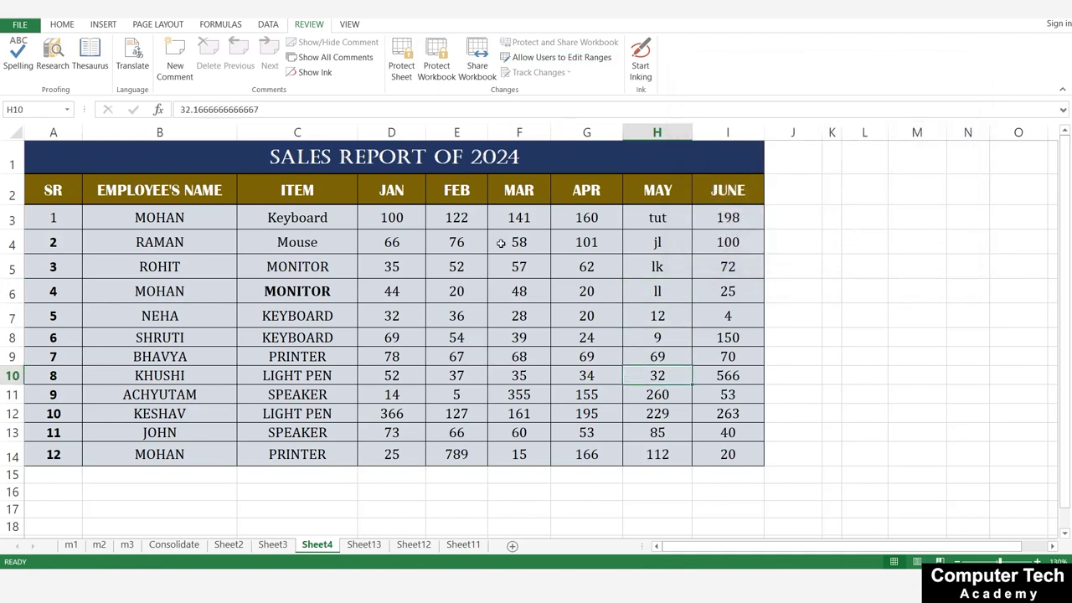
pyautogui.click(670, 246)
pyautogui.click(547, 248)
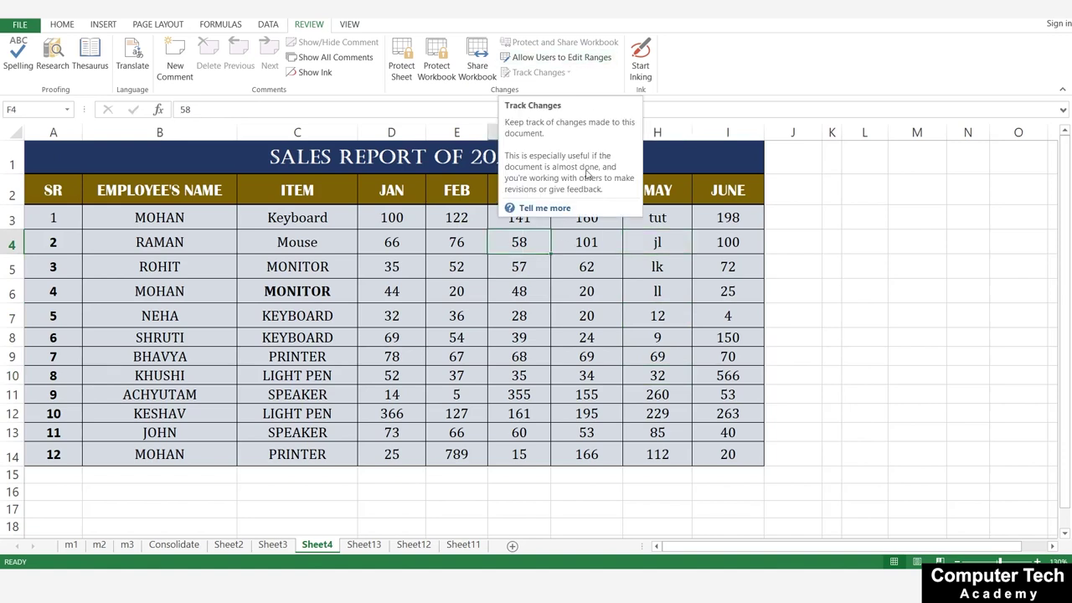
pyautogui.click(596, 432)
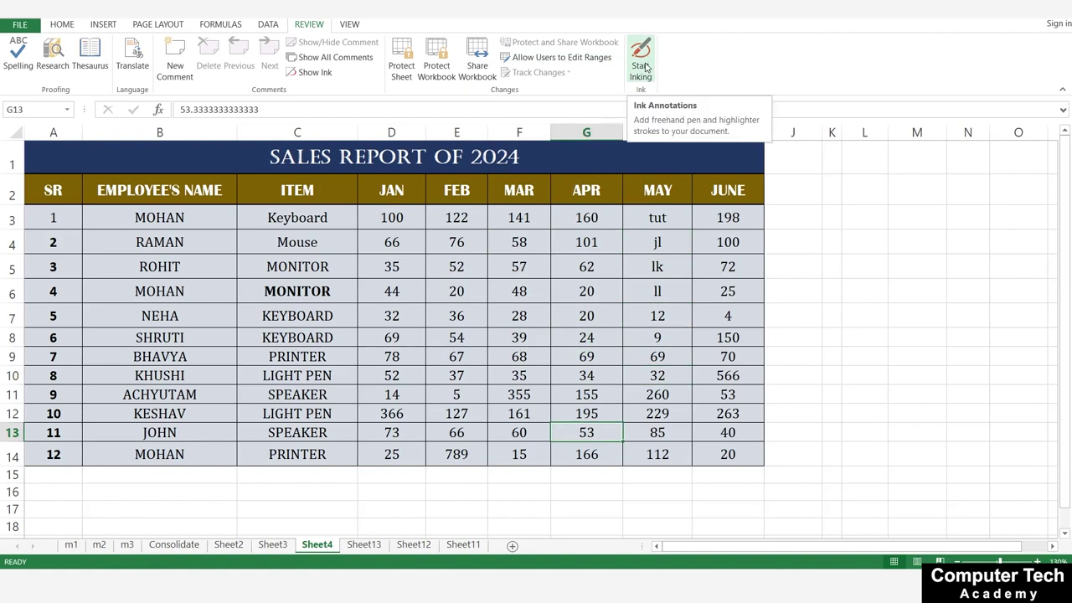
# Draw green pen marks right of the table and across rows 5–6 and 9–13.
pyautogui.click(644, 67)
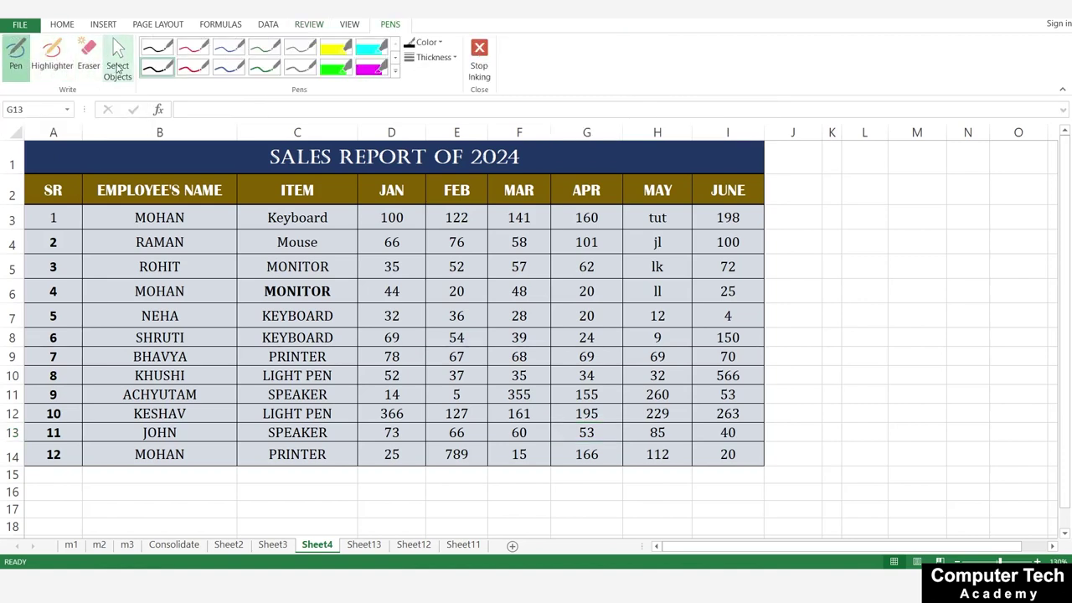
pyautogui.click(371, 67)
pyautogui.click(394, 70)
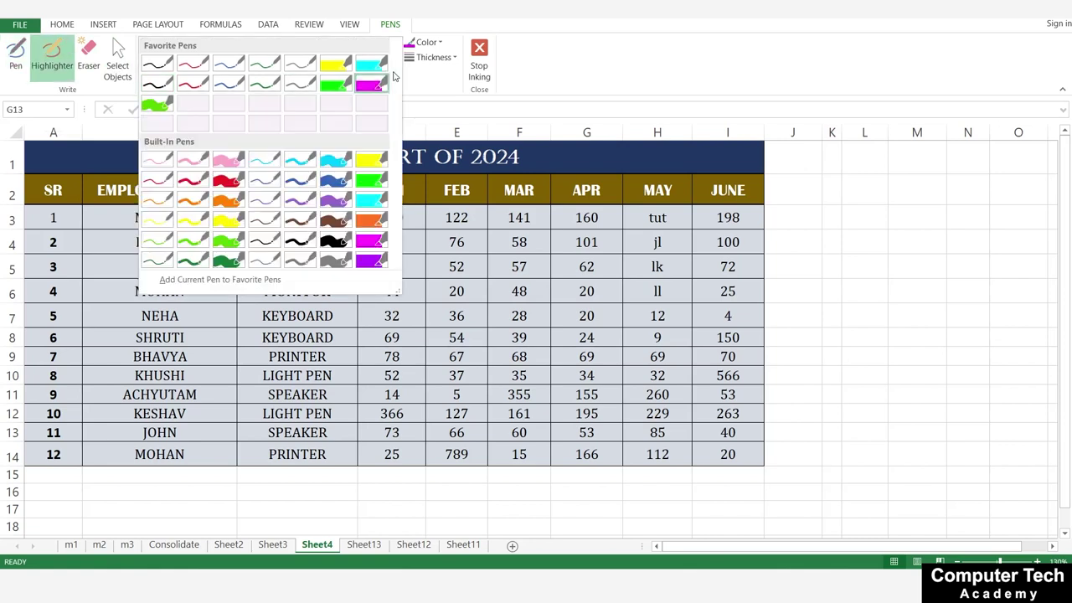
pyautogui.click(158, 104)
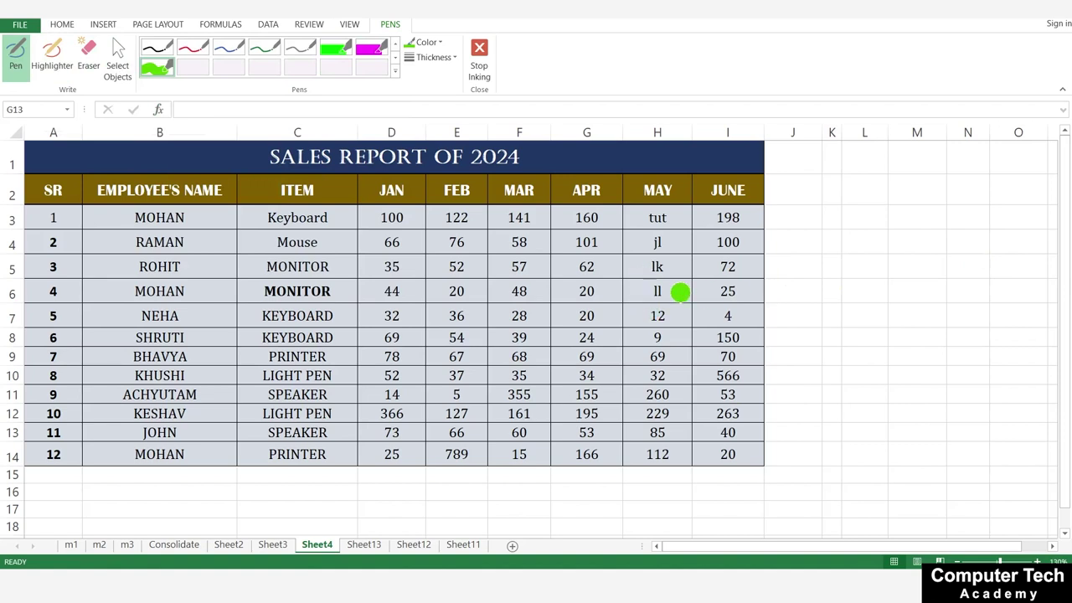
pyautogui.moveTo(806, 244); pyautogui.dragTo(854, 412)
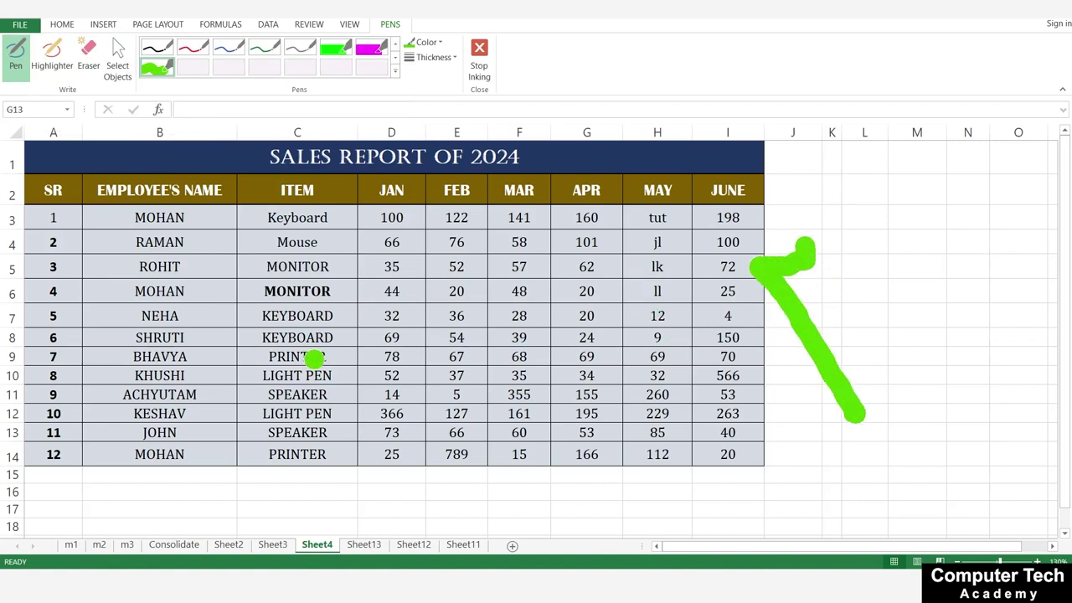
pyautogui.moveTo(241, 274); pyautogui.dragTo(392, 269)
pyautogui.moveTo(243, 373); pyautogui.dragTo(508, 359)
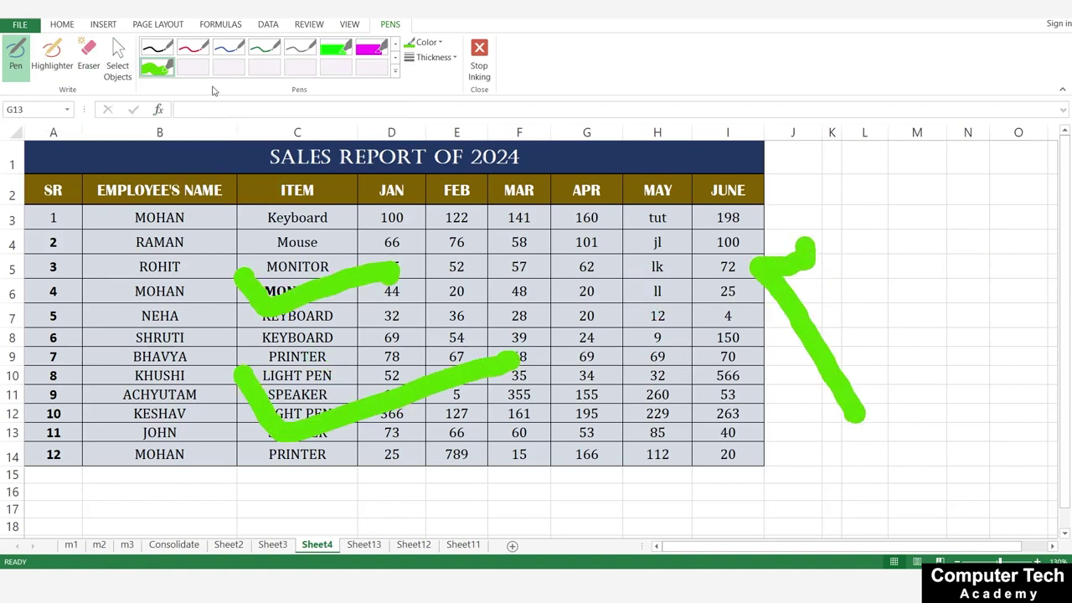
# With the thin red pen, underline SR 1, check the names, and scribble over column G.
pyautogui.click(396, 70)
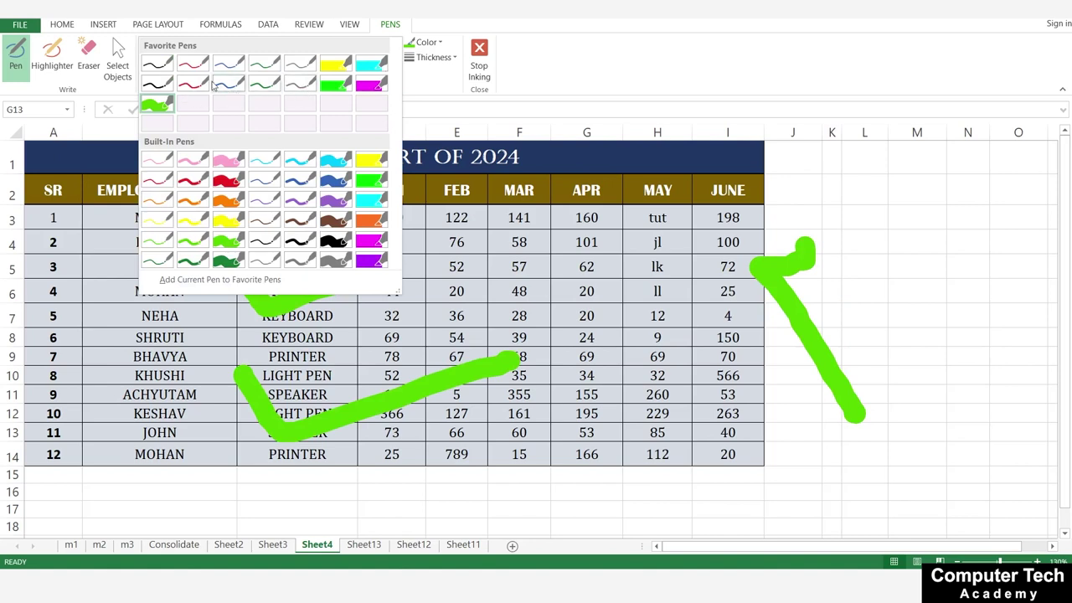
pyautogui.click(192, 65)
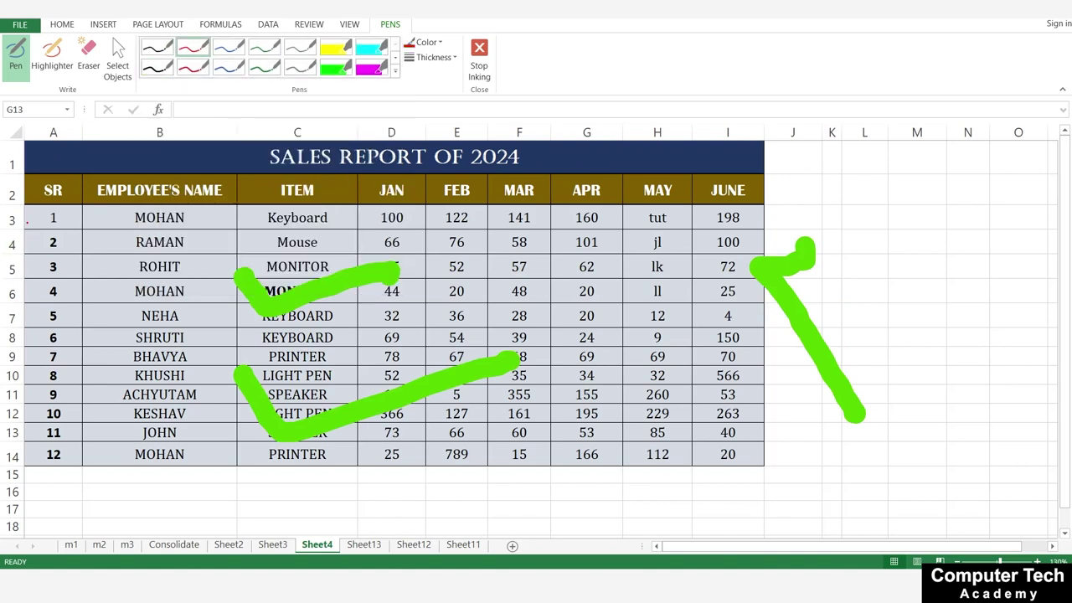
pyautogui.moveTo(28, 222); pyautogui.dragTo(94, 227)
pyautogui.moveTo(114, 293)
pyautogui.mouseDown()
pyautogui.moveTo(169, 318)
pyautogui.moveTo(262, 264)
pyautogui.mouseUp()
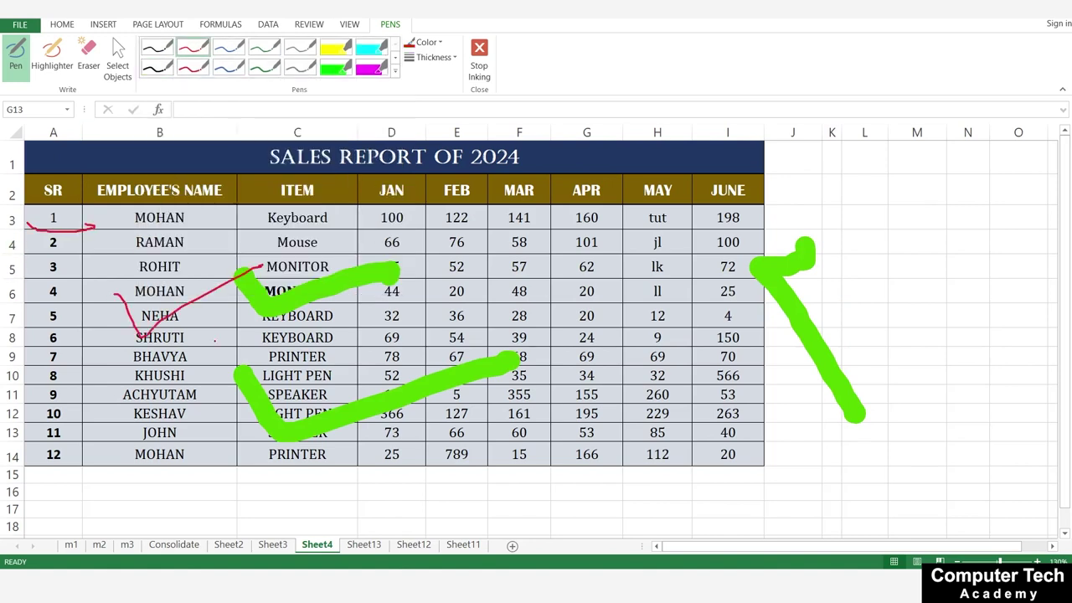
pyautogui.moveTo(577, 285); pyautogui.dragTo(586, 321)
pyautogui.moveTo(601, 283)
pyautogui.mouseDown()
pyautogui.moveTo(607, 323)
pyautogui.moveTo(698, 307)
pyautogui.moveTo(727, 276)
pyautogui.moveTo(714, 427)
pyautogui.mouseUp()
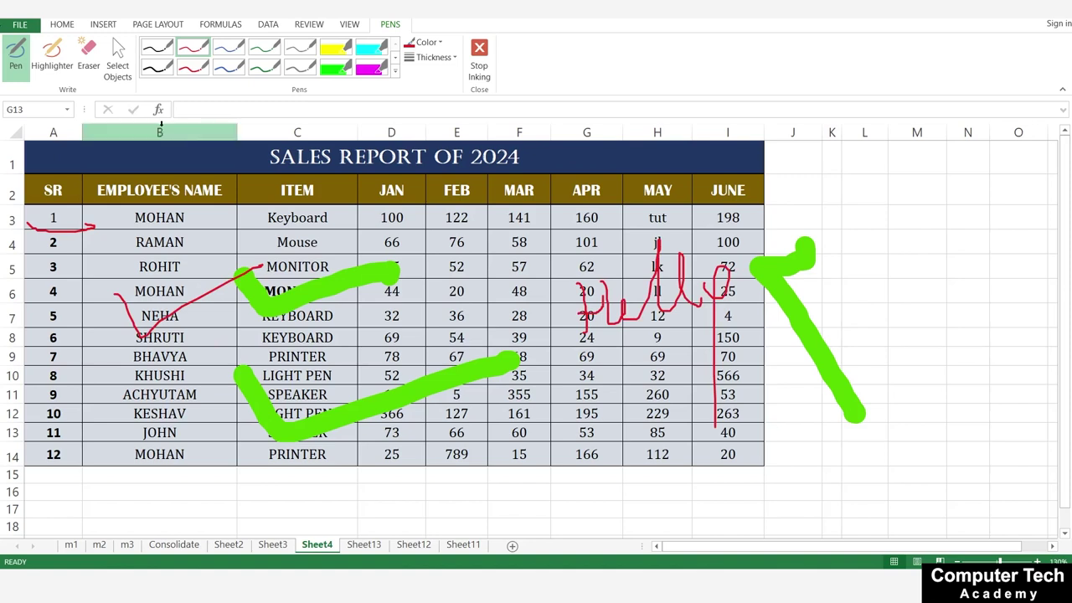
# Erase every red and green ink stroke from the sales table.
pyautogui.click(88, 57)
pyautogui.moveTo(599, 251)
pyautogui.mouseDown()
pyautogui.moveTo(592, 314)
pyautogui.moveTo(715, 276)
pyautogui.moveTo(721, 402)
pyautogui.mouseUp()
pyautogui.moveTo(797, 273); pyautogui.dragTo(781, 367)
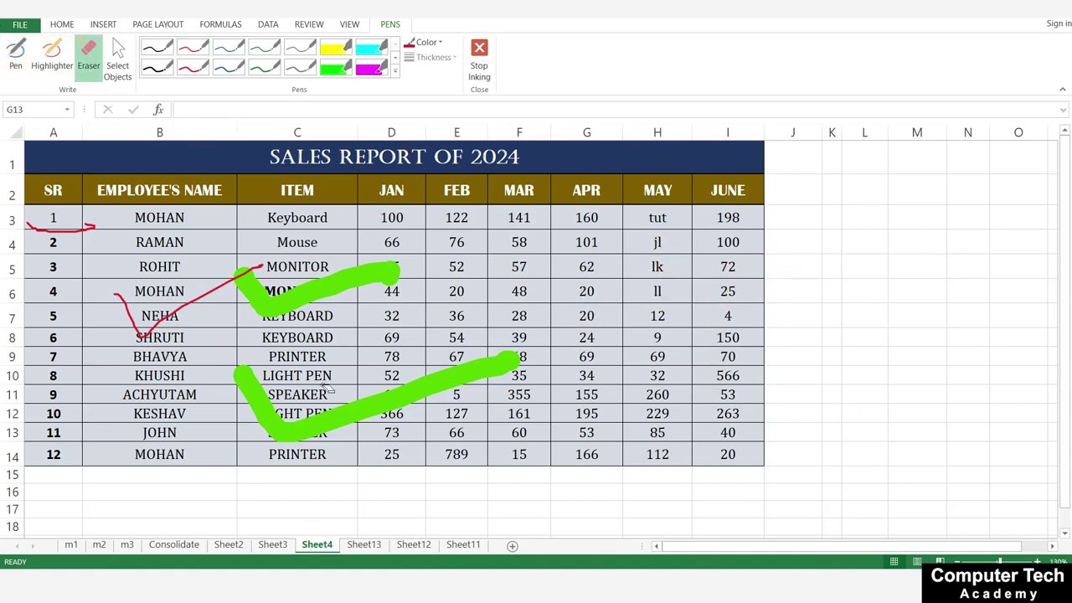
pyautogui.moveTo(284, 410); pyautogui.dragTo(268, 377)
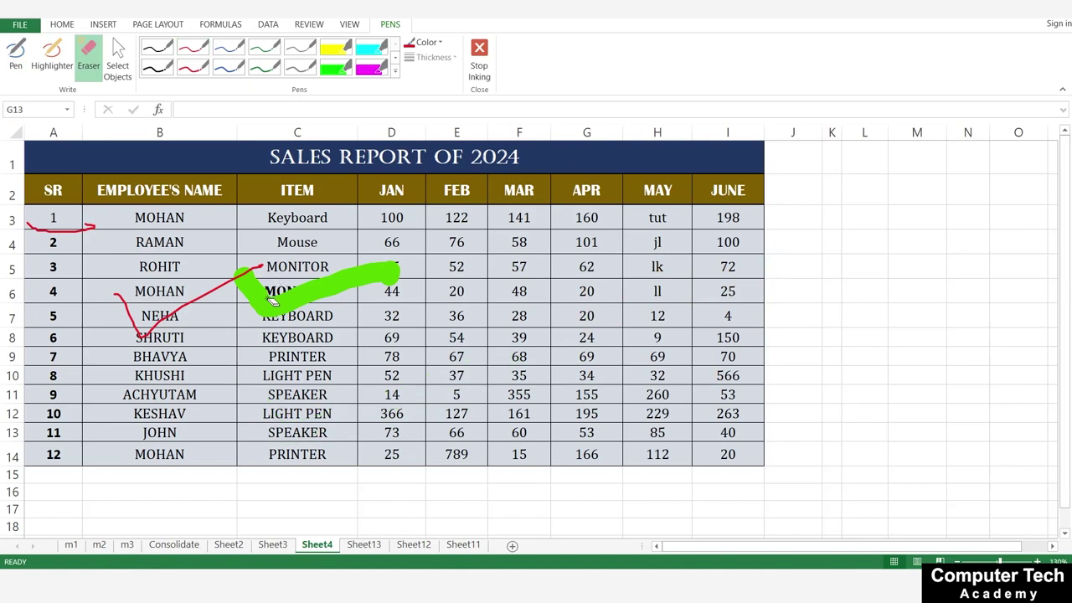
pyautogui.moveTo(269, 300); pyautogui.dragTo(251, 297)
pyautogui.moveTo(187, 316); pyautogui.dragTo(163, 303)
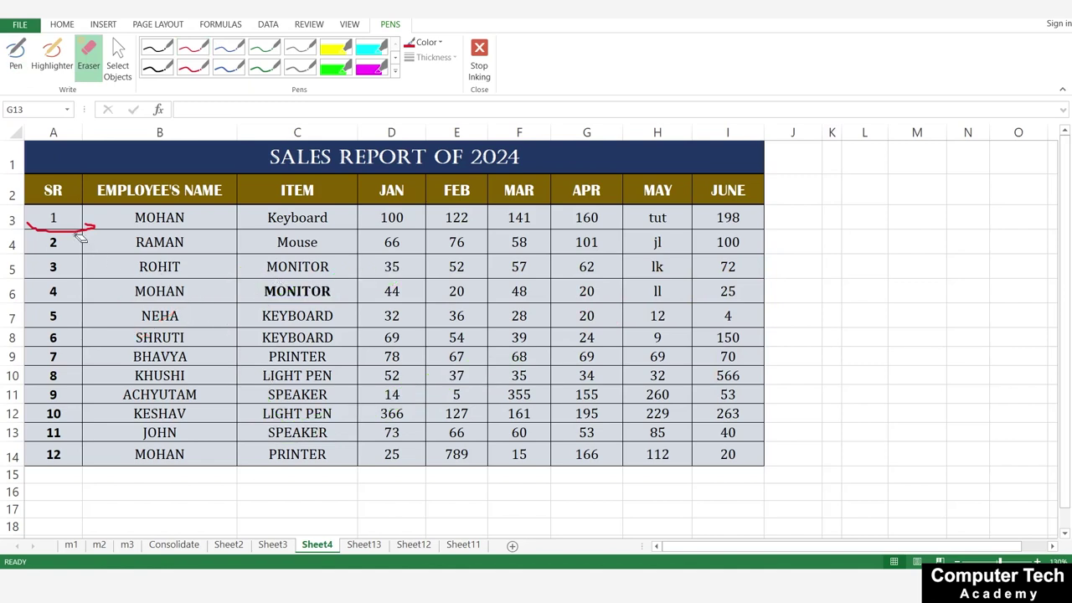
pyautogui.moveTo(83, 234); pyautogui.dragTo(76, 228)
# Highlight MONITOR, MONITOR and KEYBOARD in C5–C7 magenta, then erase those highlights.
pyautogui.click(52, 58)
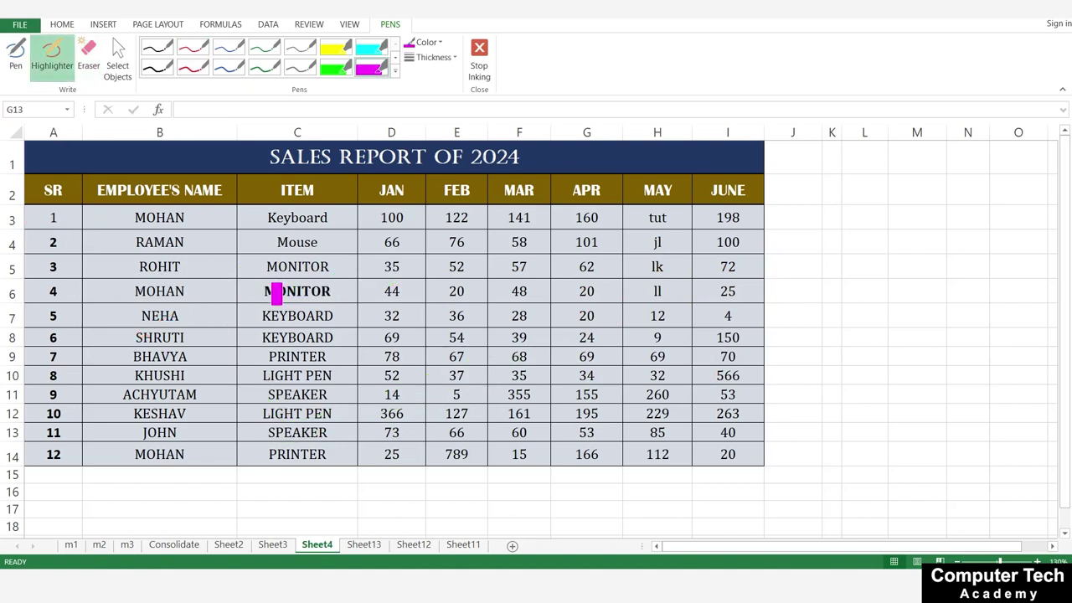
pyautogui.moveTo(293, 259); pyautogui.dragTo(352, 270)
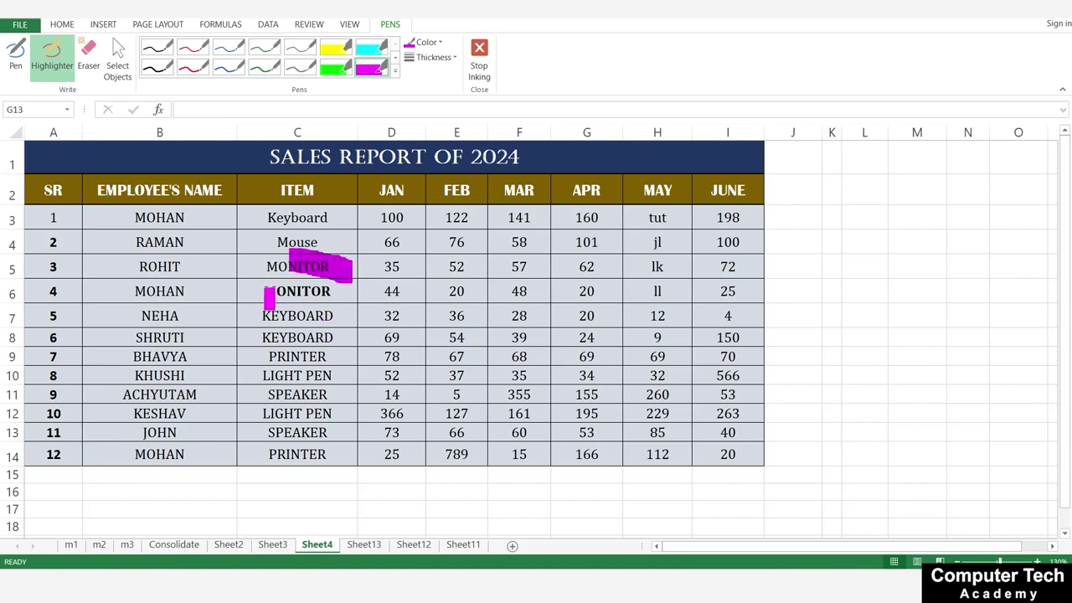
pyautogui.moveTo(258, 293); pyautogui.dragTo(349, 291)
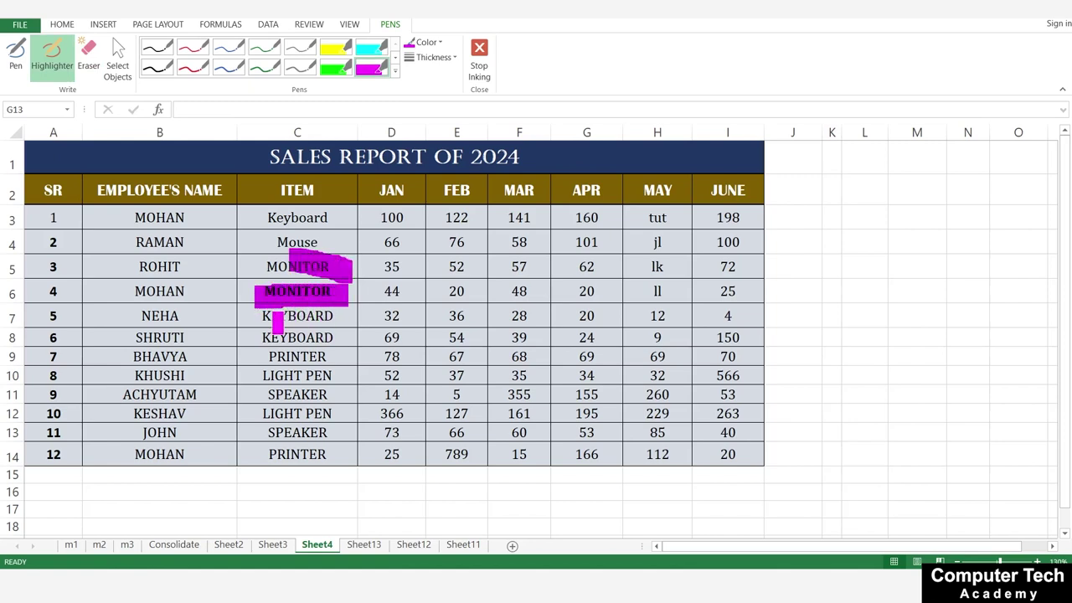
pyautogui.moveTo(269, 319); pyautogui.dragTo(348, 319)
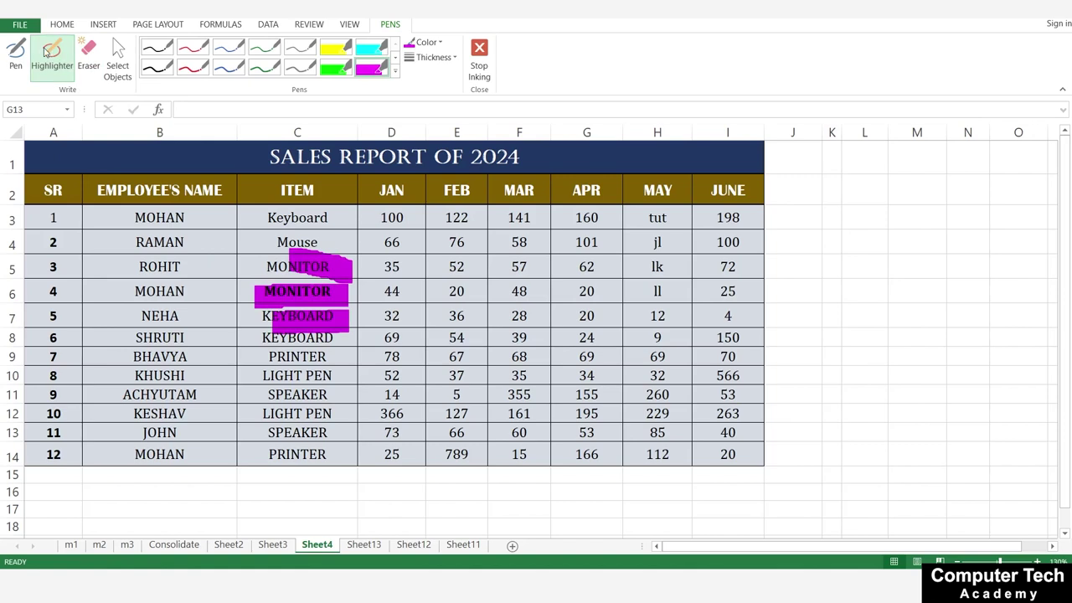
pyautogui.click(80, 64)
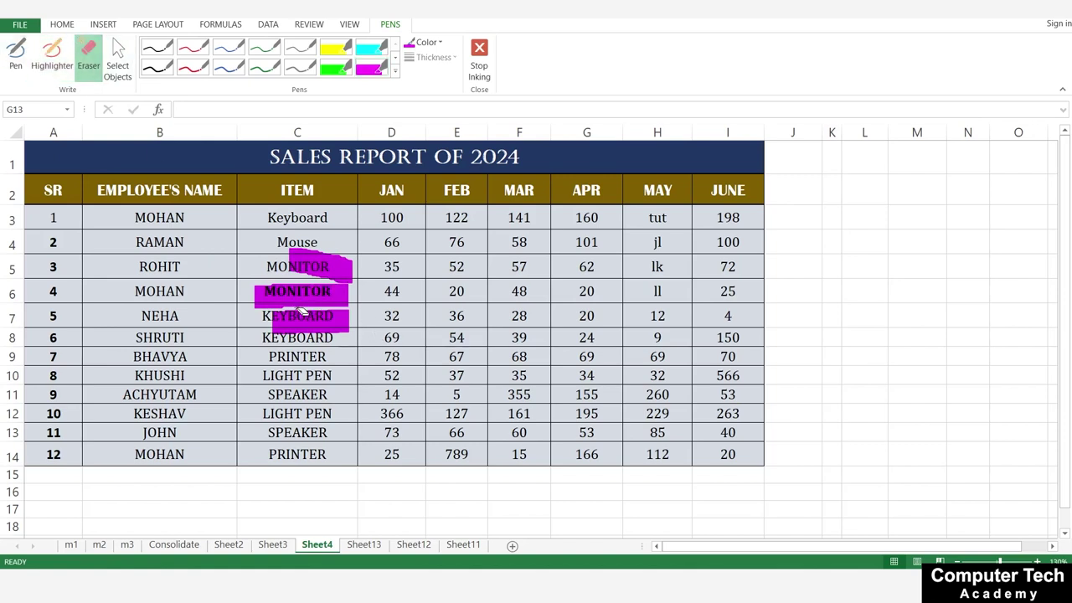
pyautogui.moveTo(284, 306)
pyautogui.mouseDown()
pyautogui.moveTo(324, 305)
pyautogui.moveTo(319, 263)
pyautogui.moveTo(315, 325)
pyautogui.mouseUp()
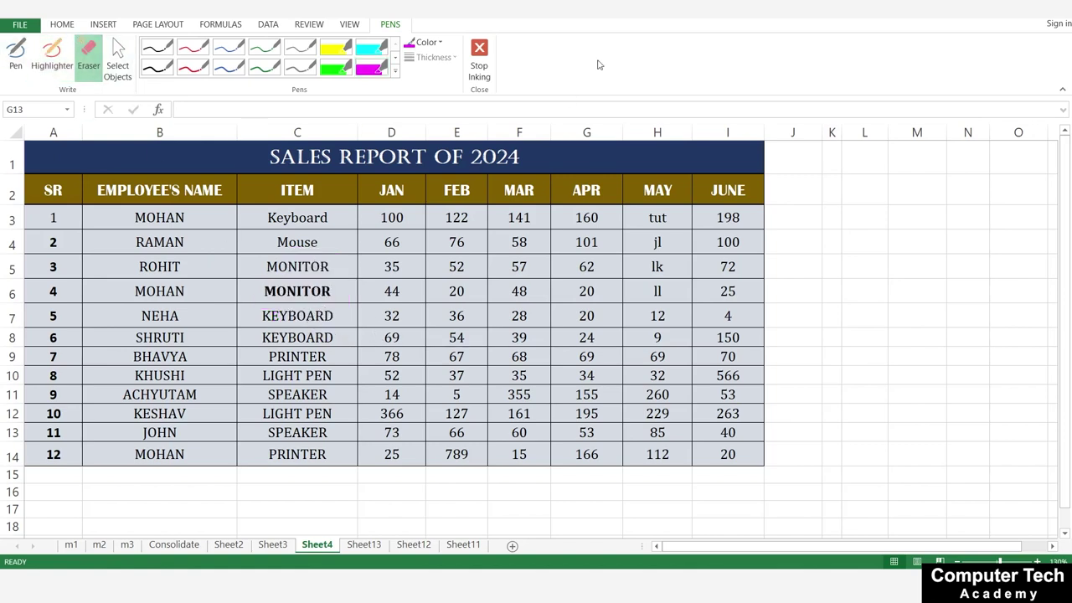
# Set orange highlighter ink at 4½ pt and highlight the FEB value 122 in E3.
pyautogui.click(435, 43)
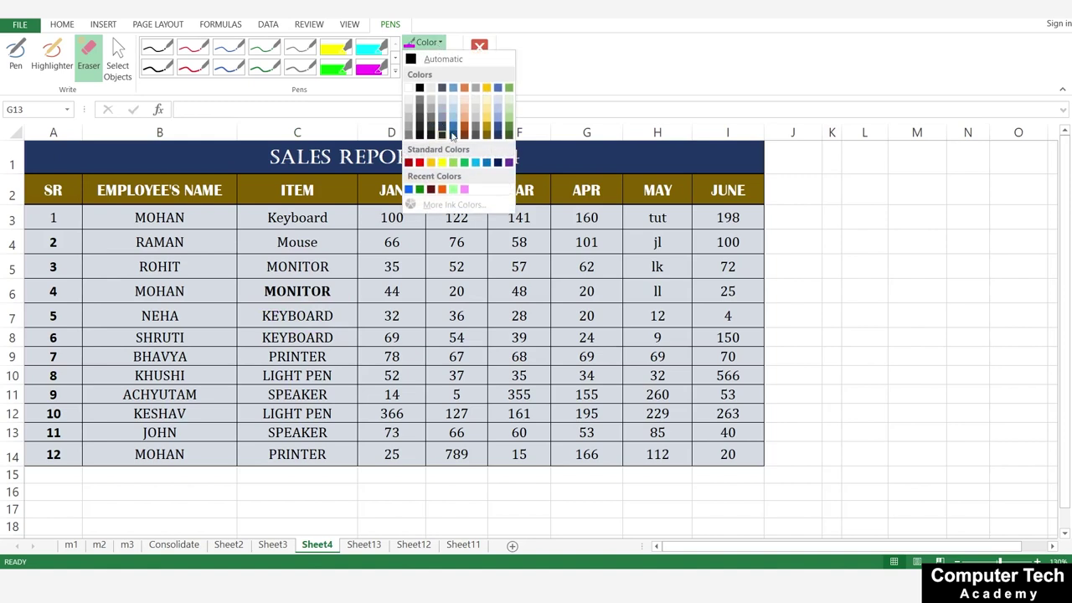
pyautogui.click(464, 131)
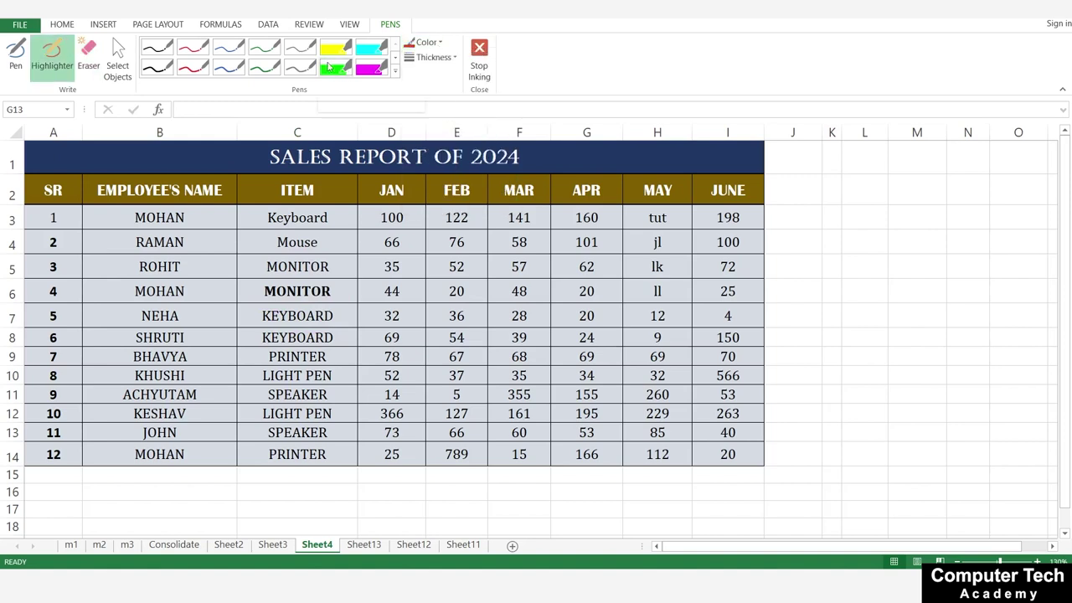
pyautogui.click(453, 57)
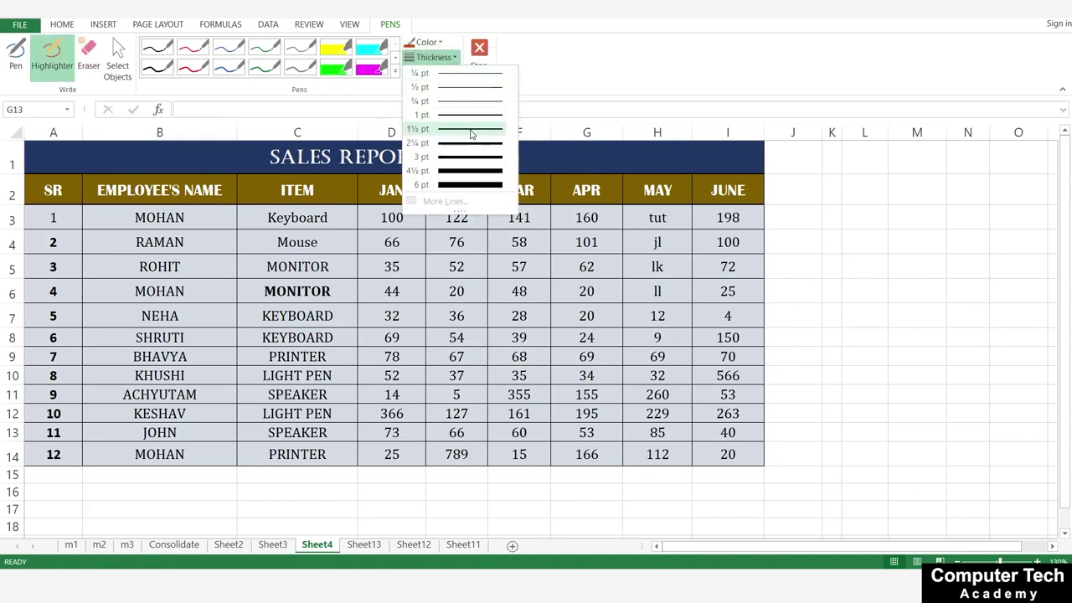
pyautogui.click(467, 156)
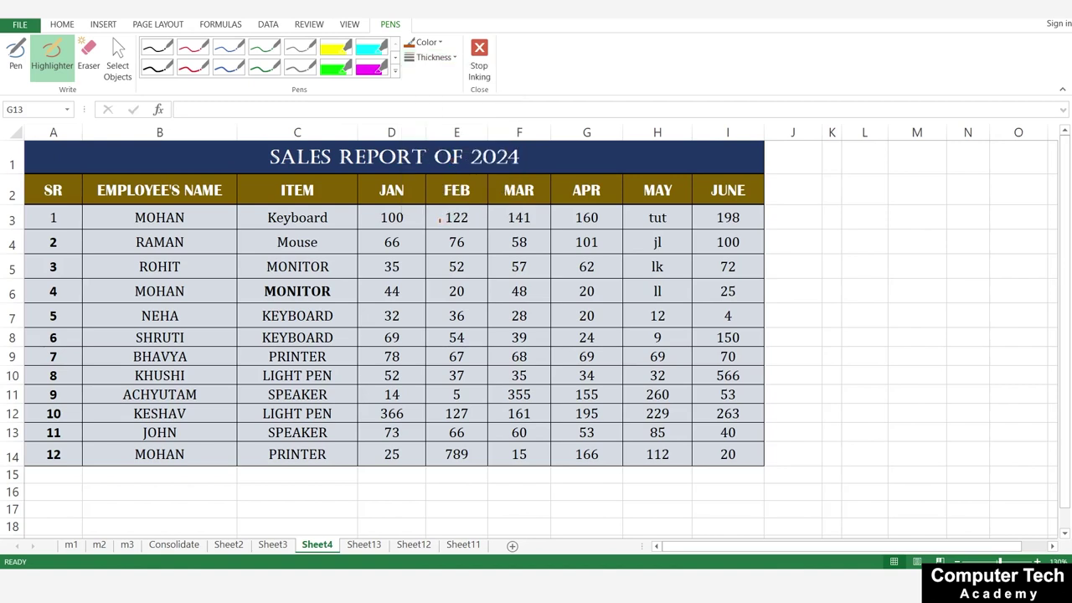
pyautogui.moveTo(438, 219); pyautogui.dragTo(472, 218)
pyautogui.click(434, 57)
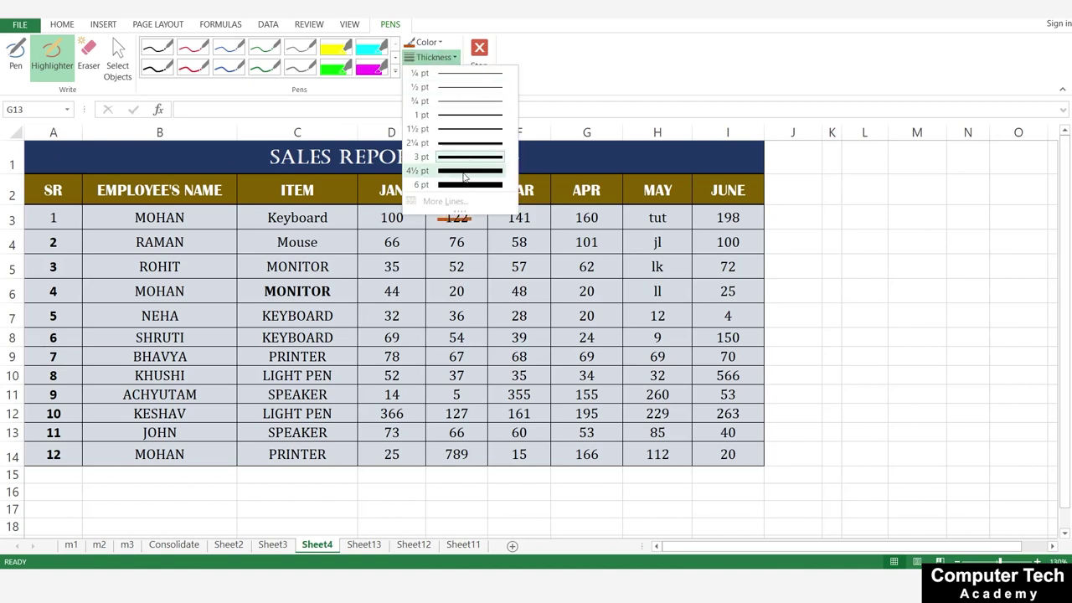
pyautogui.click(464, 178)
pyautogui.moveTo(438, 218)
pyautogui.mouseDown()
pyautogui.moveTo(473, 219)
pyautogui.moveTo(437, 244)
pyautogui.moveTo(483, 245)
pyautogui.mouseUp()
# Raise the highlighter thickness to 6 pt and highlight the FEB value 52 in row 5.
pyautogui.click(425, 42)
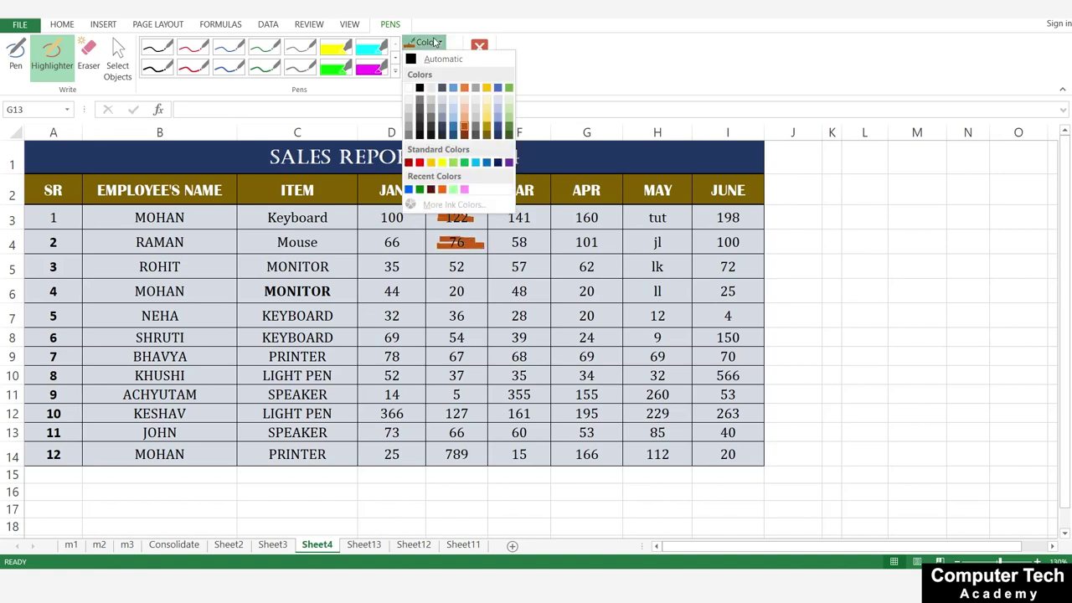
pyautogui.click(433, 57)
pyautogui.click(433, 56)
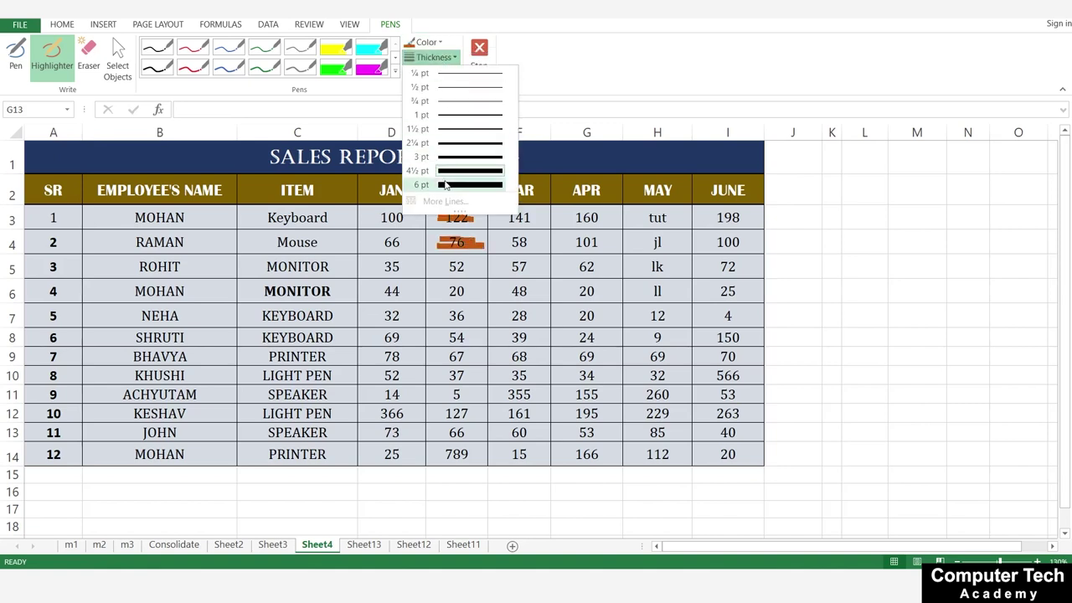
pyautogui.click(445, 185)
pyautogui.moveTo(441, 268); pyautogui.dragTo(477, 266)
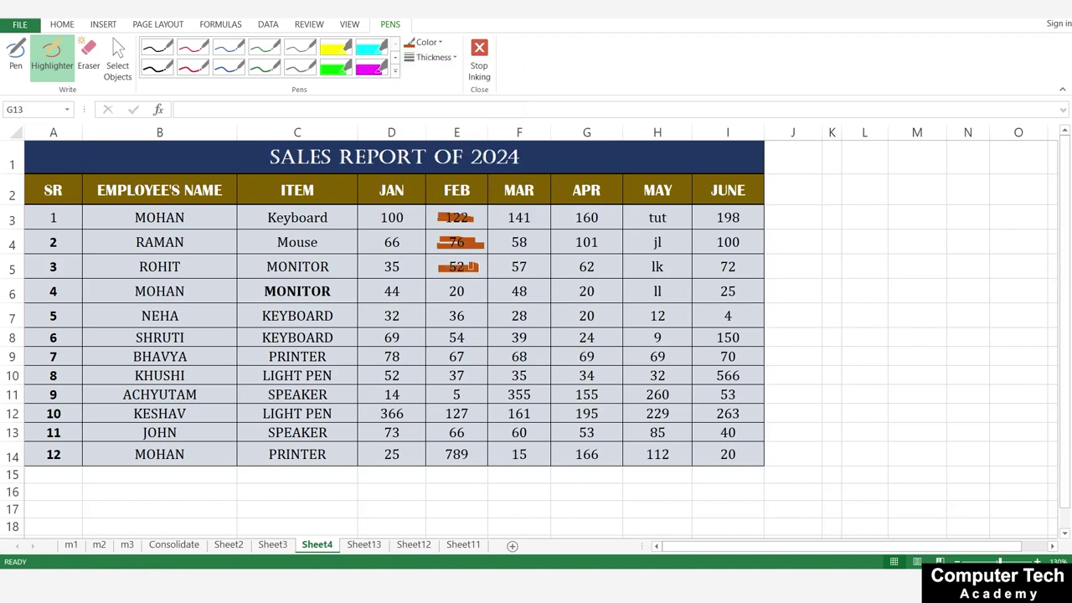
pyautogui.click(431, 57)
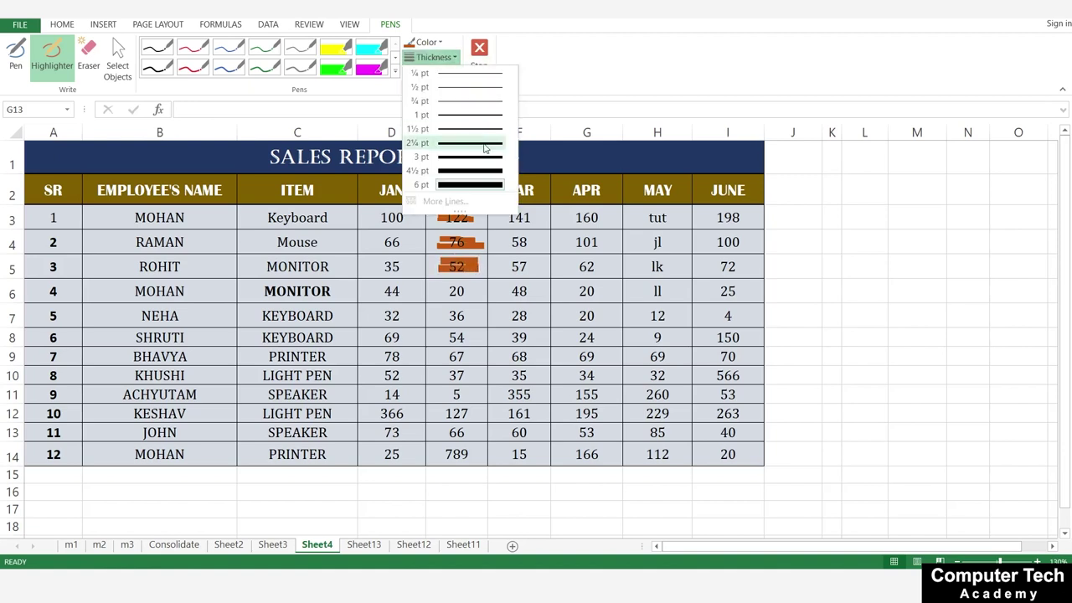
pyautogui.click(610, 93)
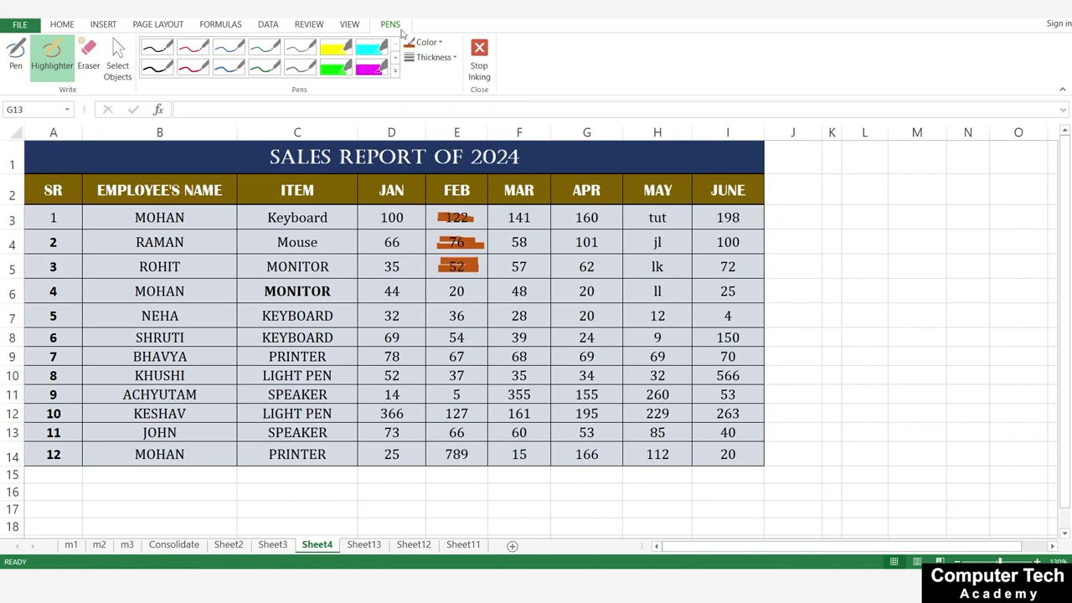
# Stop inking, select cell E7, and switch to the Review tab.
pyautogui.click(479, 55)
pyautogui.click(437, 311)
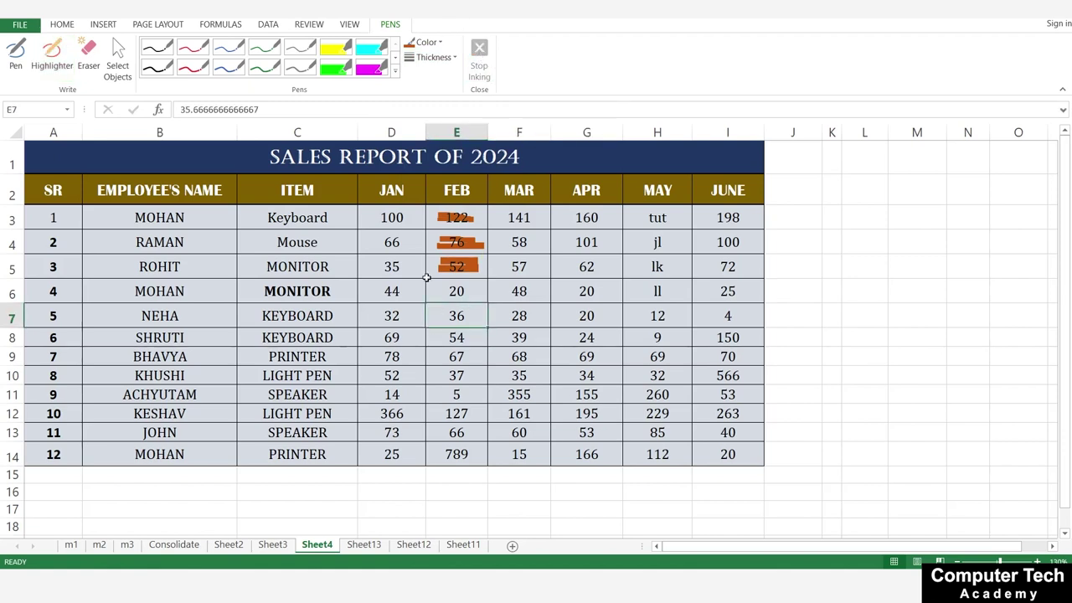
pyautogui.click(308, 24)
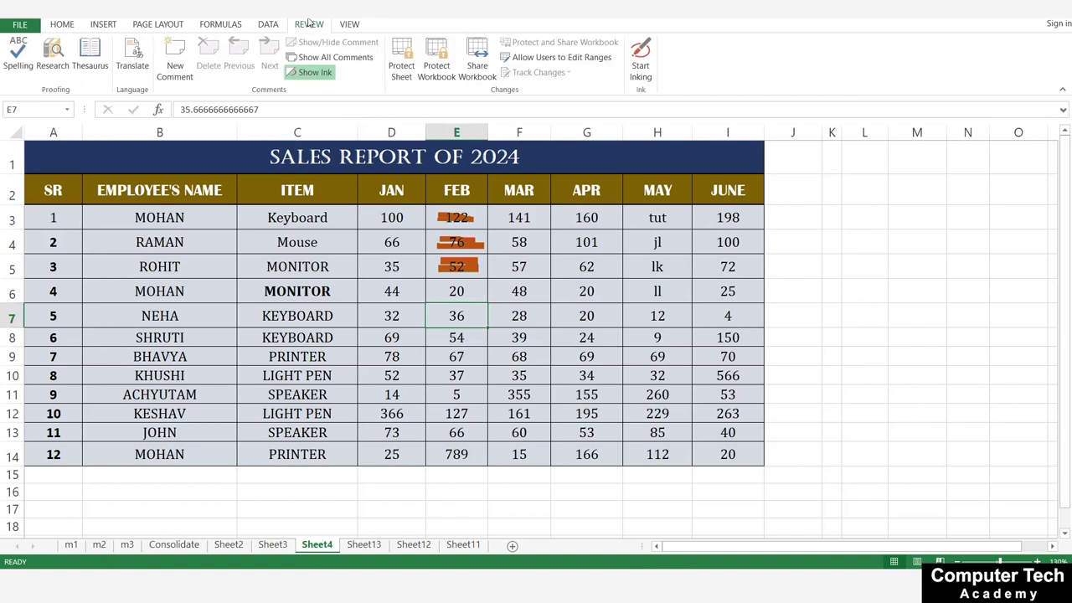